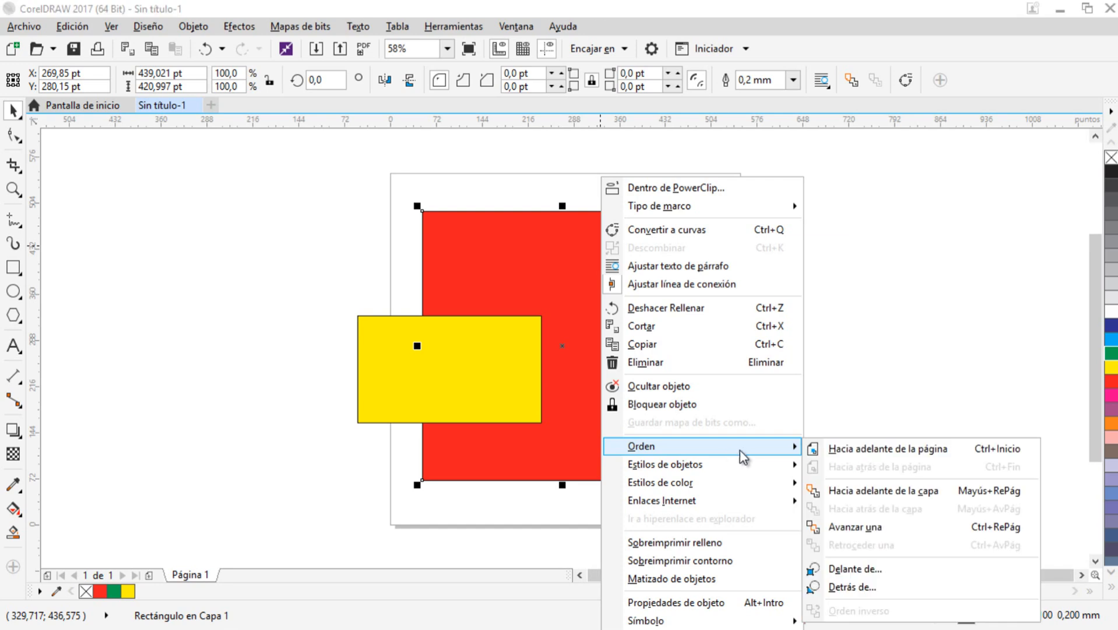
Bring the red square to the front of the page and move the green and yellow rectangles completely behind it.
click(871, 454)
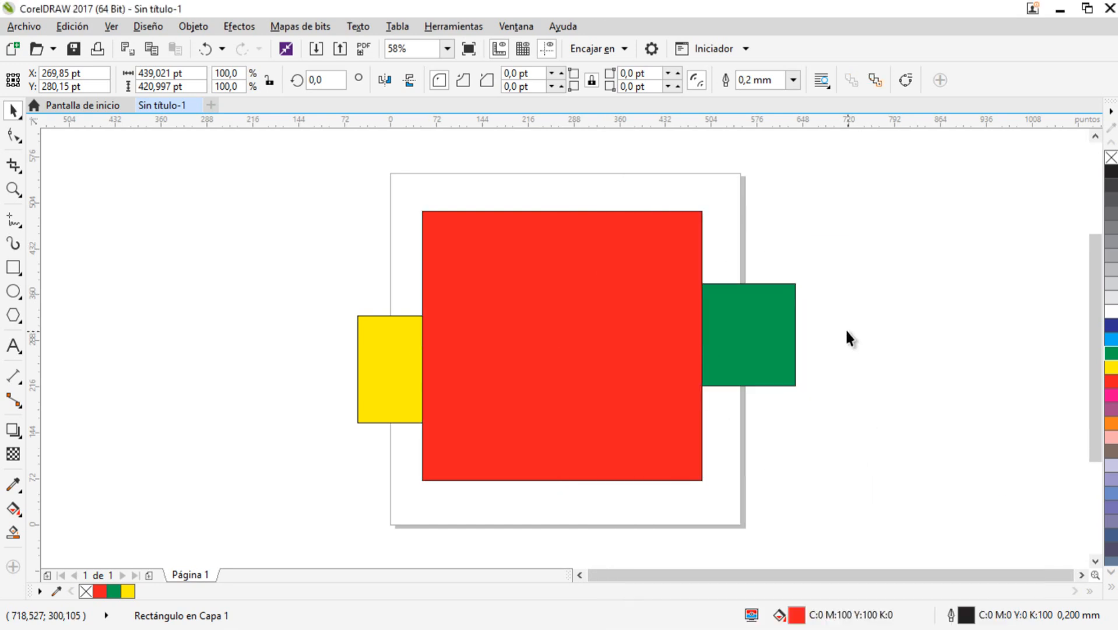
drag(763, 338, 614, 294)
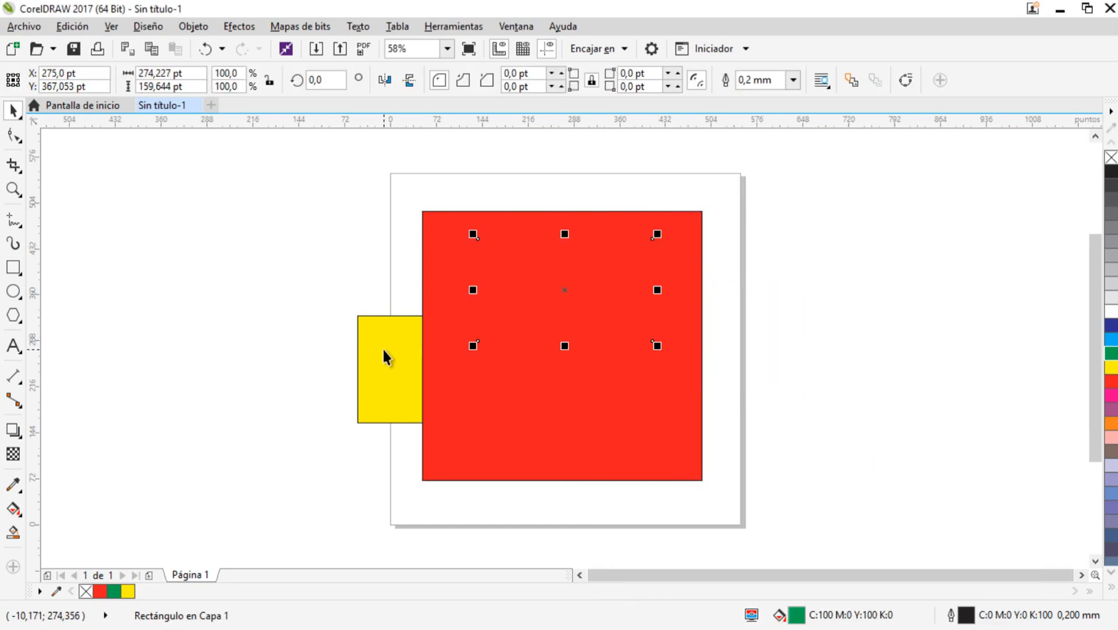
drag(382, 346, 495, 368)
click(891, 352)
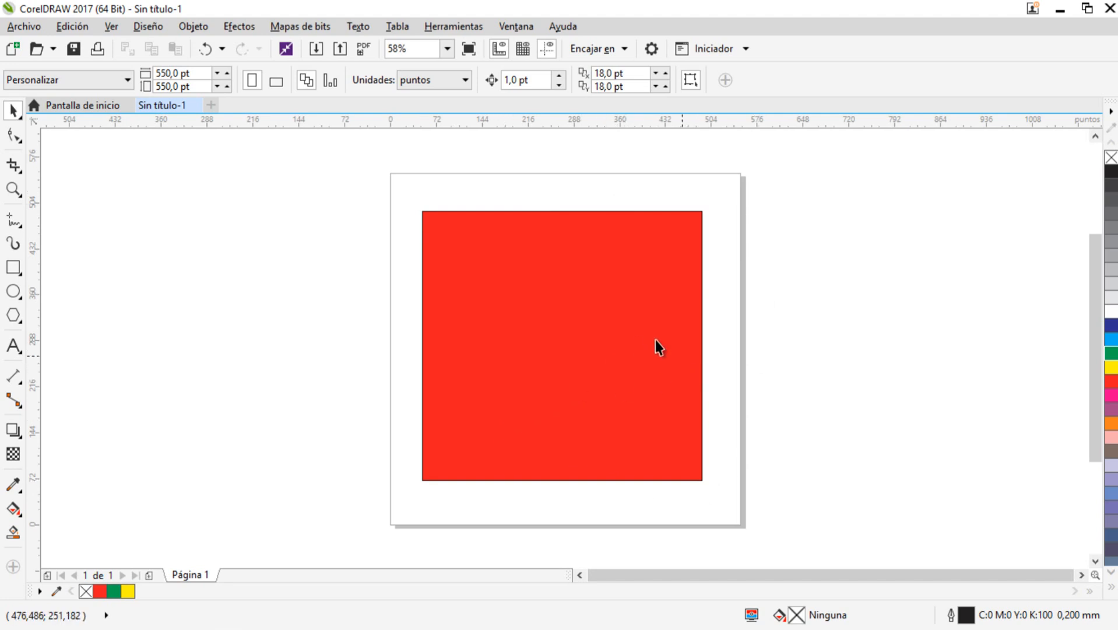
Move the red square off the page to uncover the rectangles behind it, and undo that move.
drag(660, 322, 341, 292)
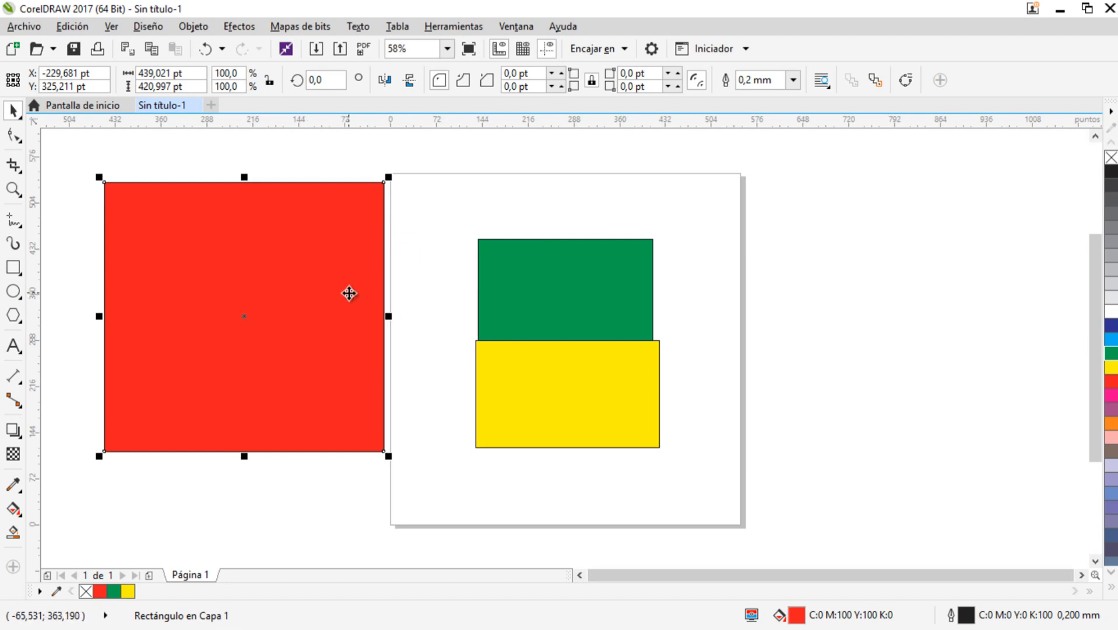
key(ctrl+z)
key(Escape)
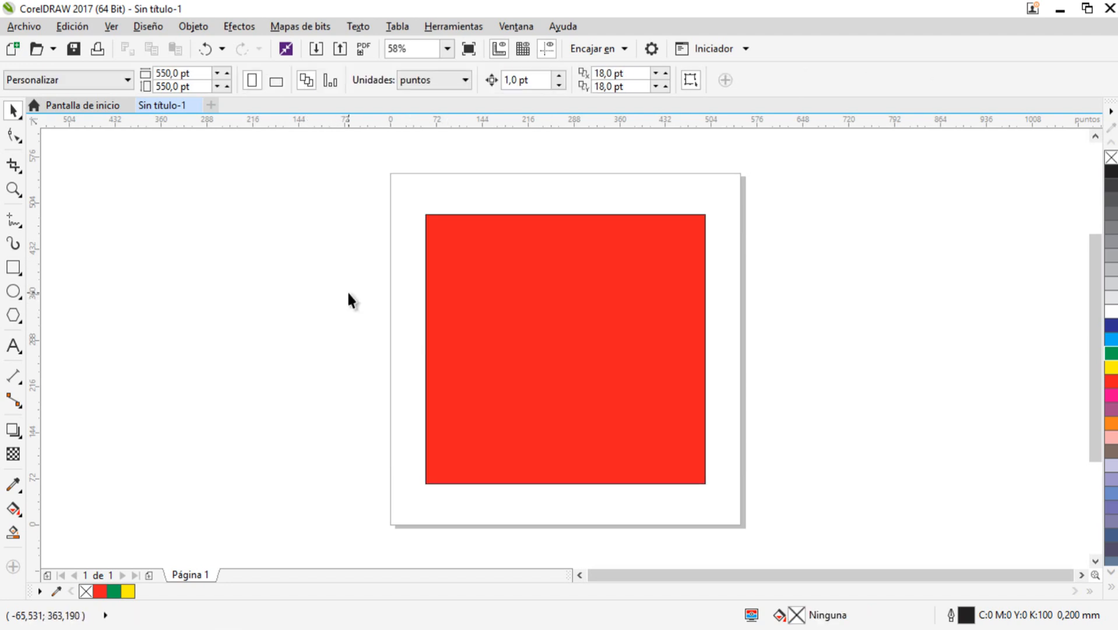
Switch to the Líneas de dibujo view and move the lower inner rectangle partly off the page and the upper one up and right.
click(111, 28)
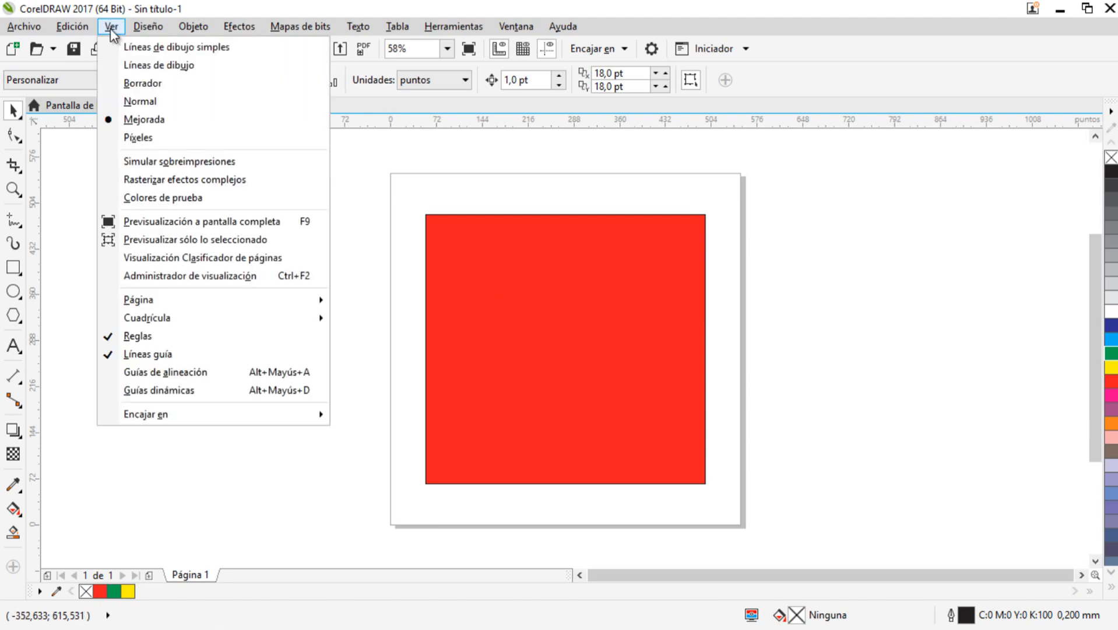
click(151, 65)
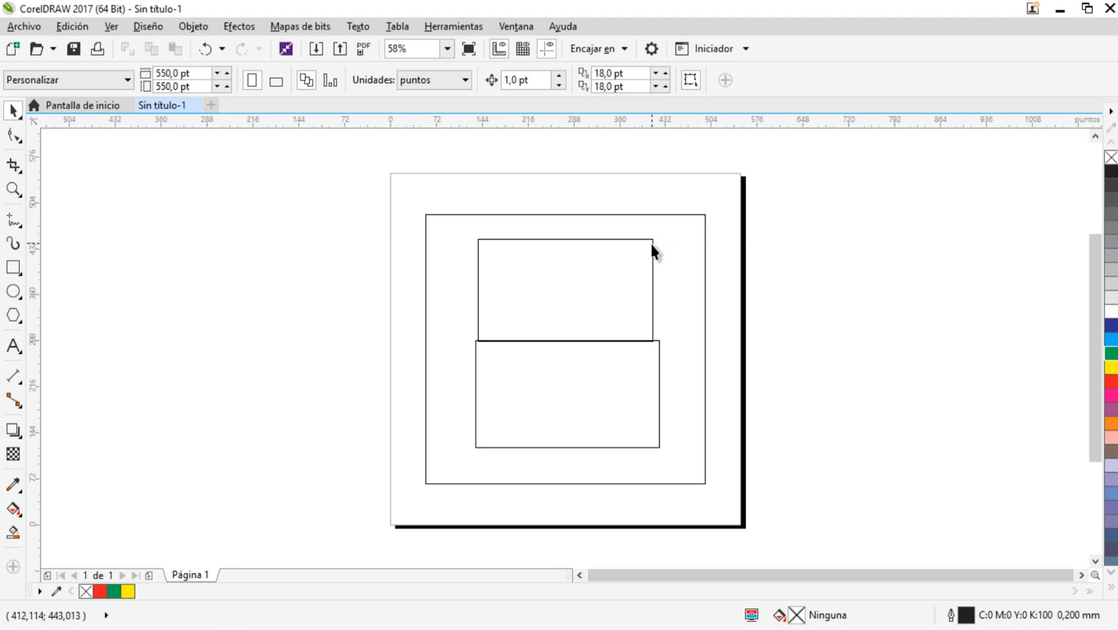
click(653, 262)
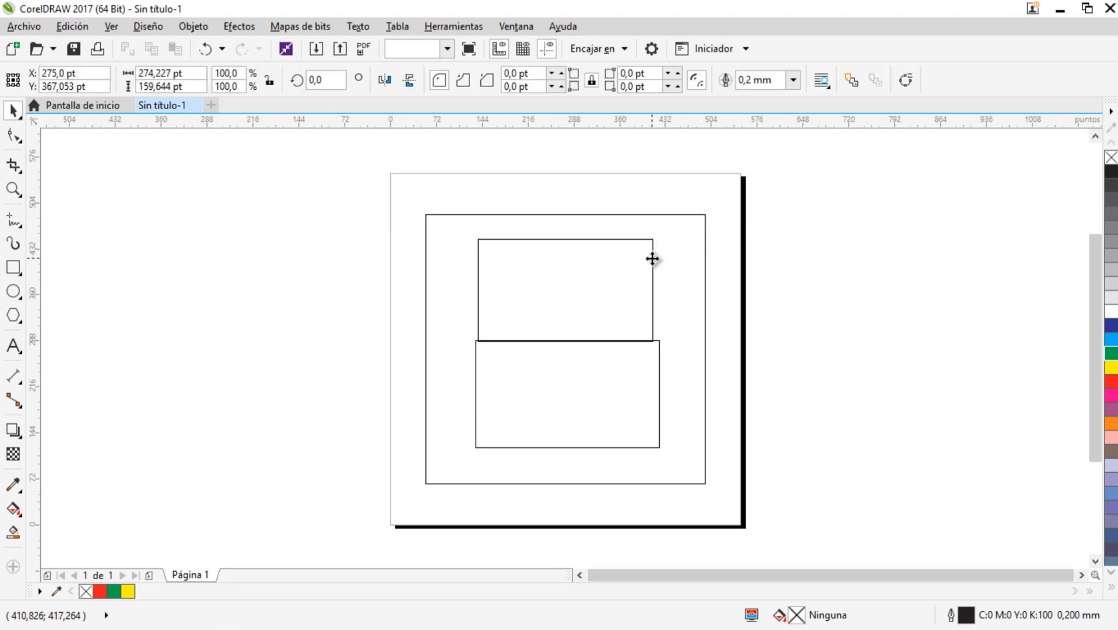
click(660, 371)
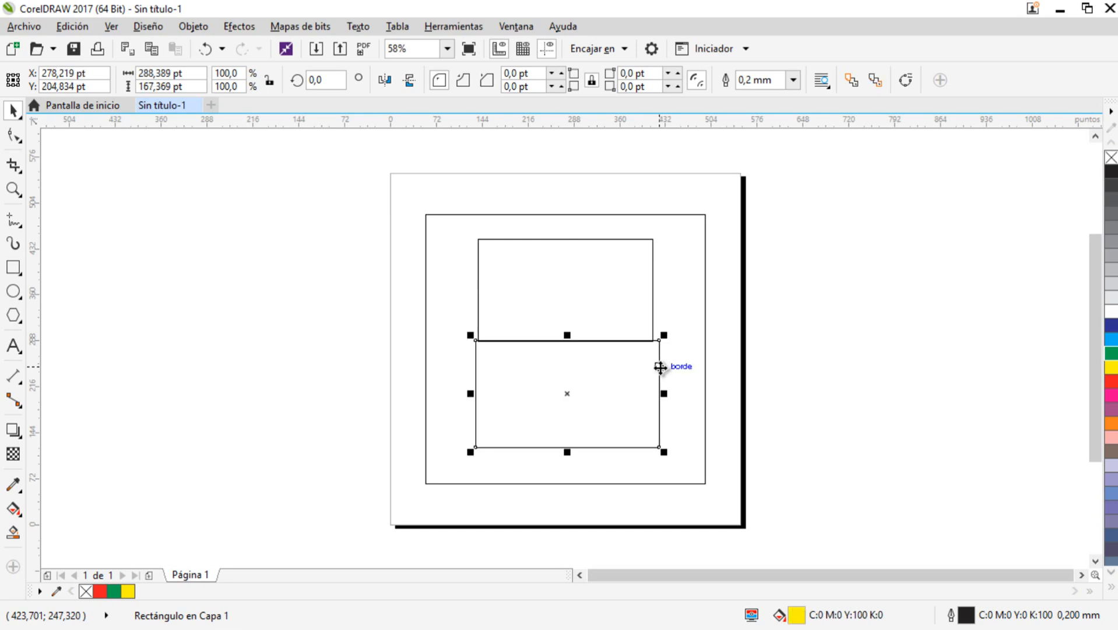
drag(569, 393, 334, 393)
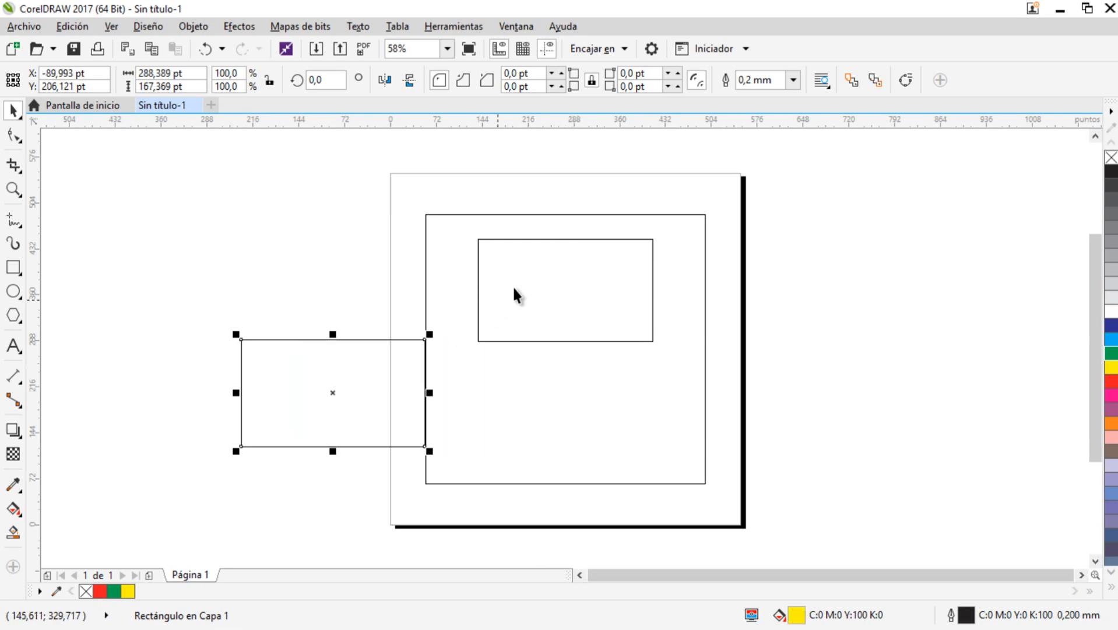
click(478, 240)
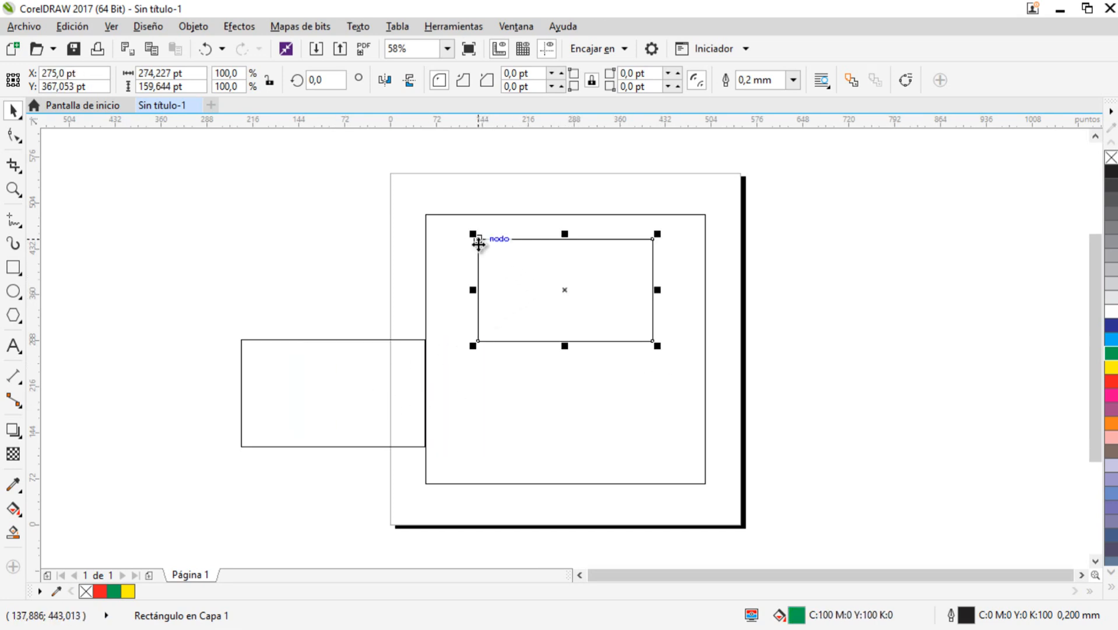
drag(571, 292, 626, 244)
click(787, 184)
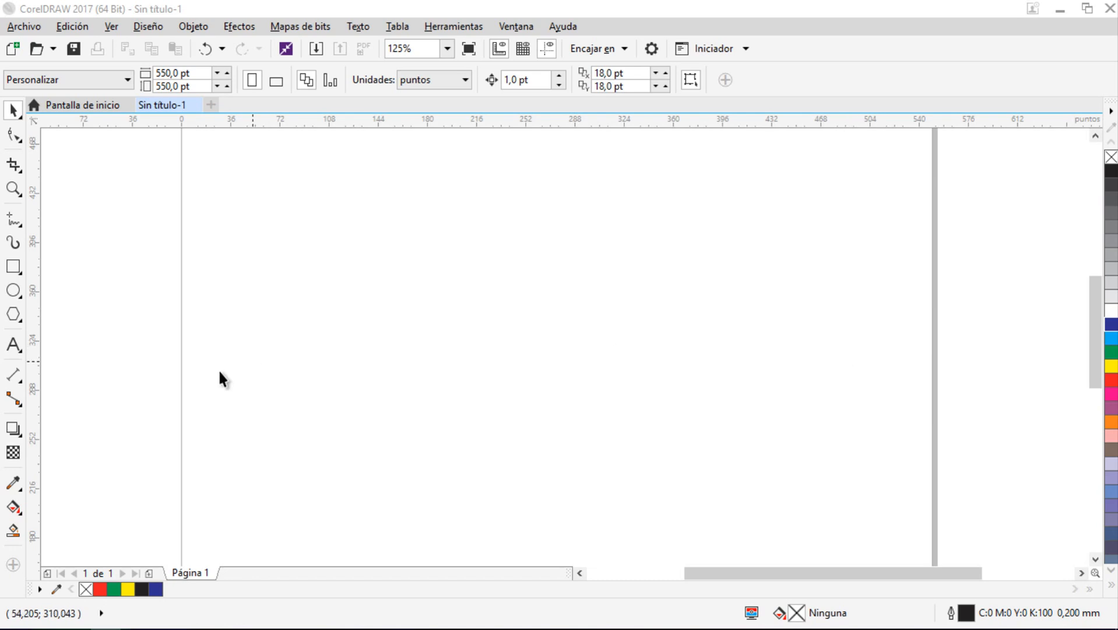
Add the artistic text "Artimaña" in Arial 24 pt on the upper part of the page.
click(14, 344)
click(423, 204)
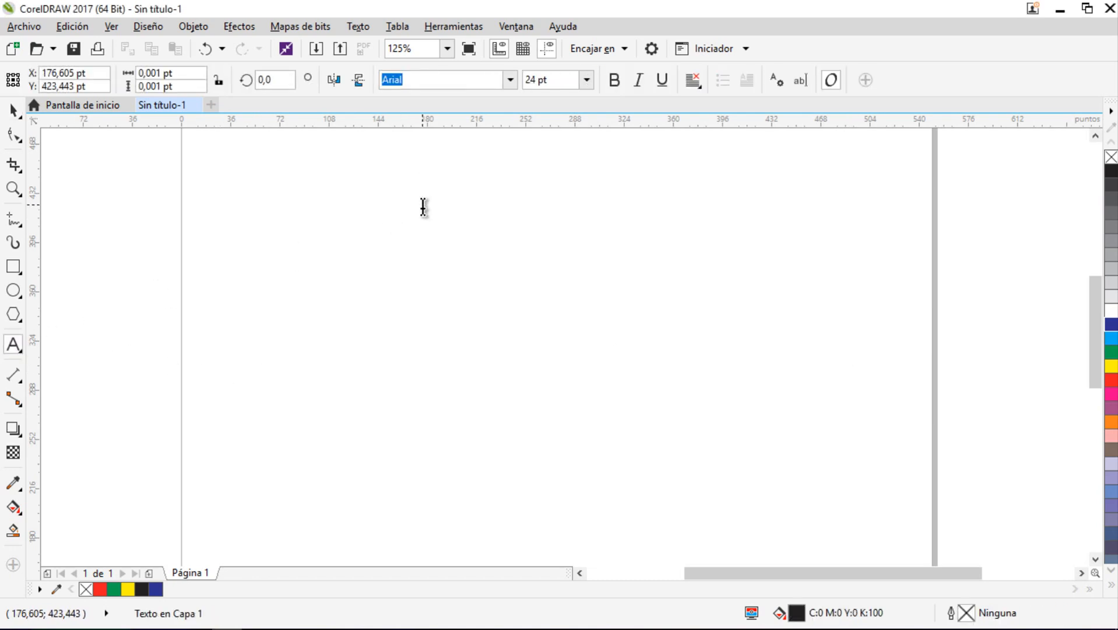
text(Artiñ)
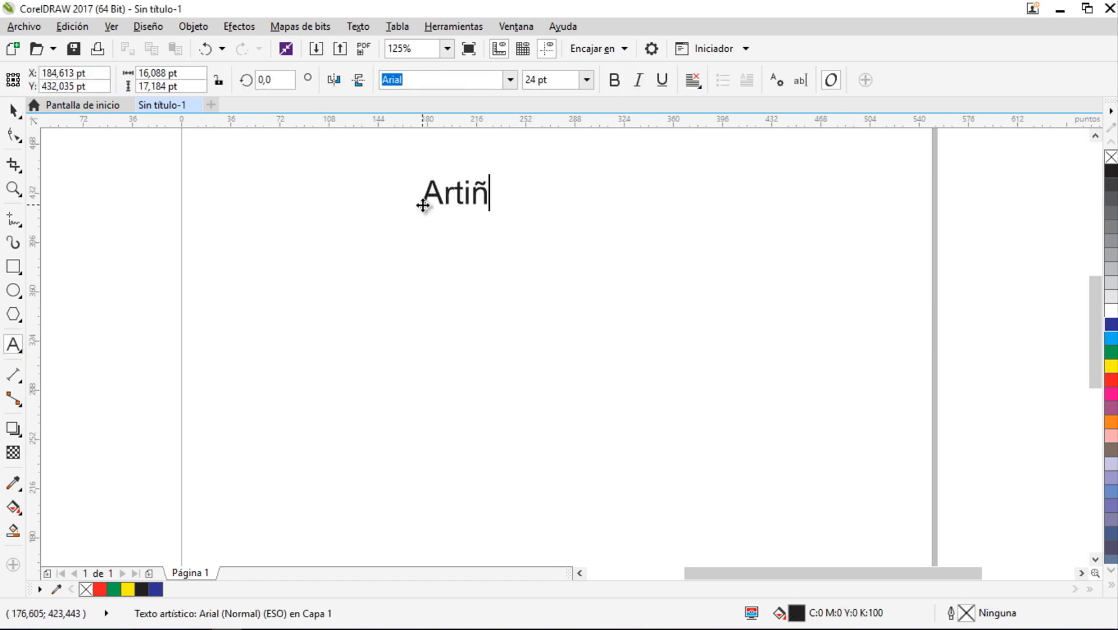
key(BackSpace)
text(maña)
key(Escape)
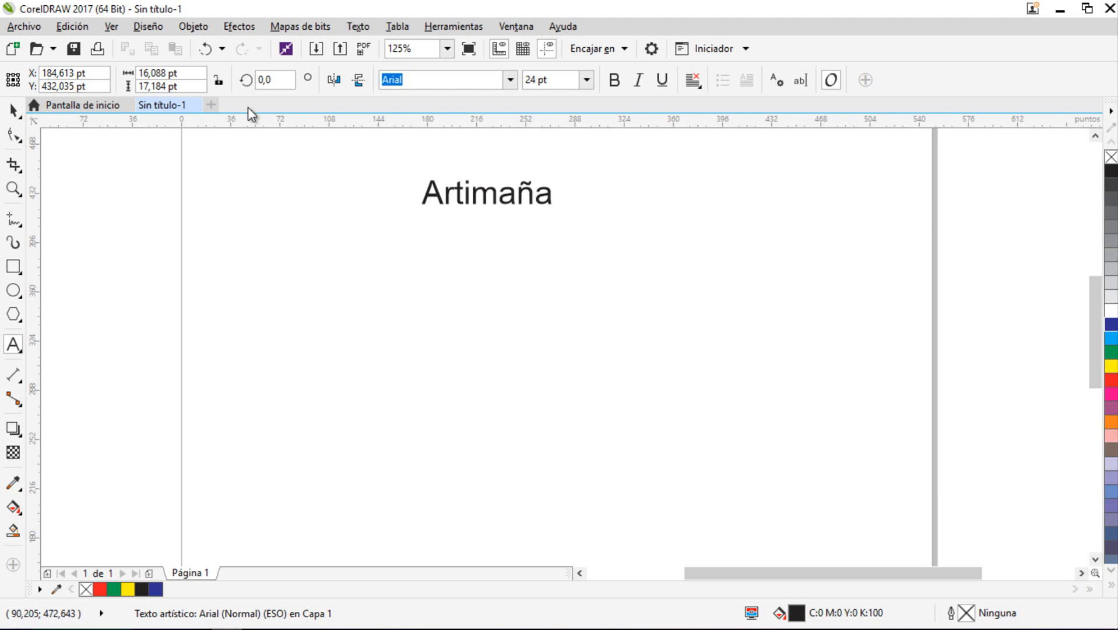
Enlarge the "Artimaña" text to about 69.7 pt and tighten its letter spacing with the Shape tool.
click(14, 110)
drag(500, 201, 689, 292)
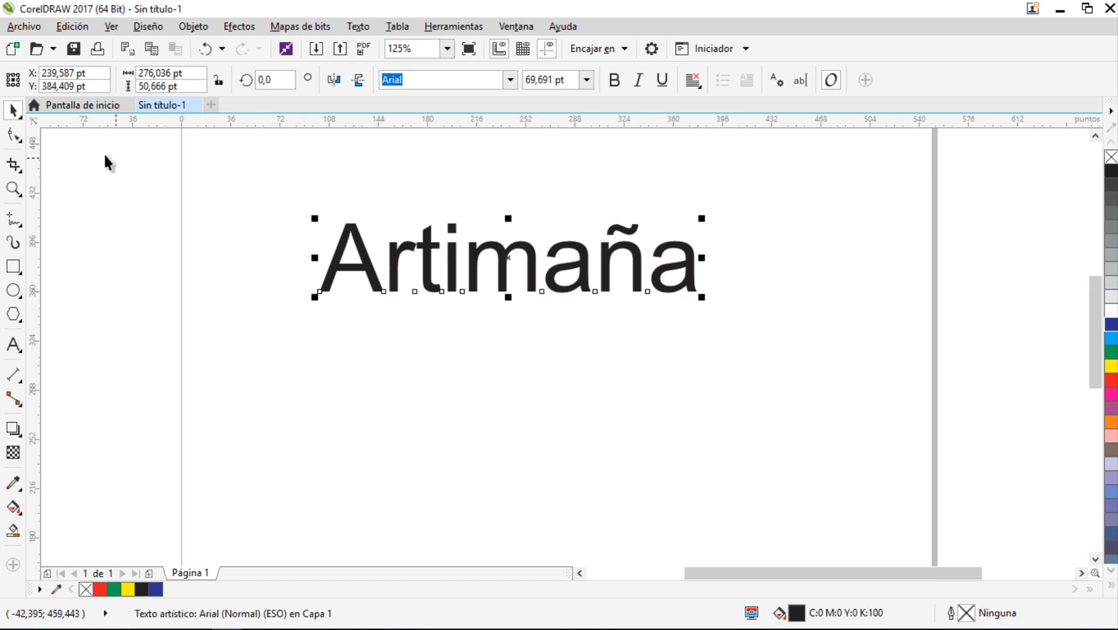
click(15, 136)
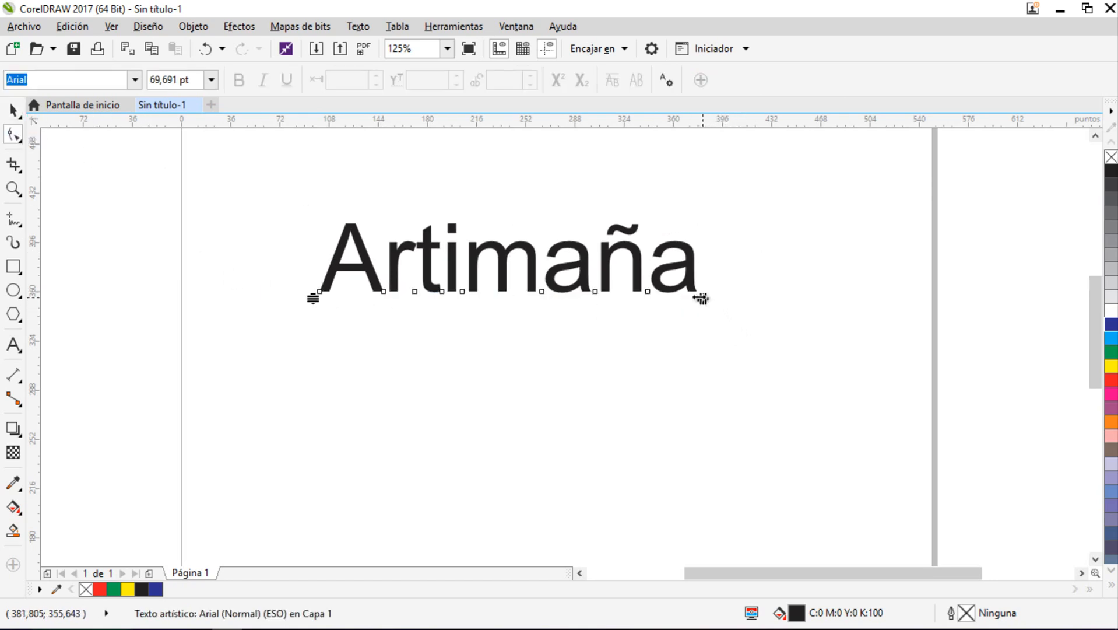
drag(703, 299, 642, 298)
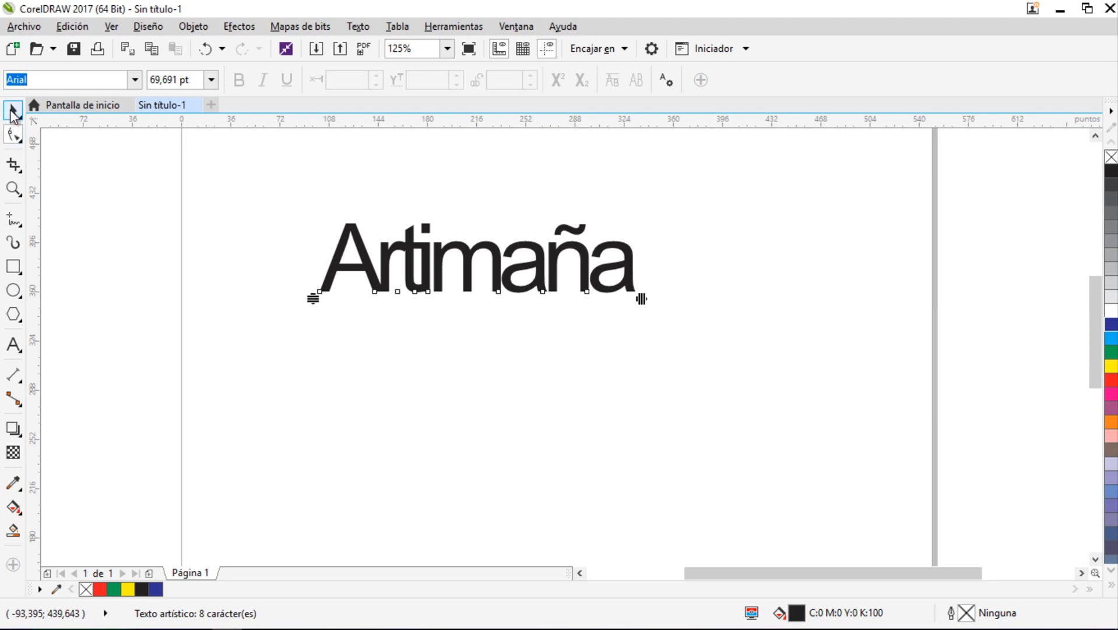
Give the "Artimaña" text a red fill with a black outline and move it slightly down and to the right.
click(12, 110)
click(1111, 382)
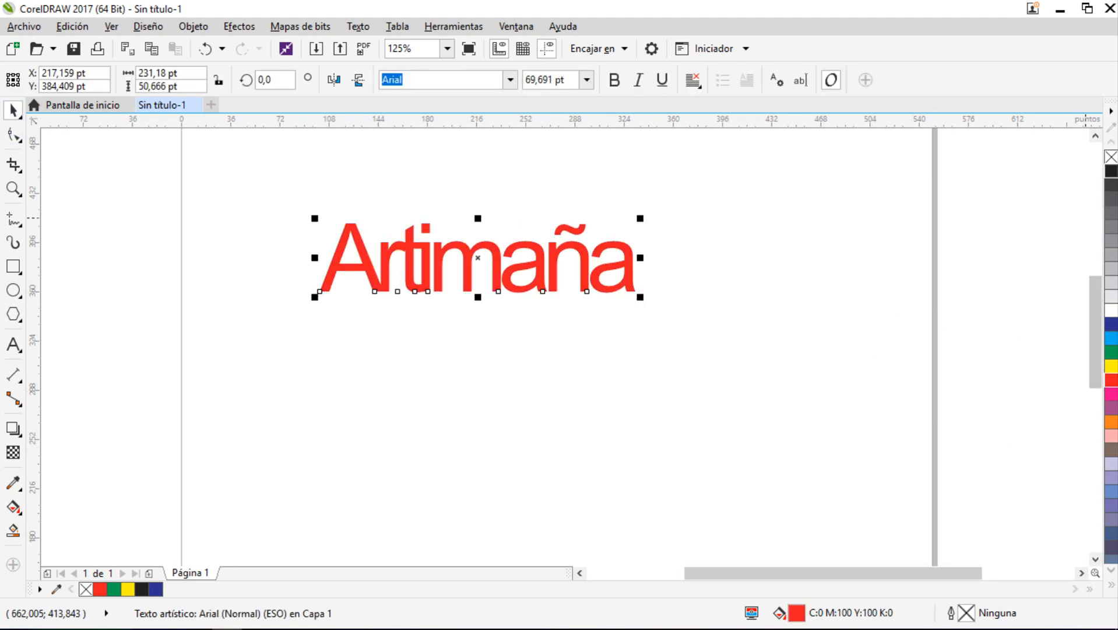
right_click(1111, 171)
click(575, 200)
drag(631, 267, 684, 309)
click(768, 241)
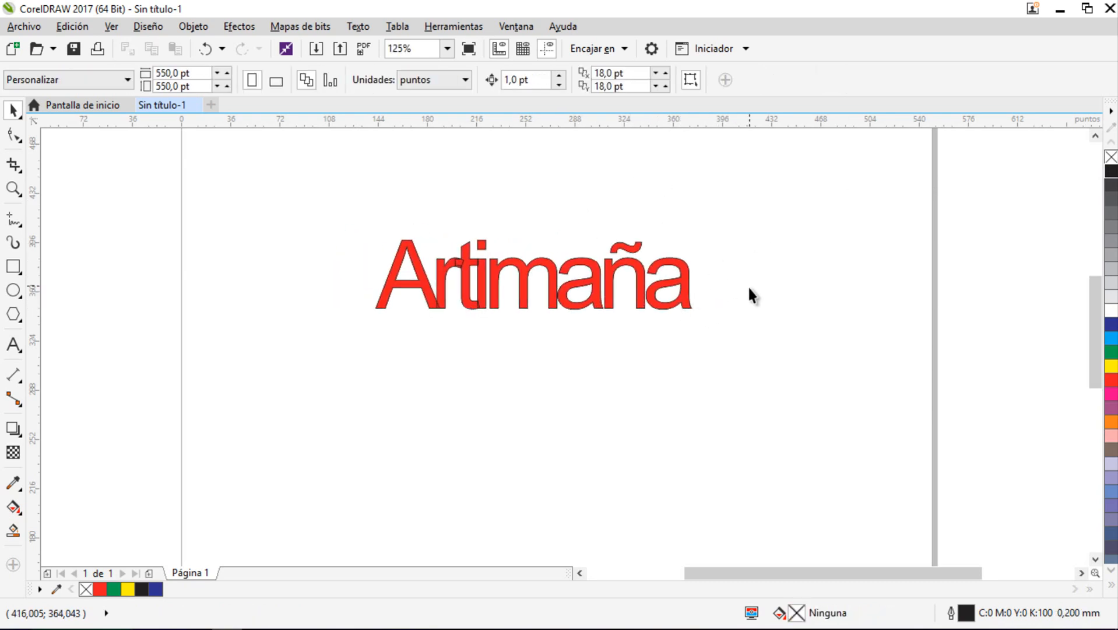
Duplicate the red "Artimaña" text below the original and set the copy's font to Calibri.
click(32, 341)
click(13, 109)
click(438, 285)
drag(438, 287, 463, 409)
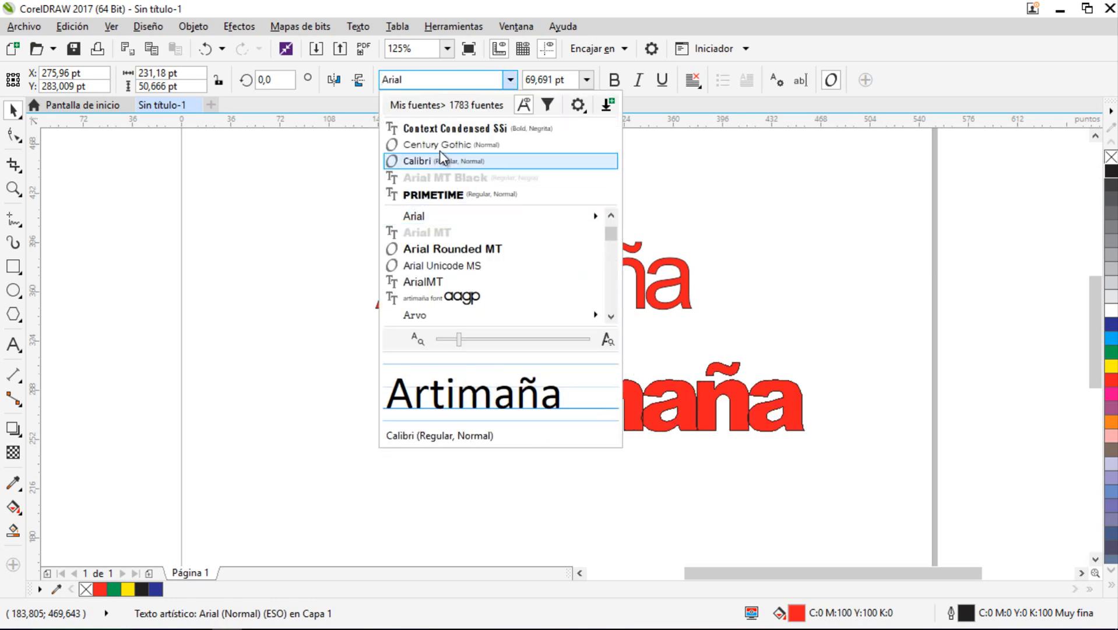
click(442, 161)
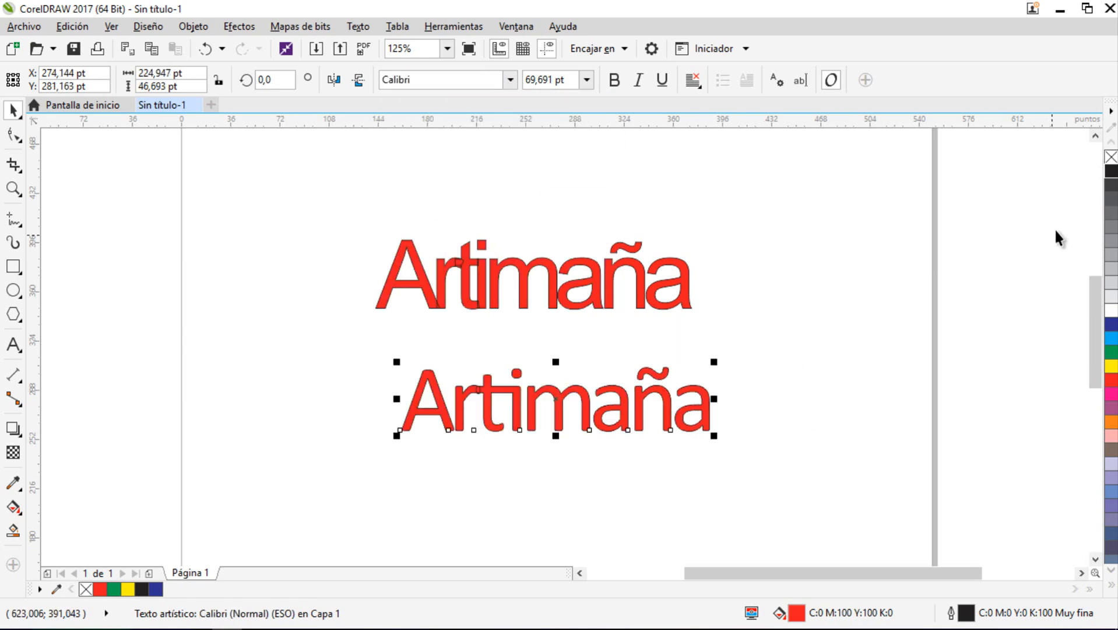
Restyle the lower text with no outline and a black fill, and move it to the right.
right_click(1112, 157)
click(1113, 173)
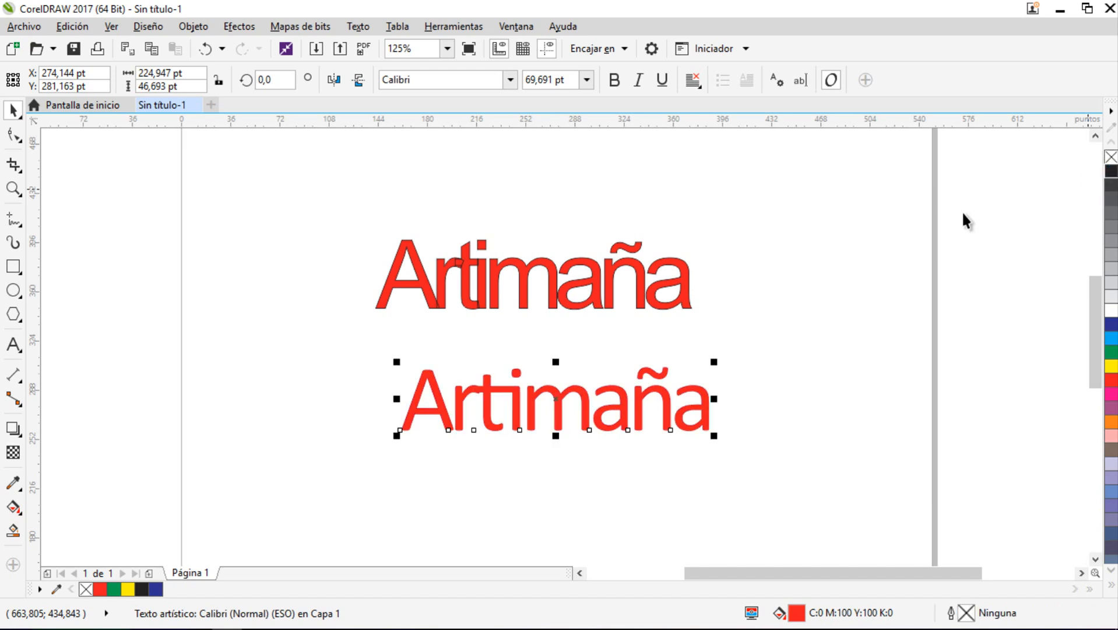
click(964, 215)
drag(705, 404, 853, 418)
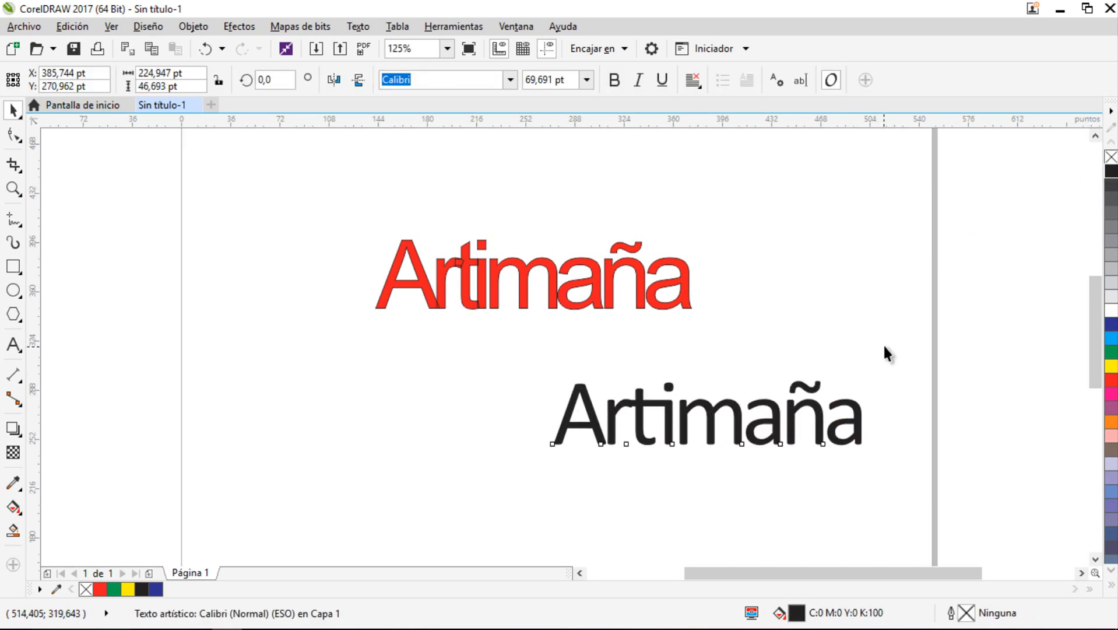
drag(943, 346, 440, 494)
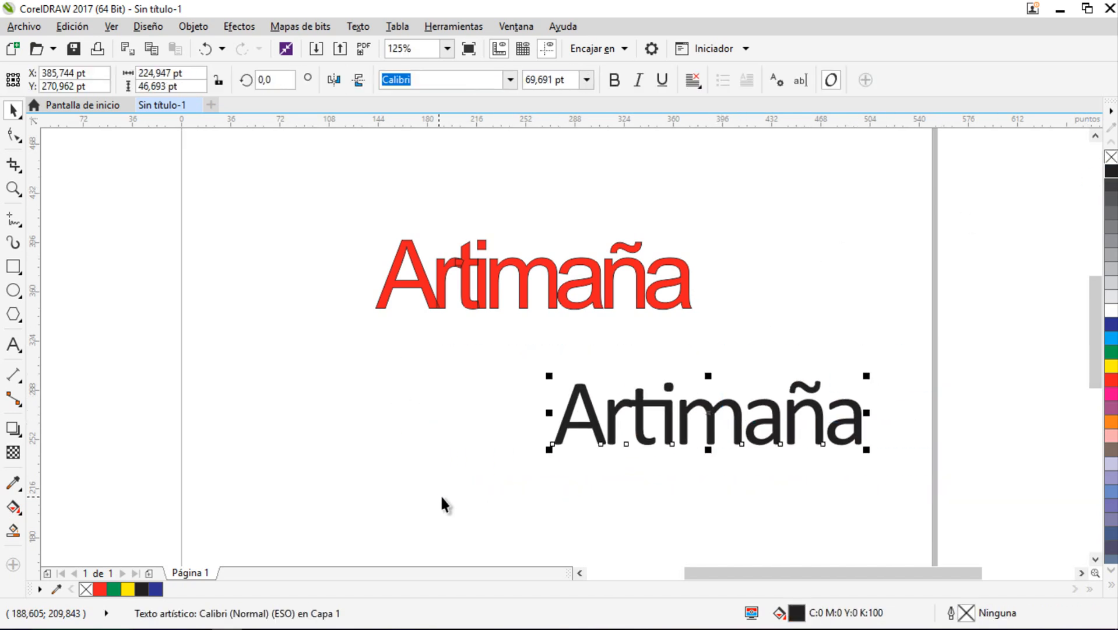
click(511, 83)
click(773, 201)
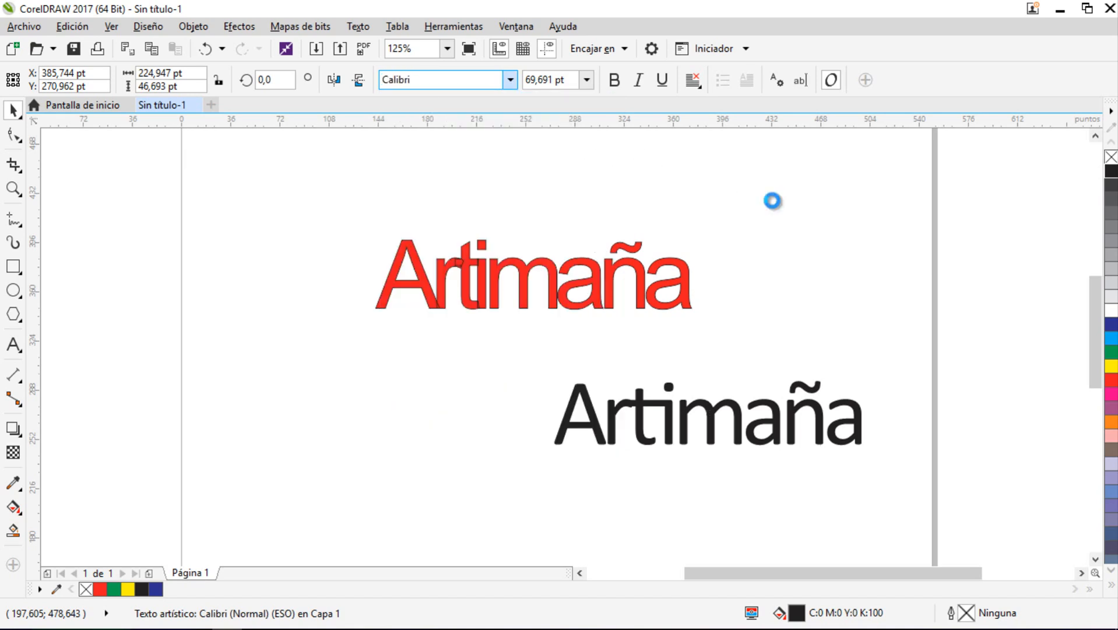
click(940, 322)
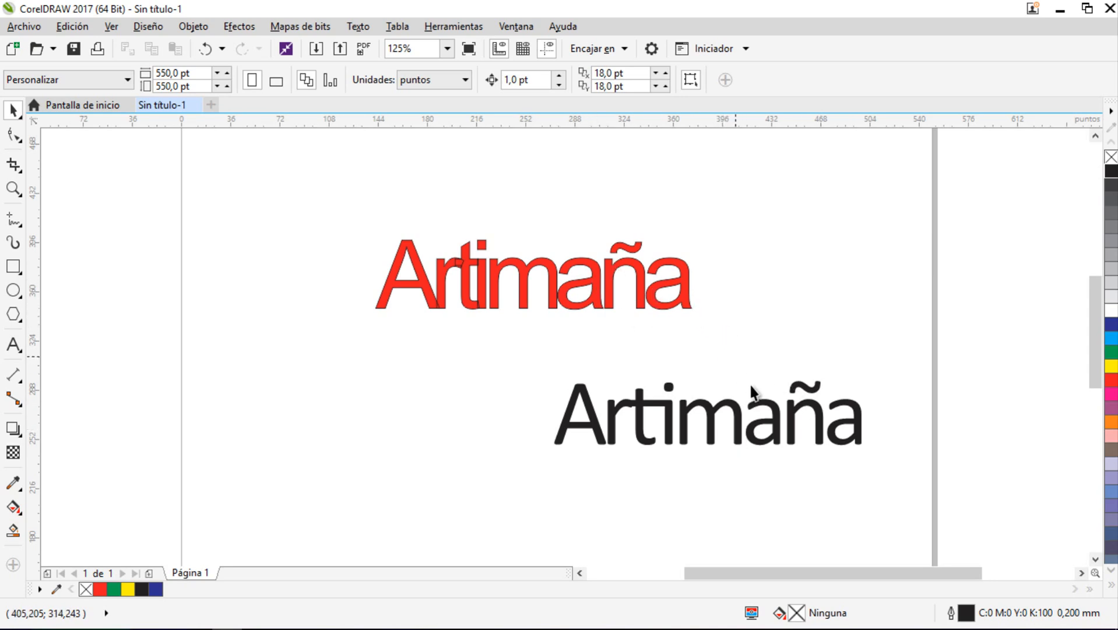
Copy the outline pen, outline color, fill and text properties from the upper red text to the black text.
click(724, 443)
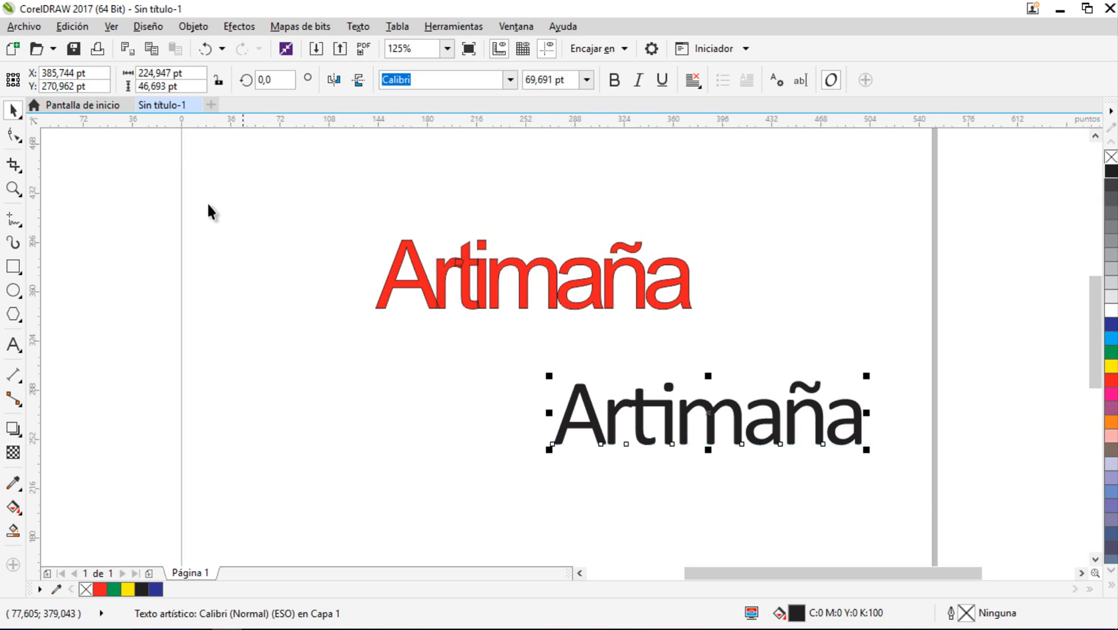
click(72, 27)
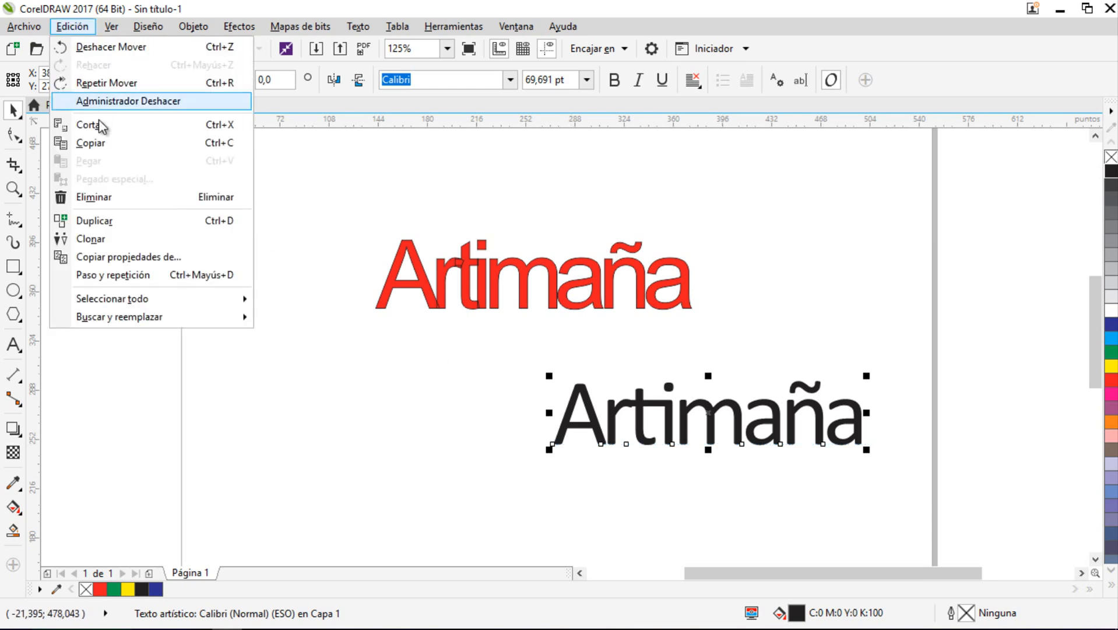
click(139, 259)
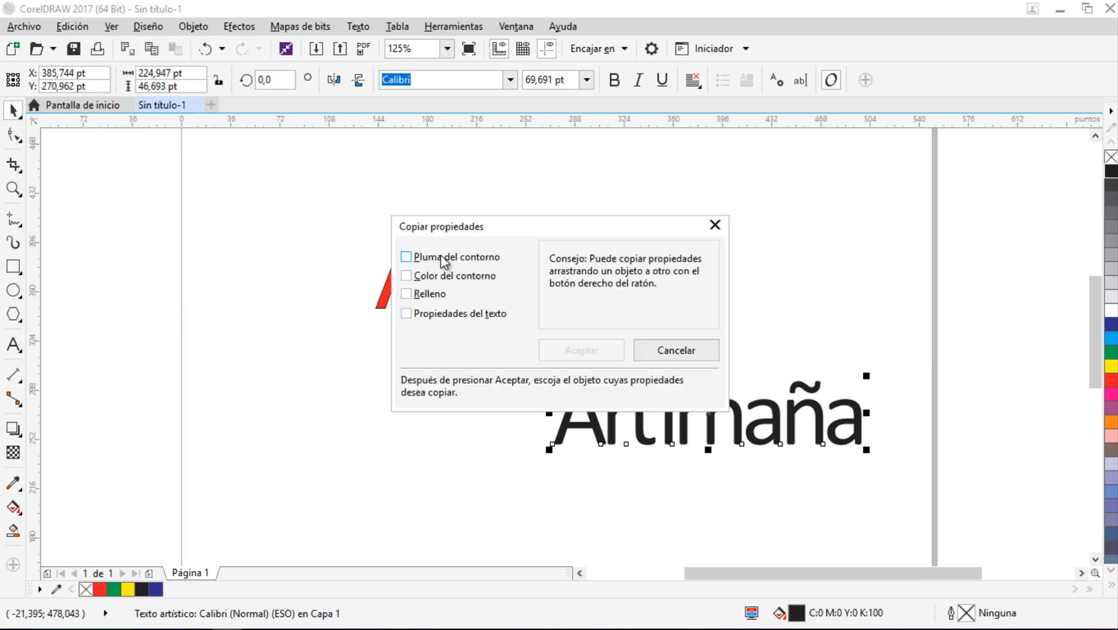
click(436, 315)
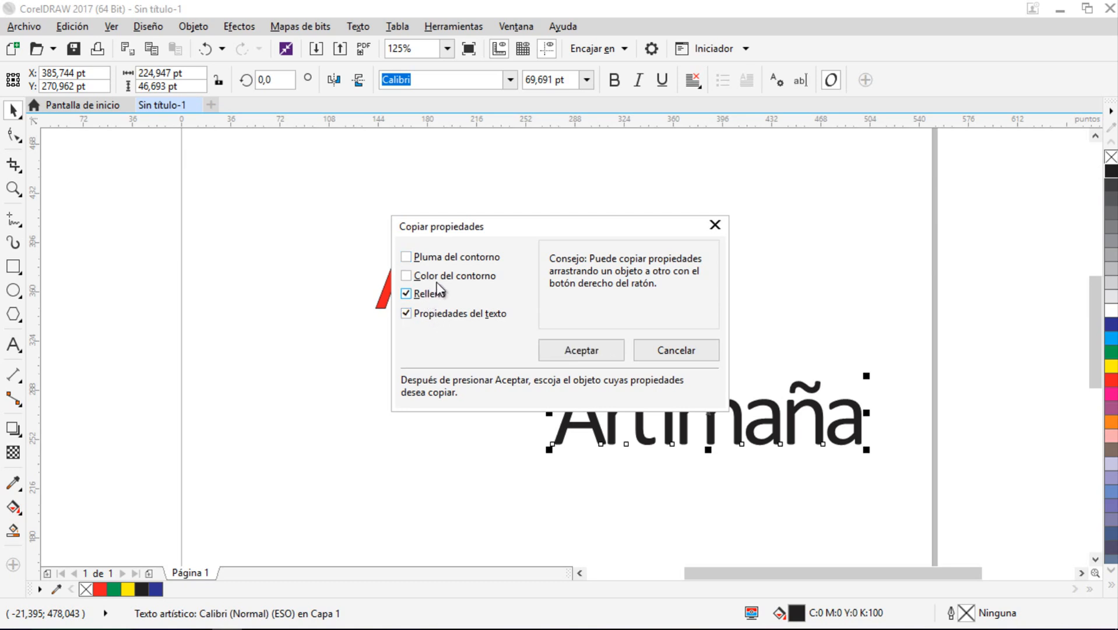
click(439, 278)
click(447, 257)
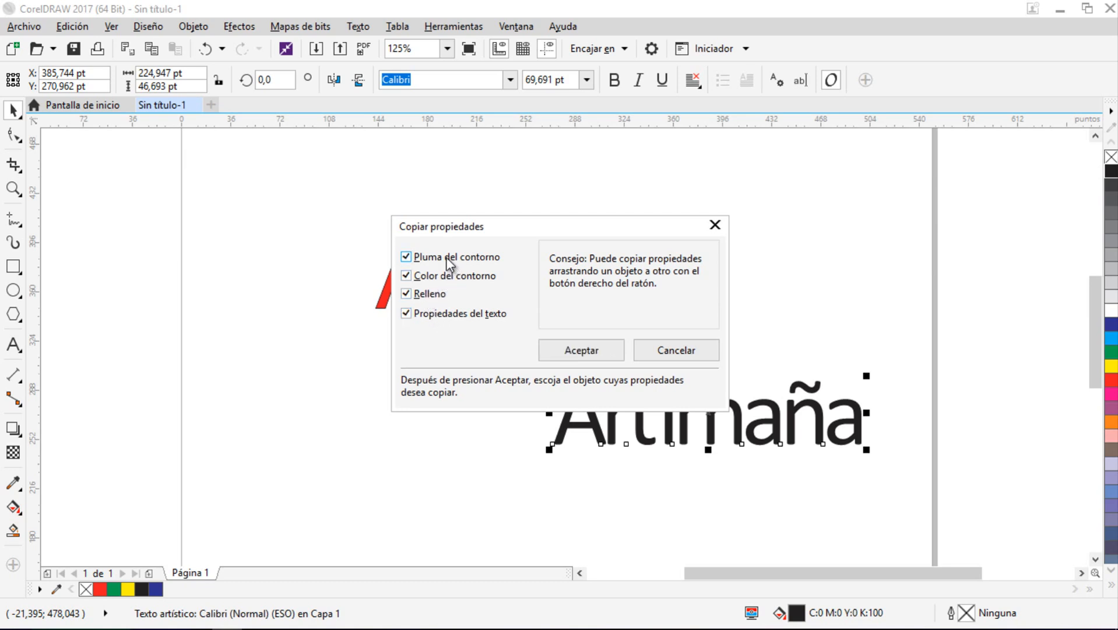
click(602, 349)
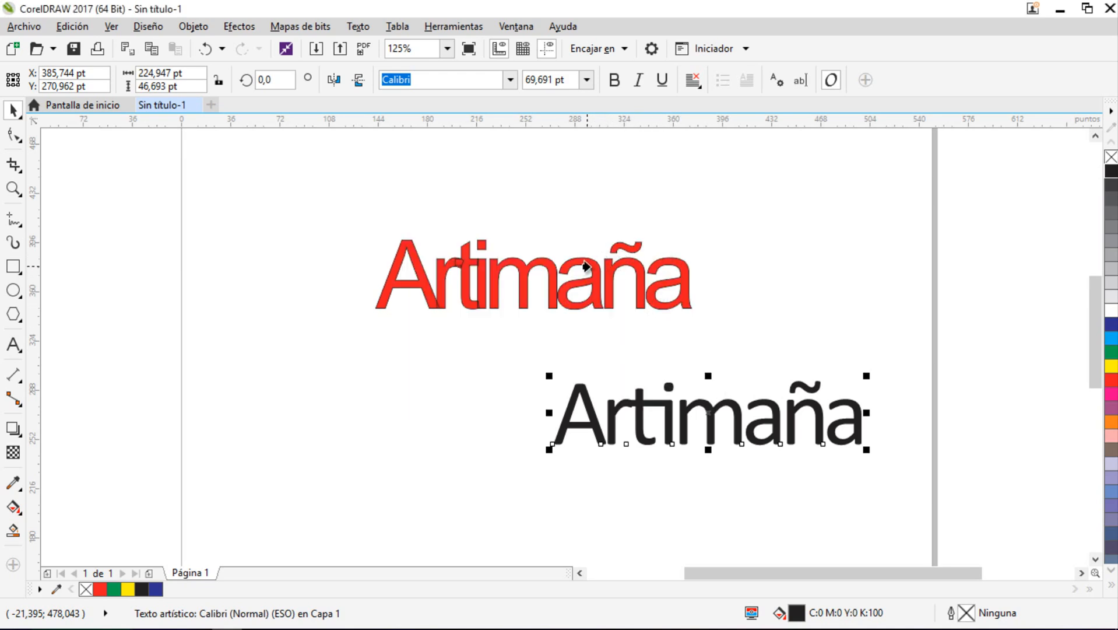
click(545, 264)
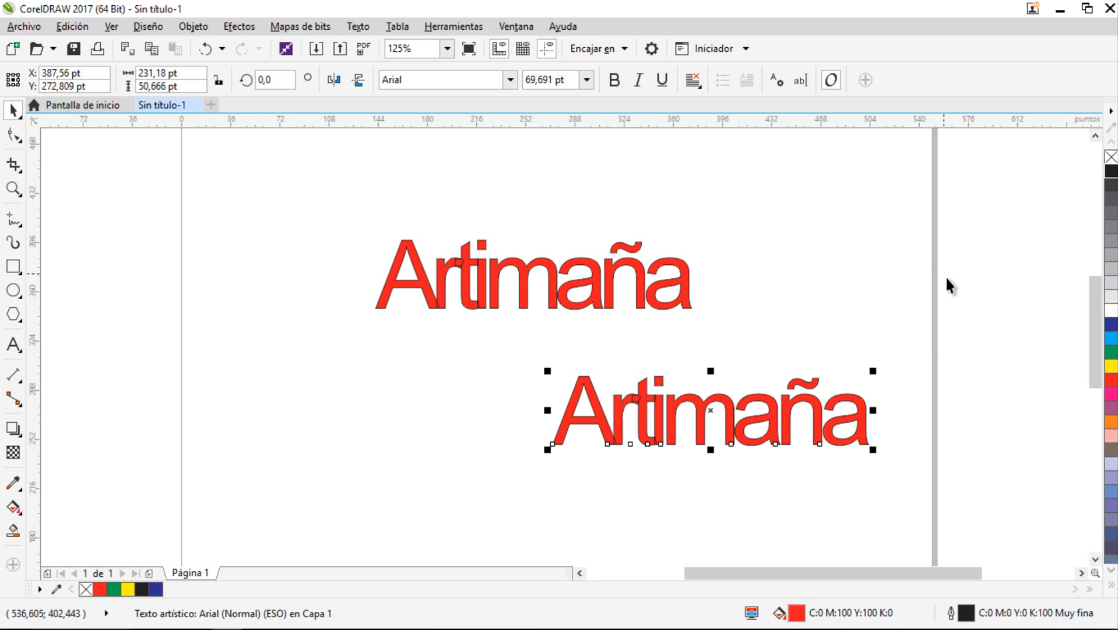
Select both red "Artimaña" texts and delete them.
click(978, 205)
drag(276, 484, 254, 510)
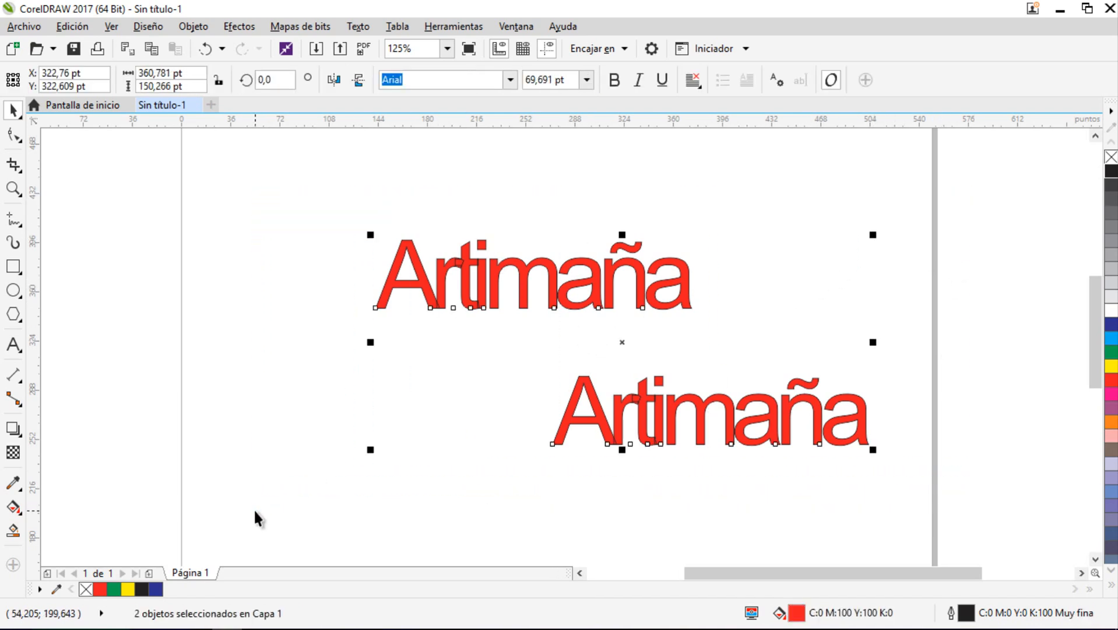
key(Delete)
Draw a rectangle about 158 by 147 pt, fill it with cyan, and delete the tiny stray rectangle drawn over it.
click(14, 266)
drag(278, 171, 495, 372)
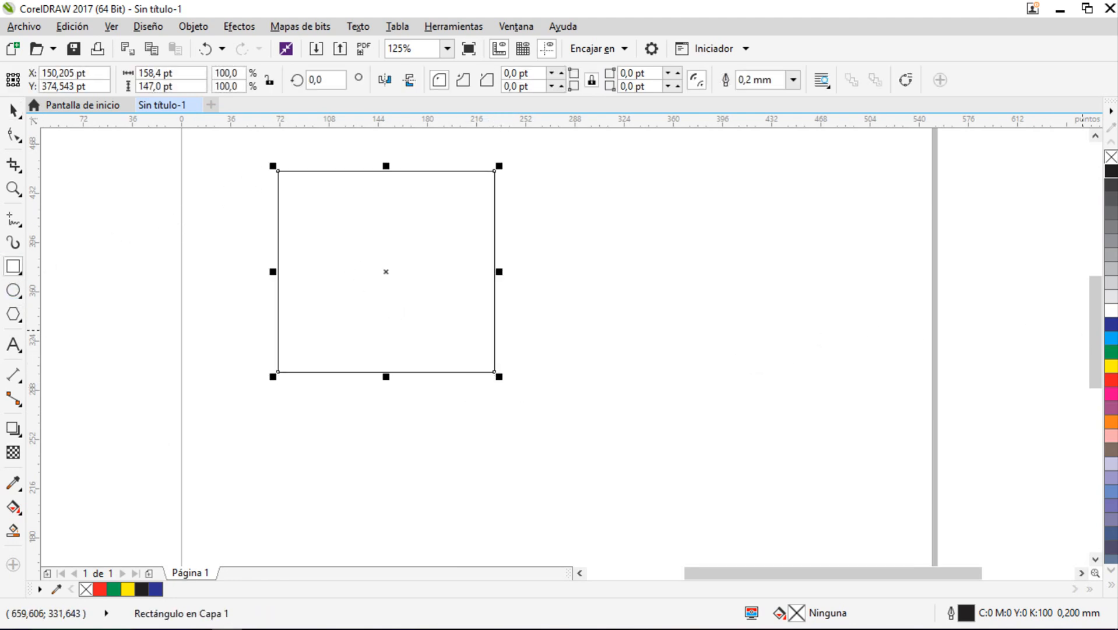
click(1112, 343)
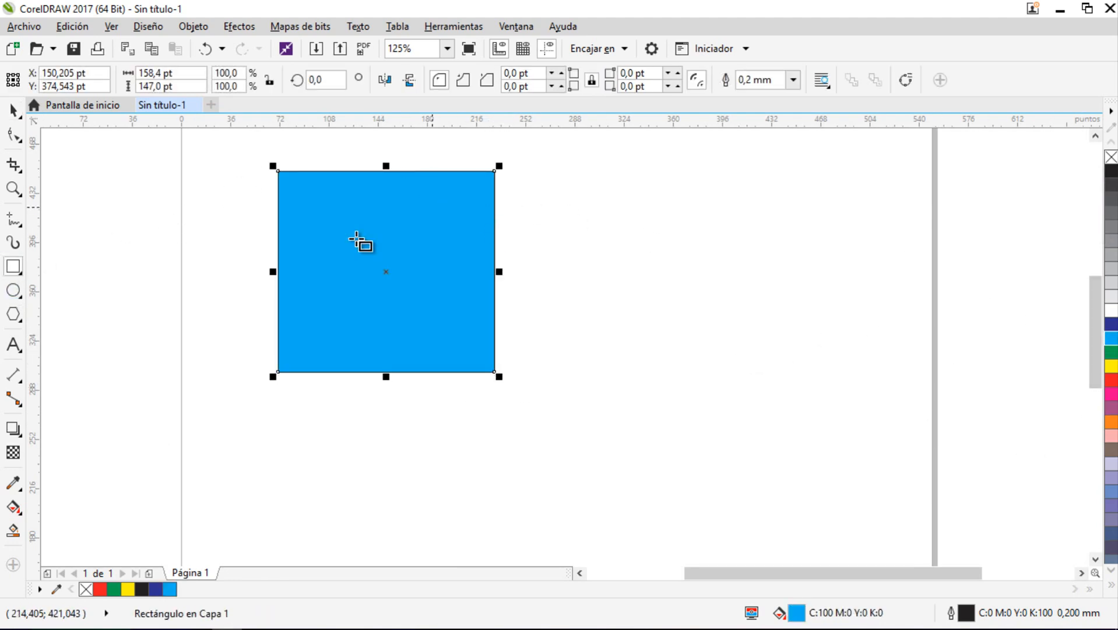
click(427, 270)
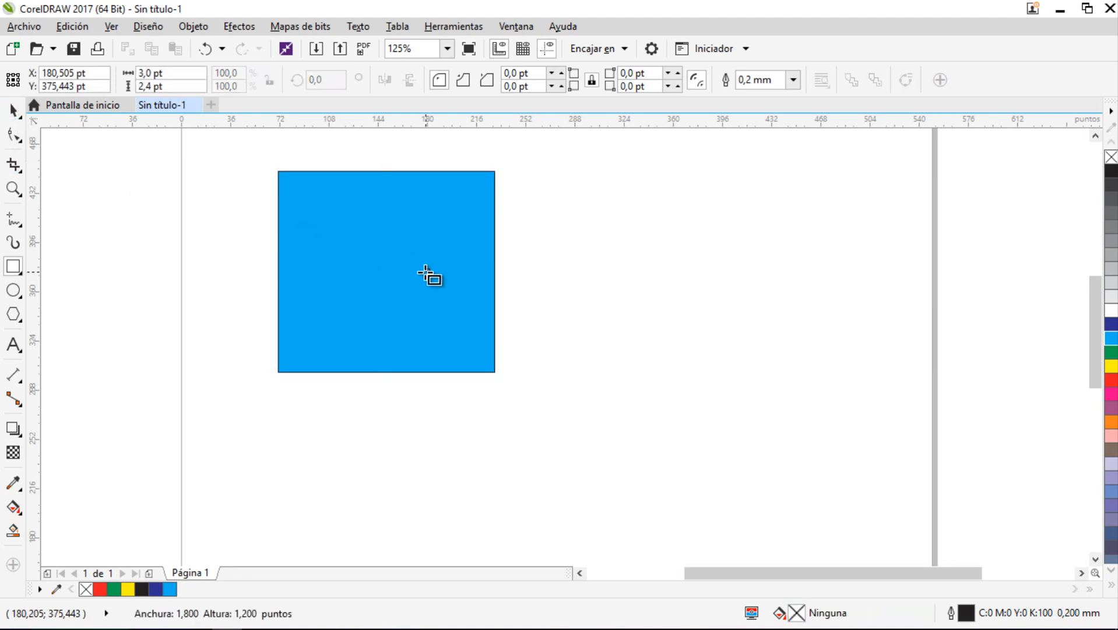
click(12, 109)
key(Delete)
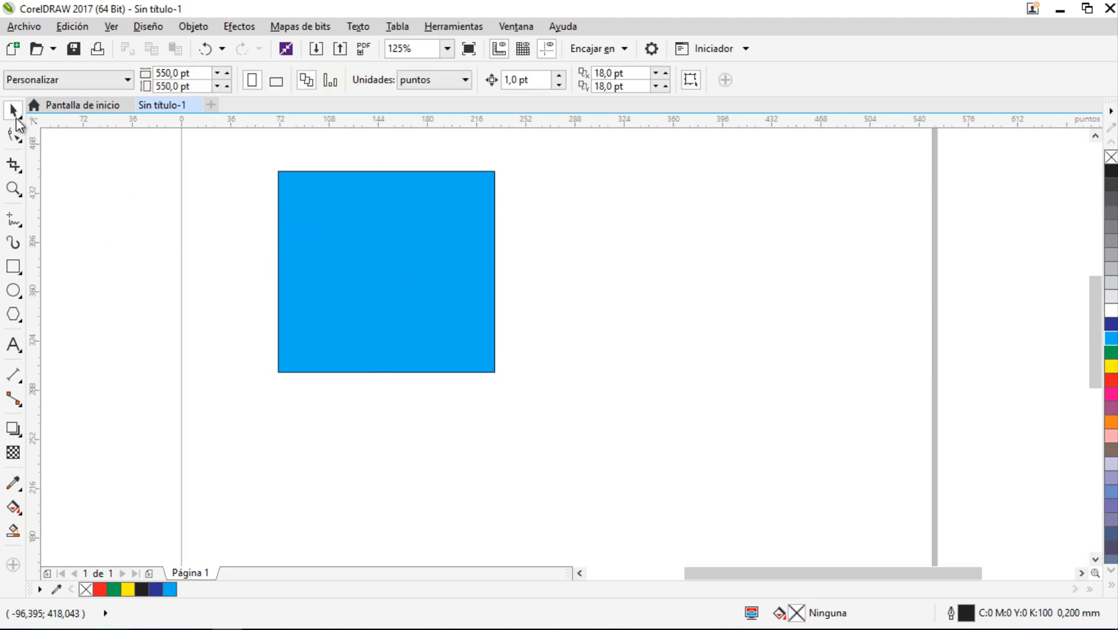
Apply a diagonal gradient from cyan at the rectangle's upper left to yellow at its lower right.
click(326, 292)
click(16, 510)
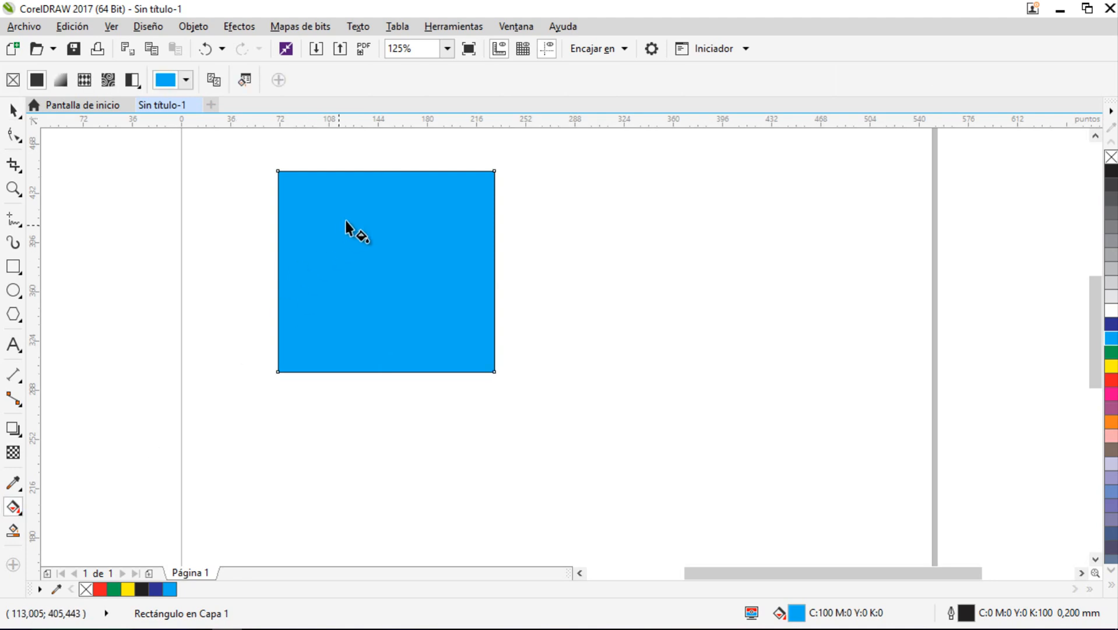
drag(347, 220, 453, 374)
click(1111, 366)
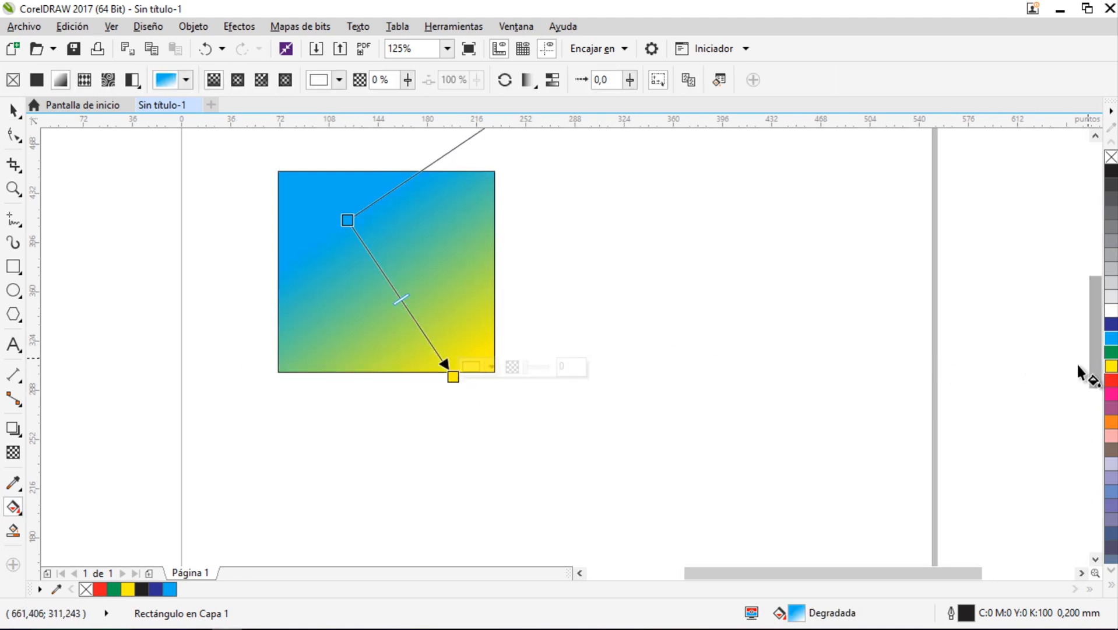
click(13, 109)
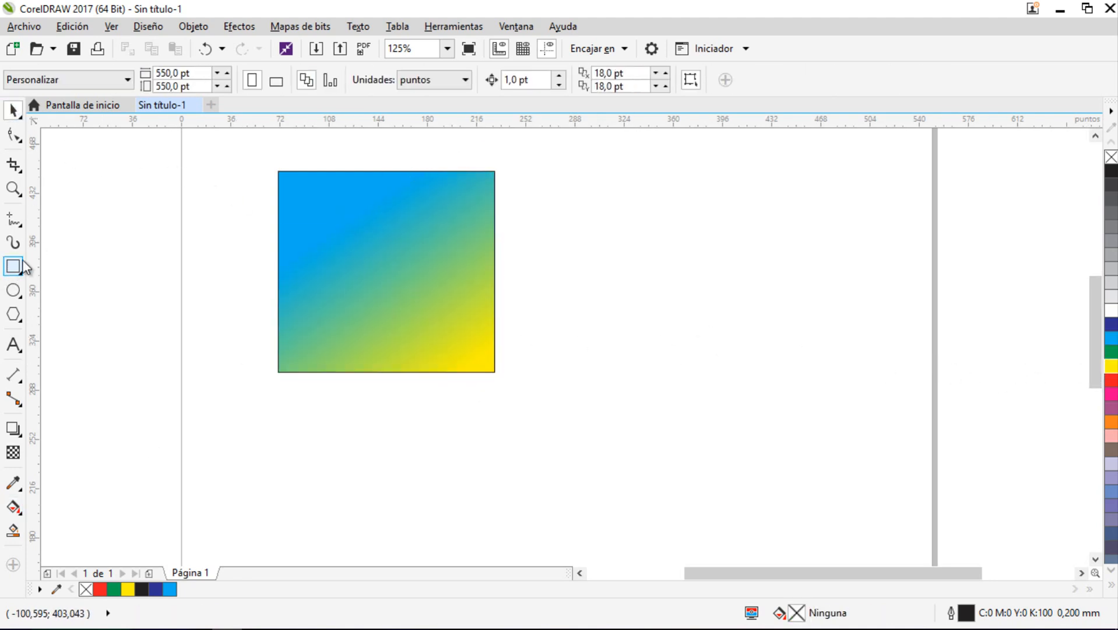
Draw a second, unfilled rectangle to the lower right of the gradient one, widen it to about 157 pt and shift it slightly.
click(13, 267)
mouse_move(622, 266)
mouse_down()
mouse_move(826, 460)
mouse_move(808, 475)
mouse_up()
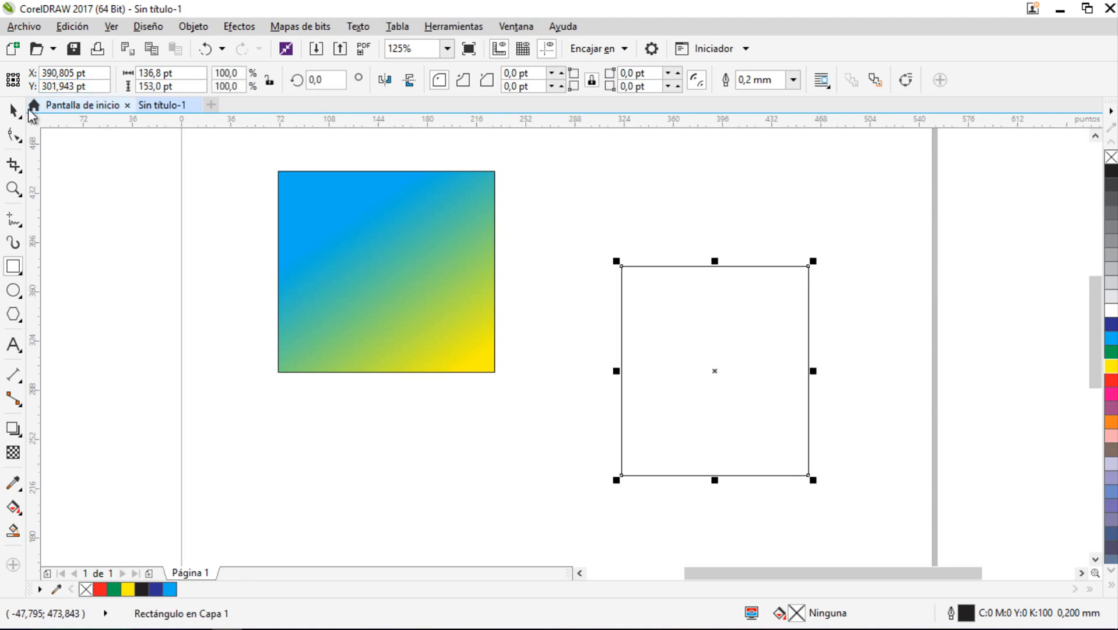
click(13, 110)
drag(814, 371, 842, 370)
drag(738, 358, 752, 350)
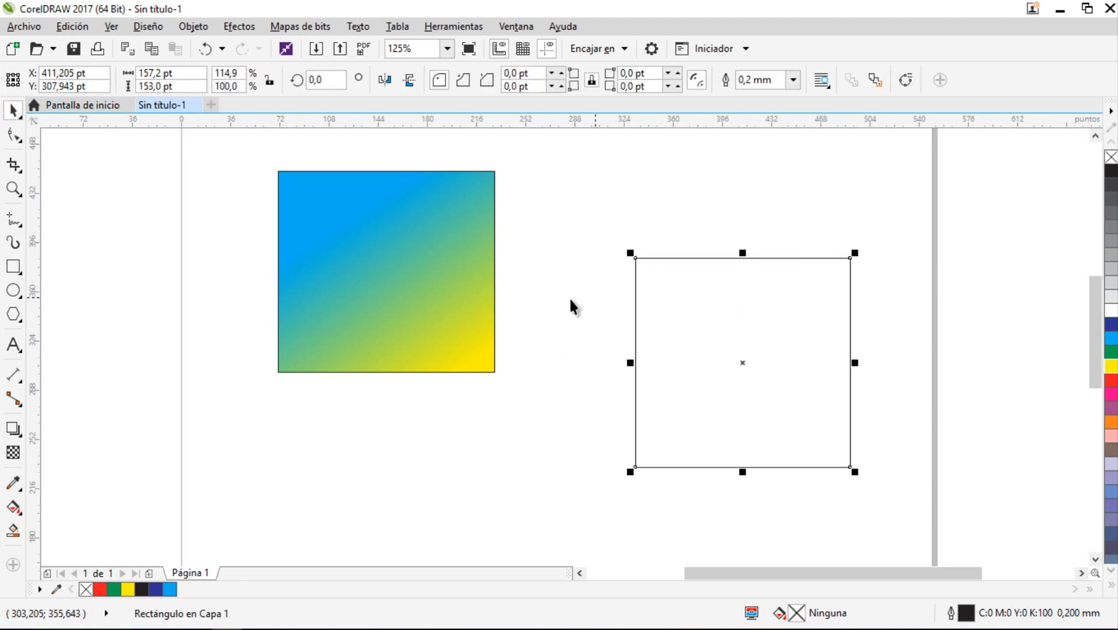
Copy the outline pen, outline color and fill from the gradient rectangle to the unfilled rectangle.
click(72, 28)
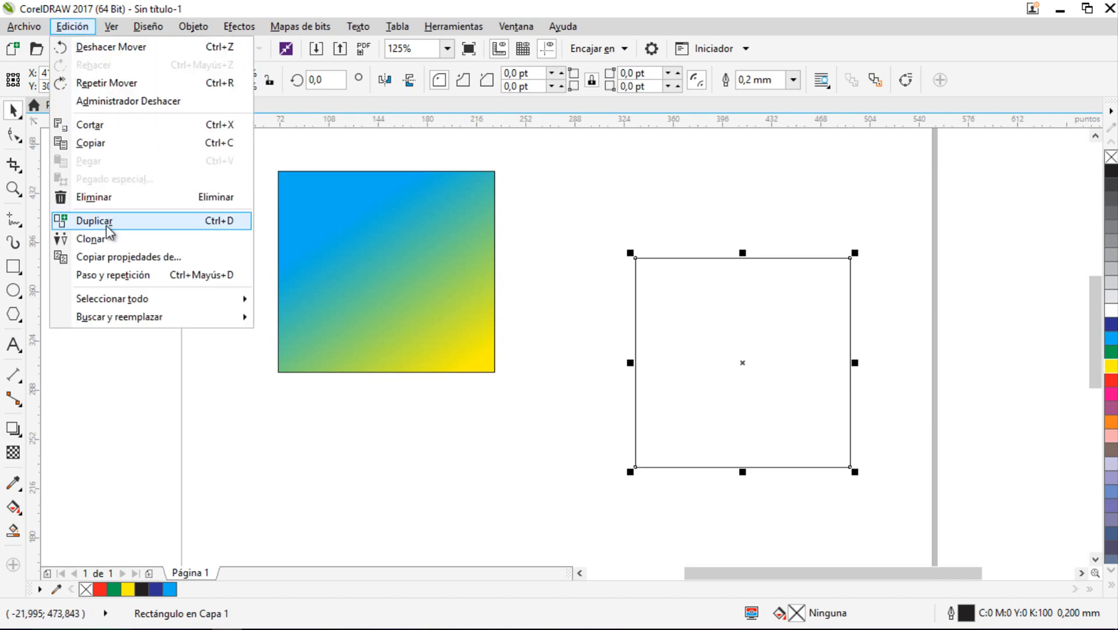
click(135, 253)
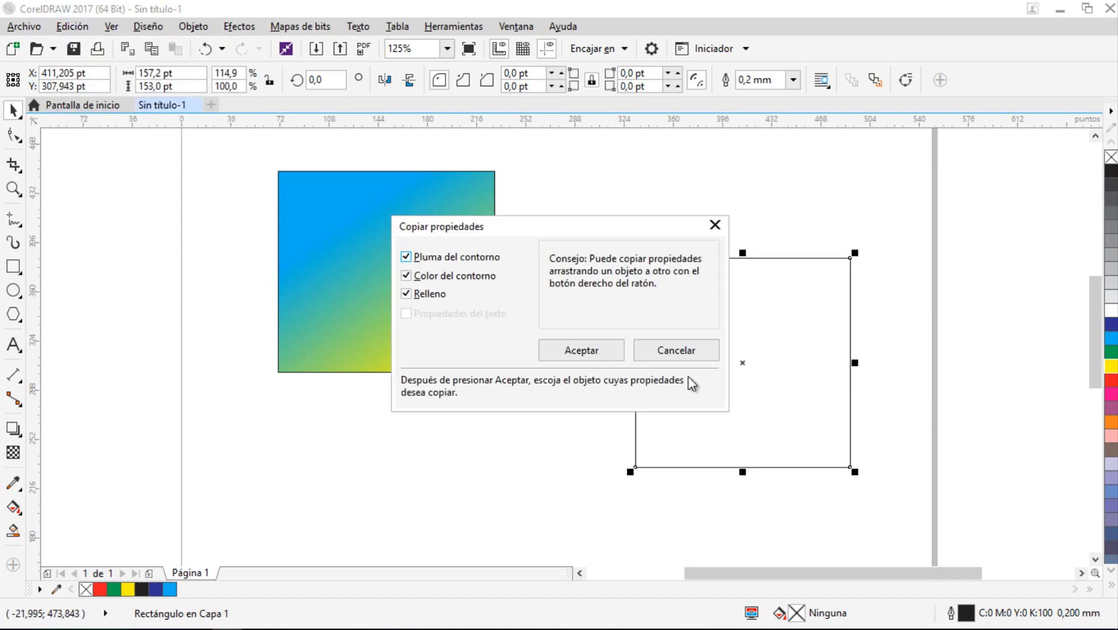
click(587, 352)
click(485, 263)
key(Escape)
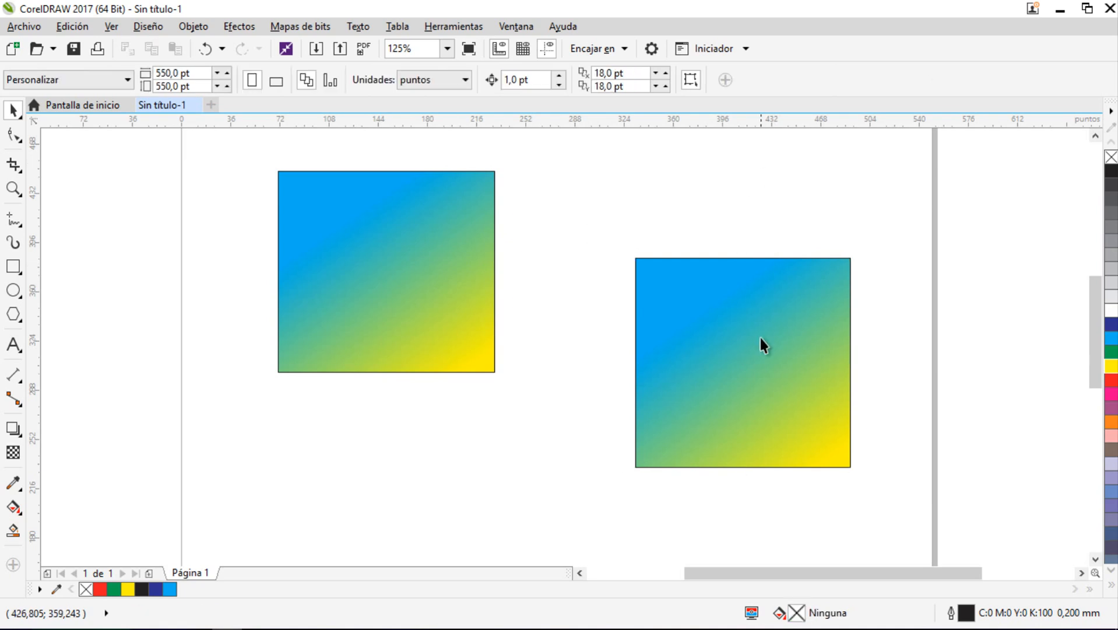
Move the second gradient rectangle up and to the left, beside the first one, and deselect it.
drag(761, 345, 702, 247)
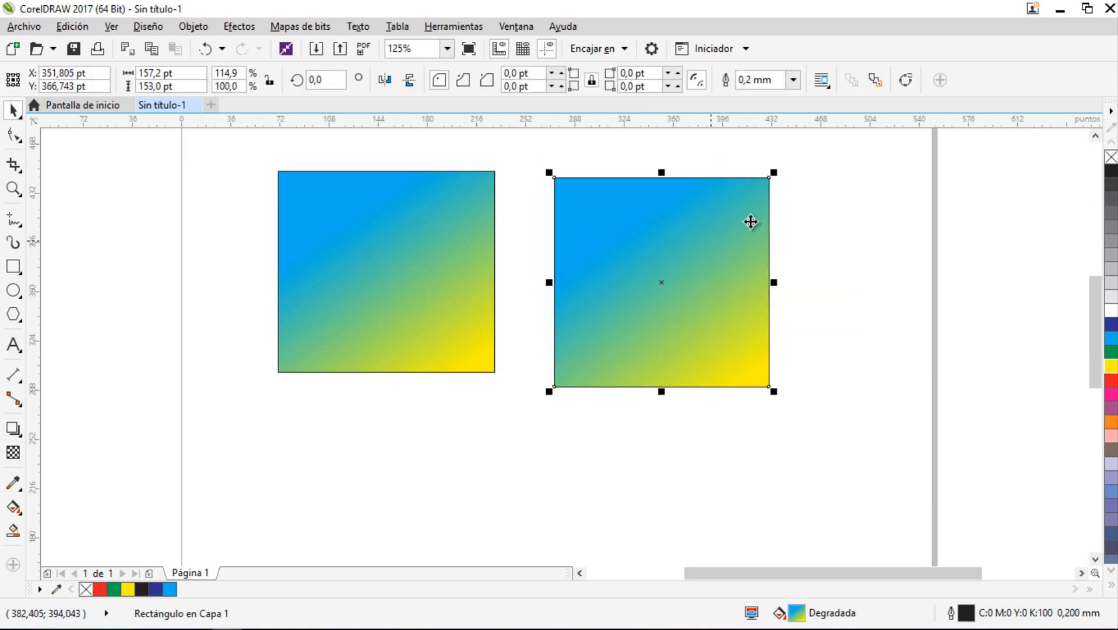
click(857, 189)
click(746, 250)
click(825, 233)
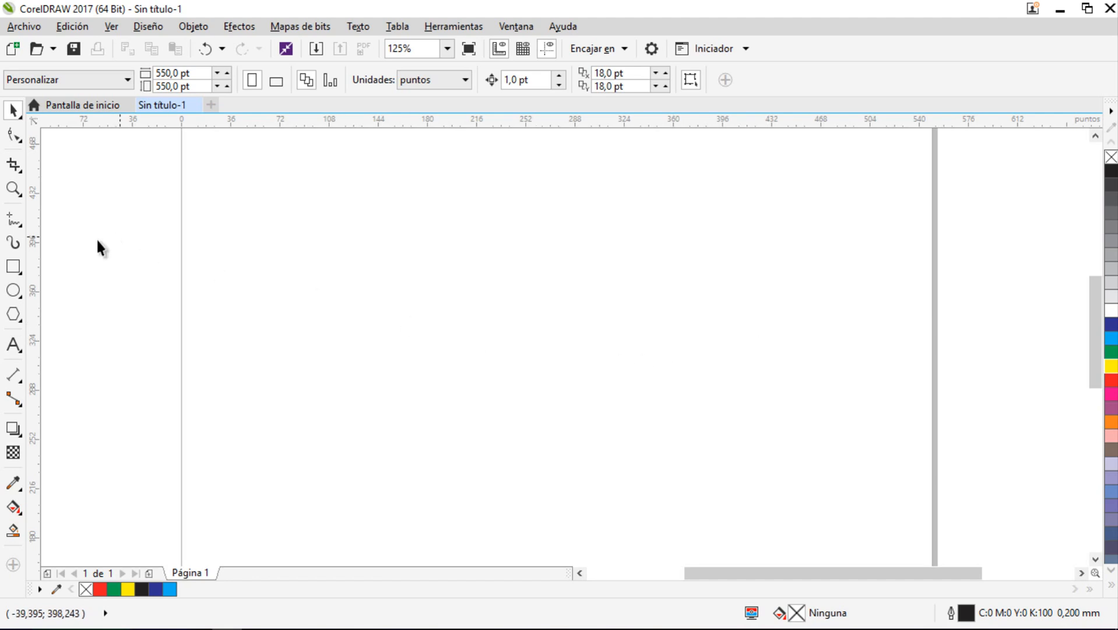
Draw an unfilled rectangle about 126 by 113 pt and another about 112 by 95 pt to its lower right.
click(12, 267)
mouse_move(482, 244)
mouse_down()
mouse_move(656, 376)
mouse_move(655, 398)
mouse_up()
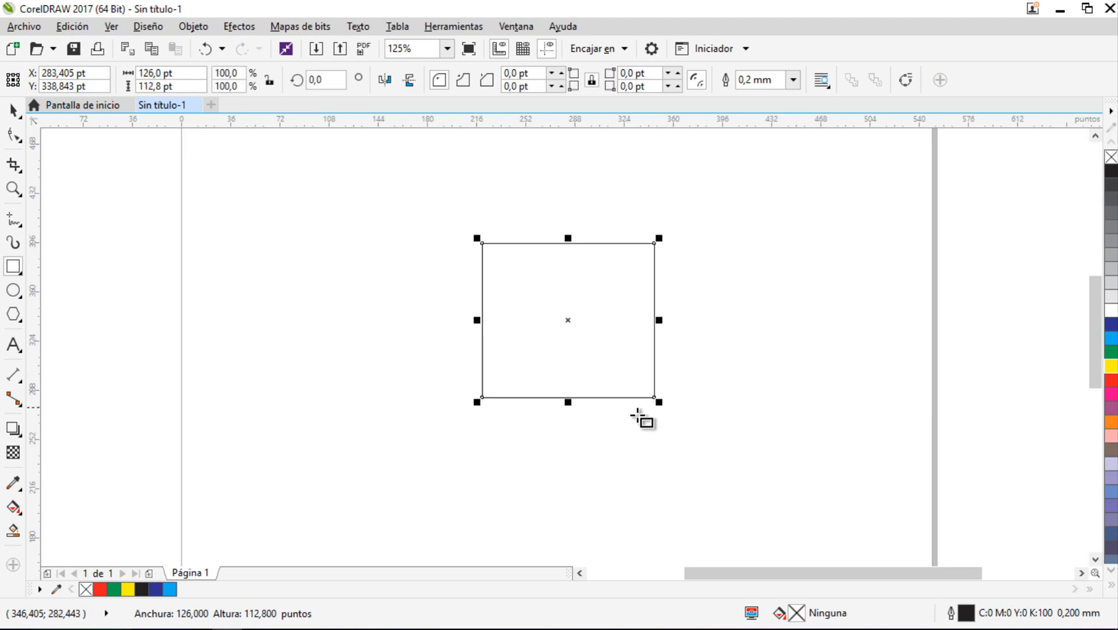
drag(705, 368, 857, 499)
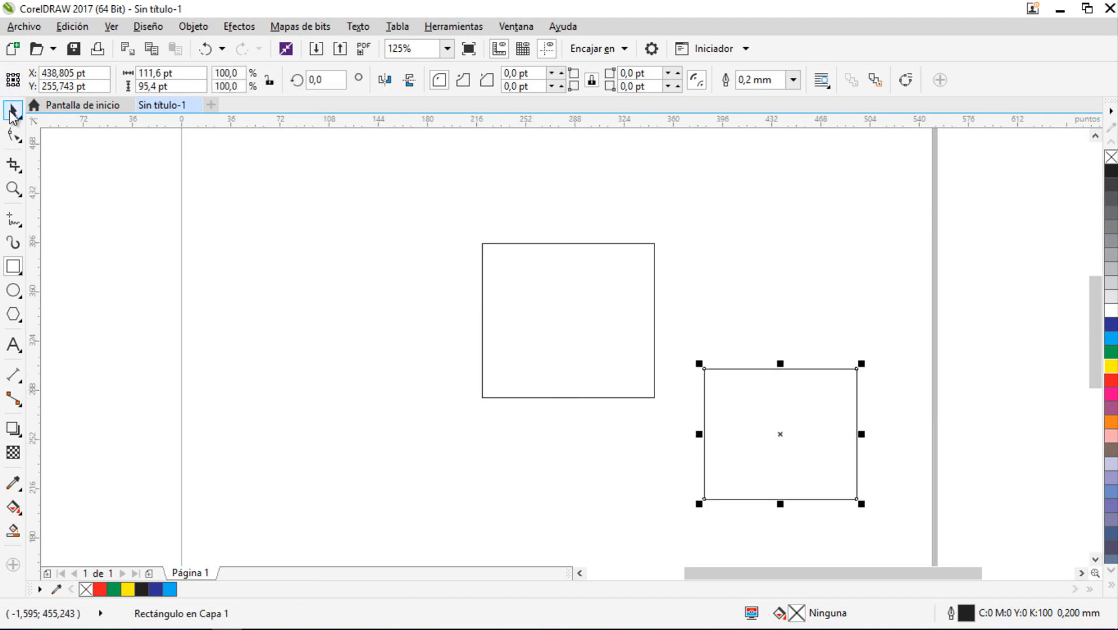
Try selection marquees that partly or fully enclose the two unfilled rectangles.
click(13, 110)
drag(344, 164, 815, 456)
click(517, 205)
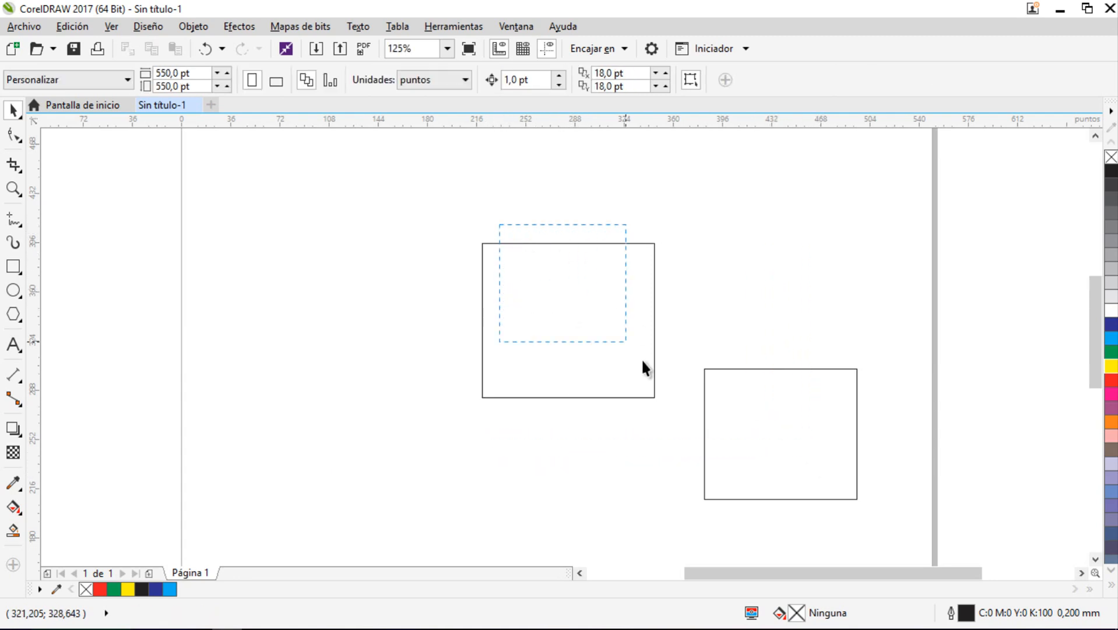
drag(676, 388, 825, 472)
drag(872, 529, 873, 524)
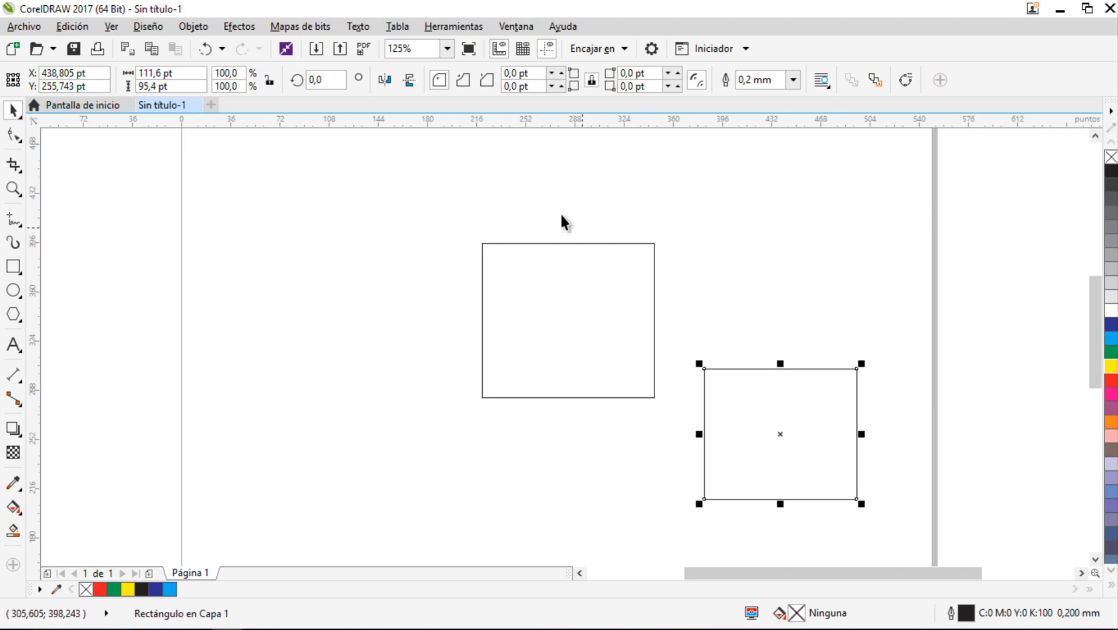
Select both unfilled rectangles together with one marquee and move them up and to the left.
drag(426, 208, 927, 531)
drag(750, 397, 619, 352)
click(721, 279)
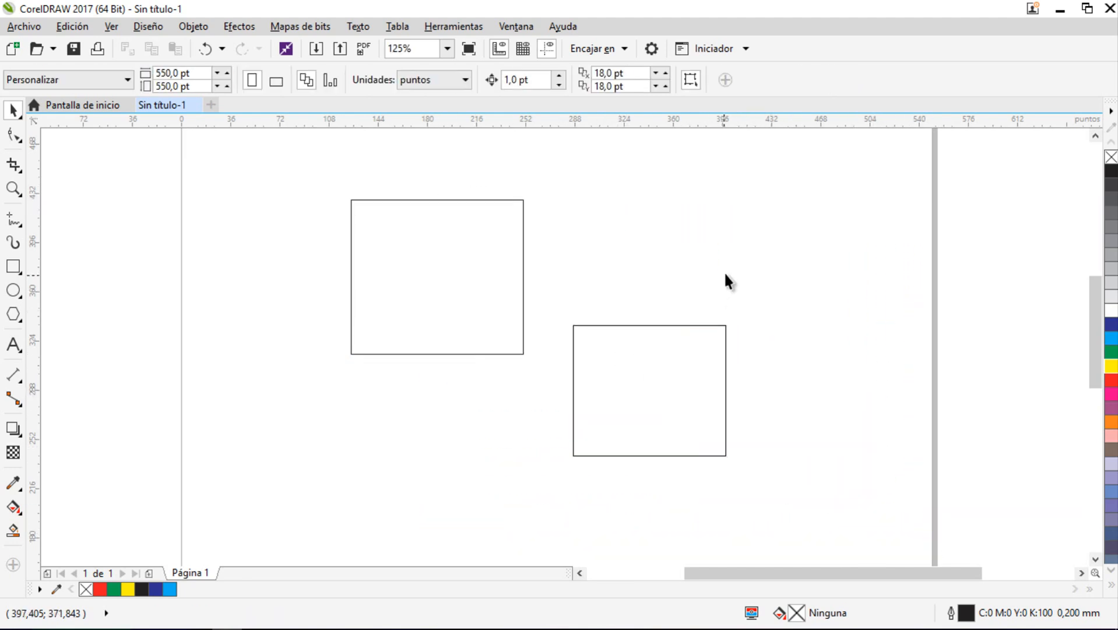
drag(731, 280, 733, 311)
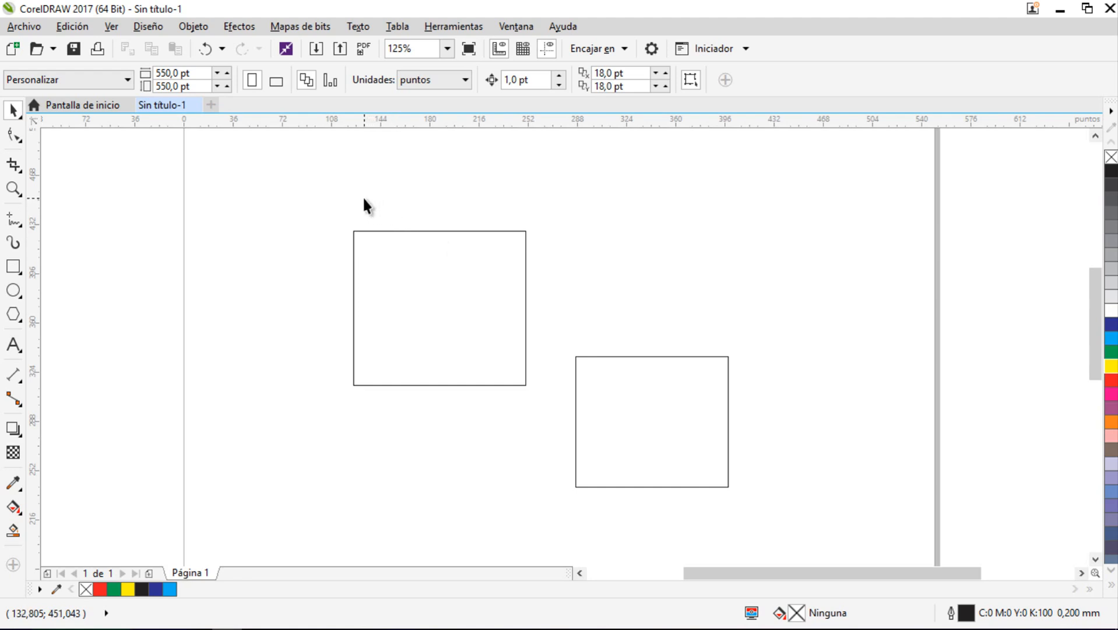
drag(765, 525, 775, 524)
drag(776, 523, 747, 517)
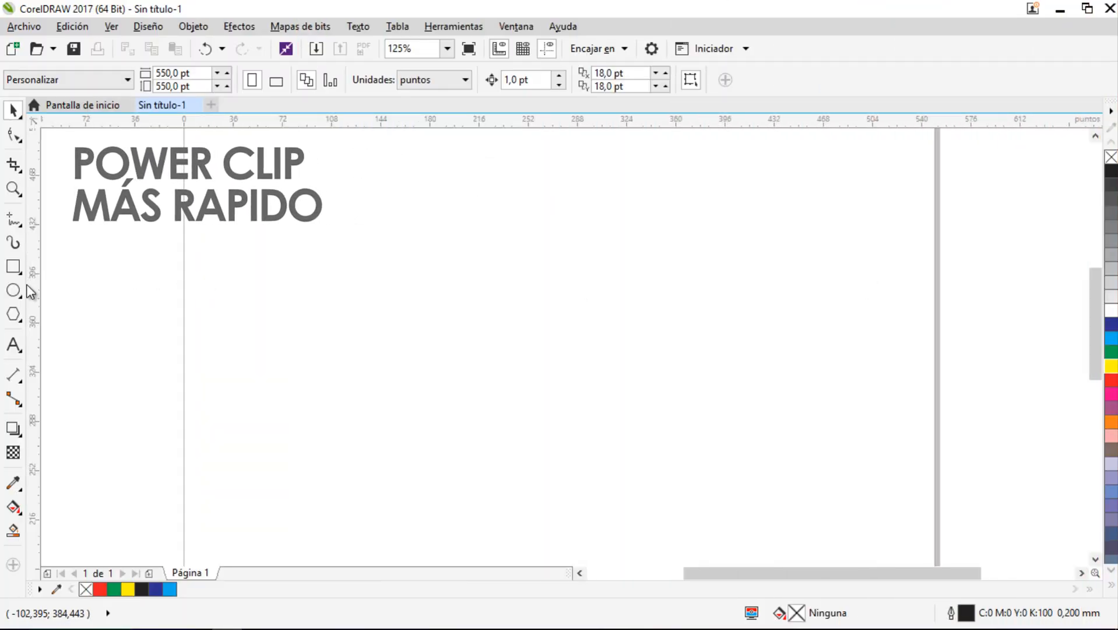
Draw a rectangle about 180 by 154 pt, fill it with red and move it down and slightly left.
click(13, 267)
drag(352, 157, 478, 223)
drag(599, 252, 599, 368)
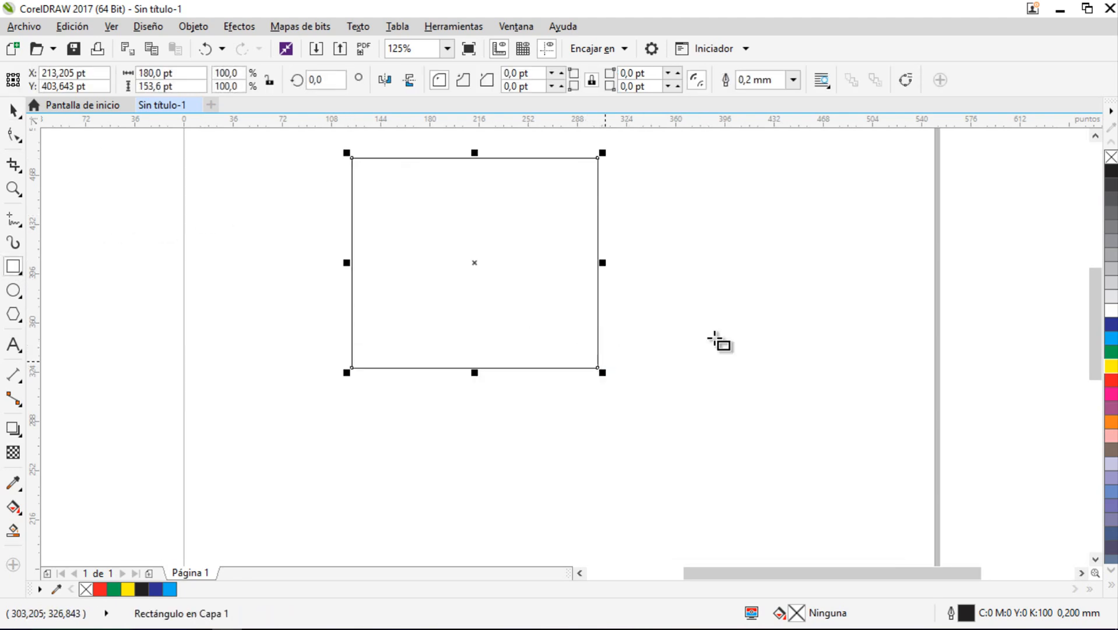
click(1112, 380)
key(space)
drag(504, 252, 475, 311)
click(129, 272)
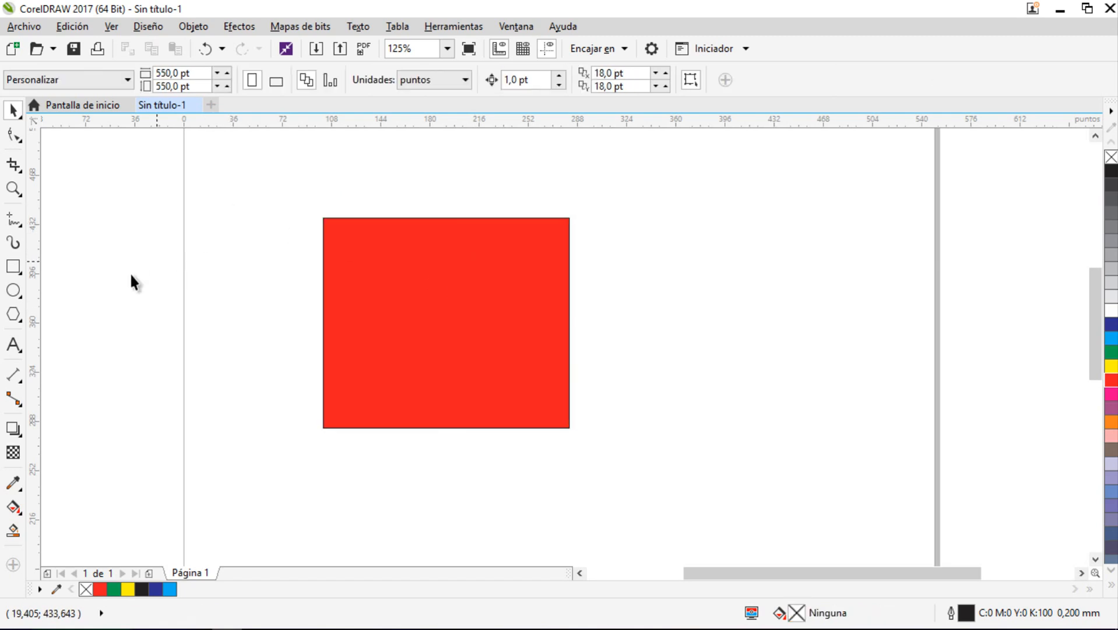
Draw an ellipse about 103 by 101 pt beside the red rectangle, fill it with cyan and move it slightly closer.
click(12, 289)
drag(672, 237, 815, 377)
click(1112, 338)
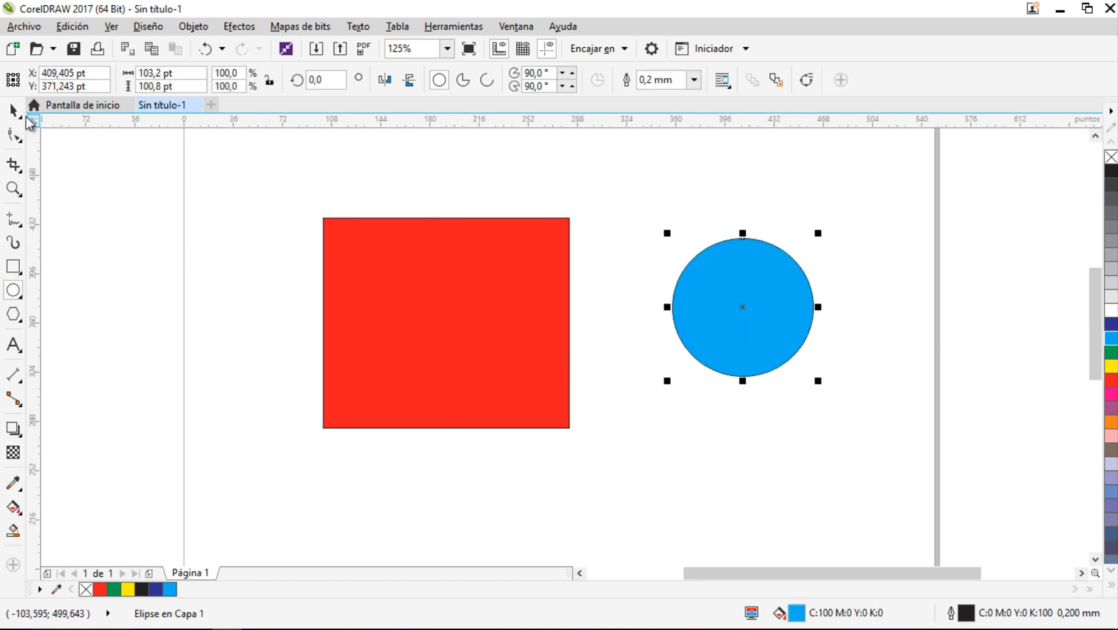
click(13, 109)
drag(728, 292, 693, 306)
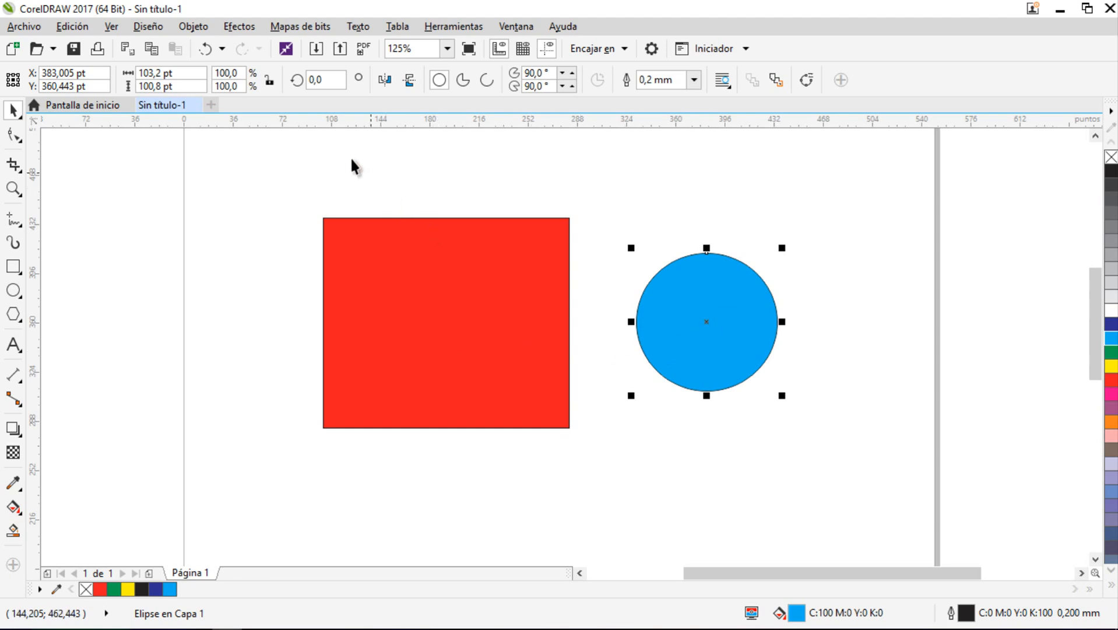
Place the cyan ellipse inside the red rectangle as a PowerClip.
click(193, 28)
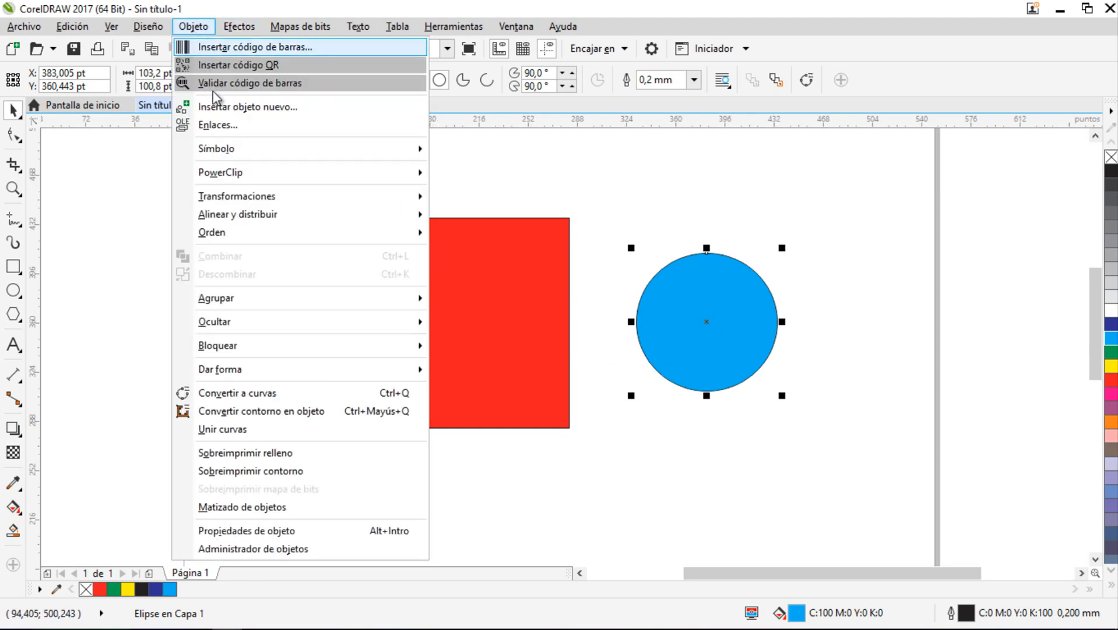
mouse_move(318, 173)
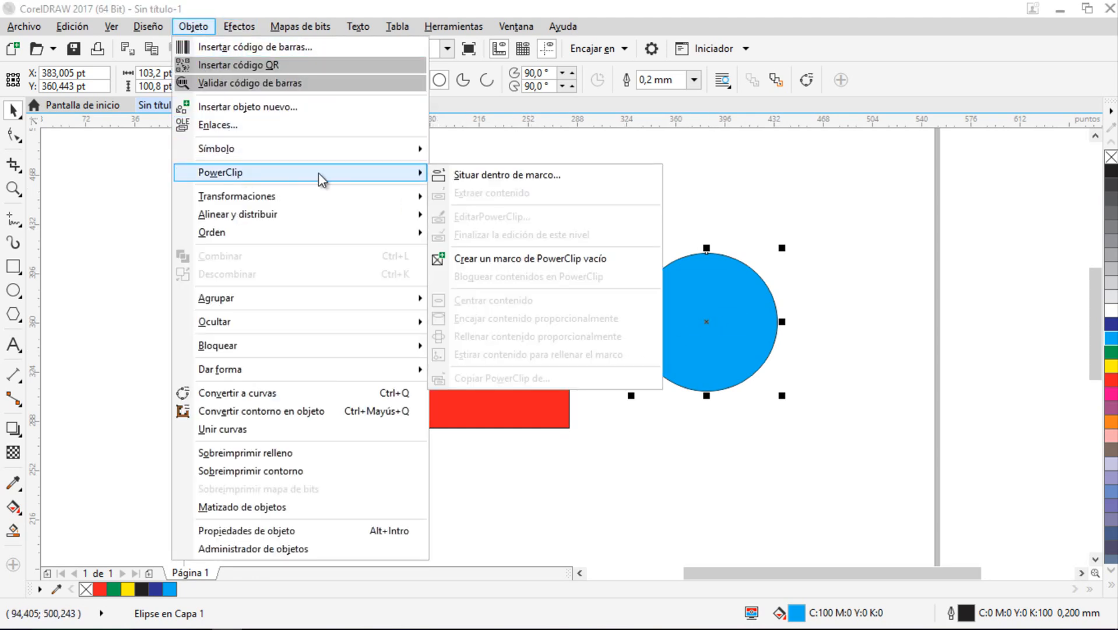
click(497, 177)
click(488, 294)
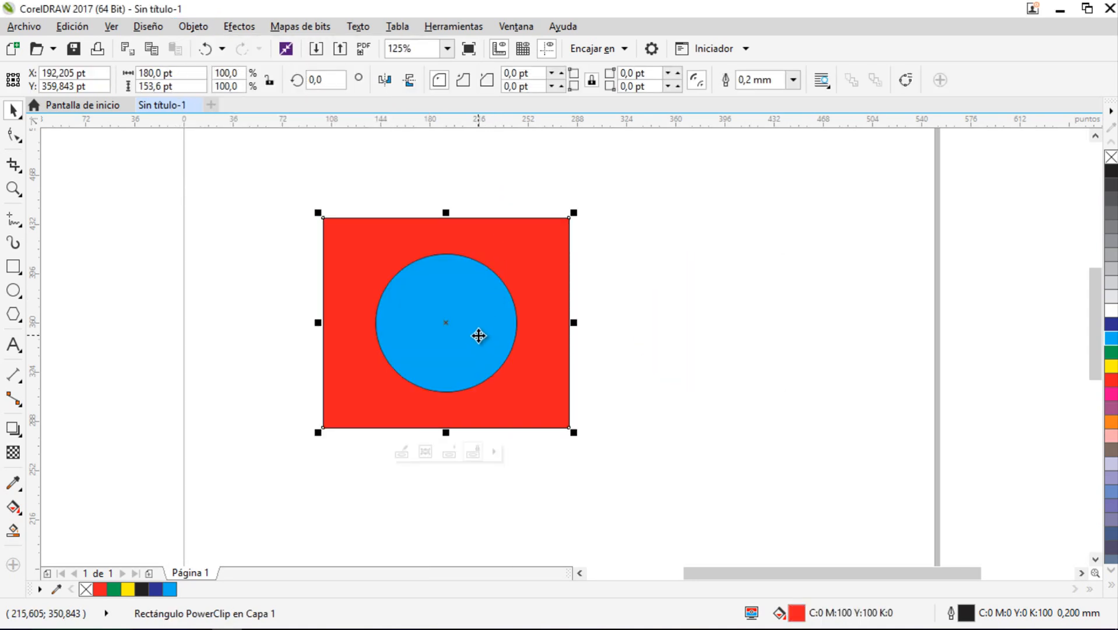
Move the red PowerClip rectangle to the right and deselect it.
drag(479, 335, 613, 338)
click(754, 226)
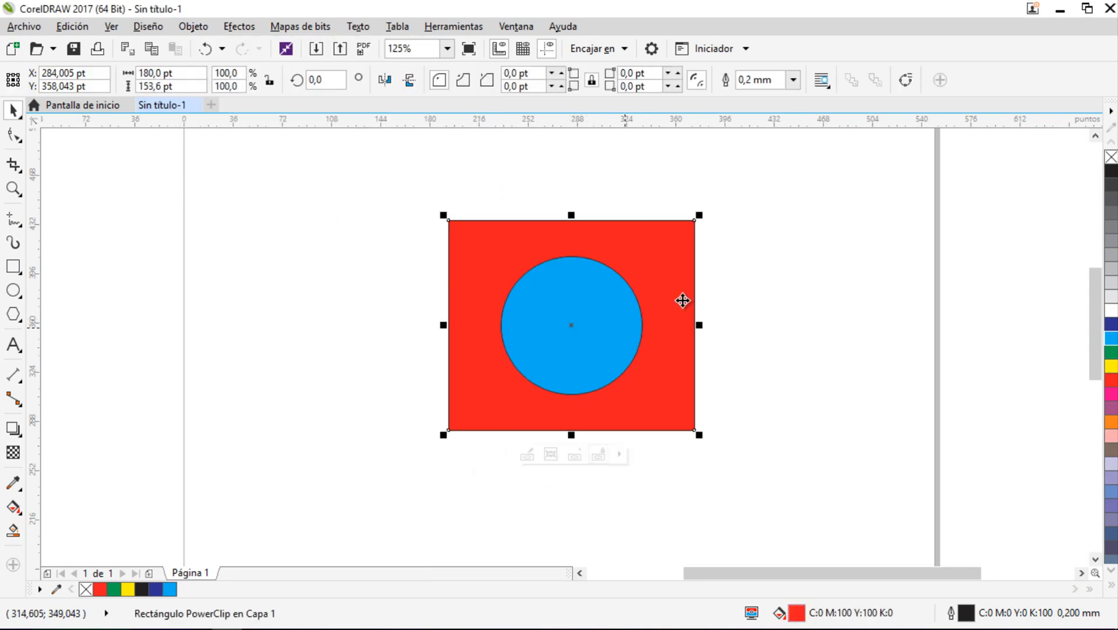
key(Escape)
click(609, 319)
click(855, 341)
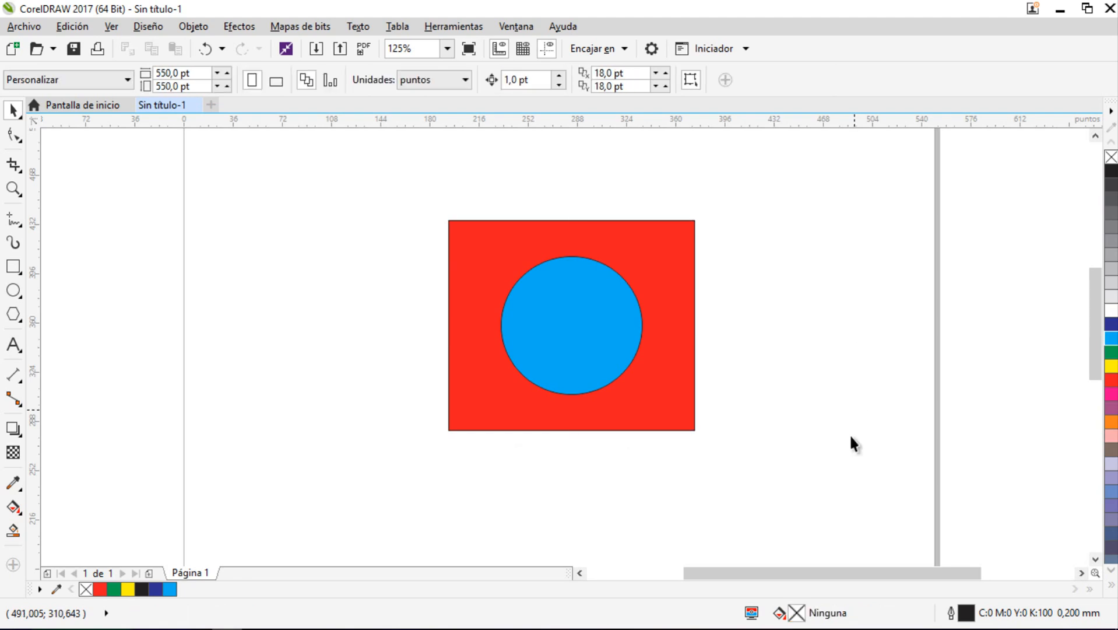
Open the red rectangle's PowerClip contents for editing, finish the editing and deselect the rectangle.
click(668, 312)
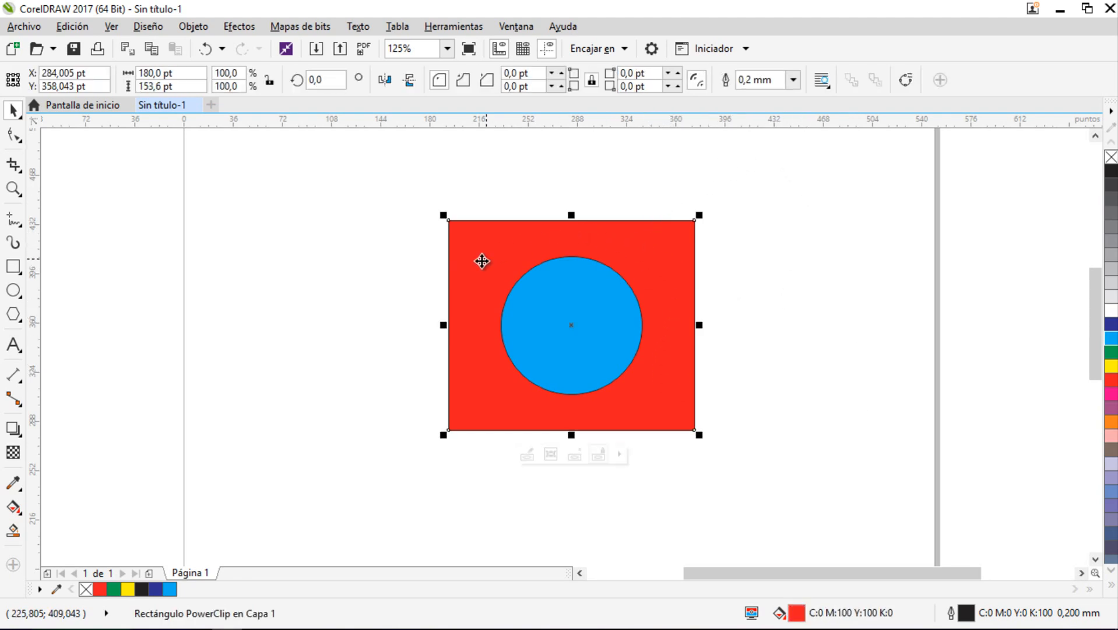
double_click(647, 400)
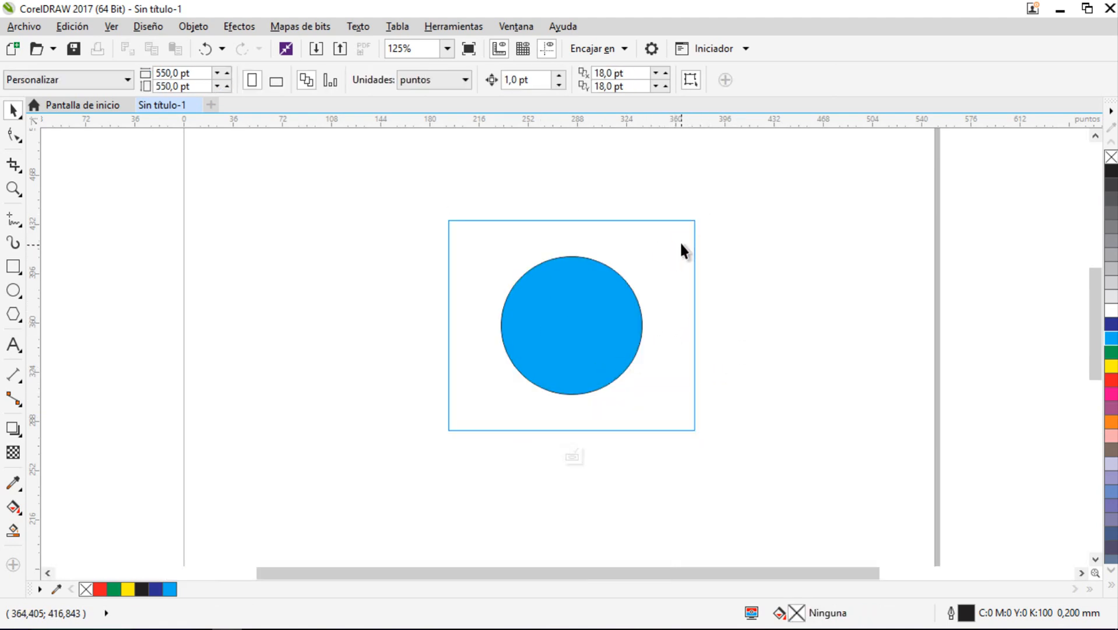
click(572, 455)
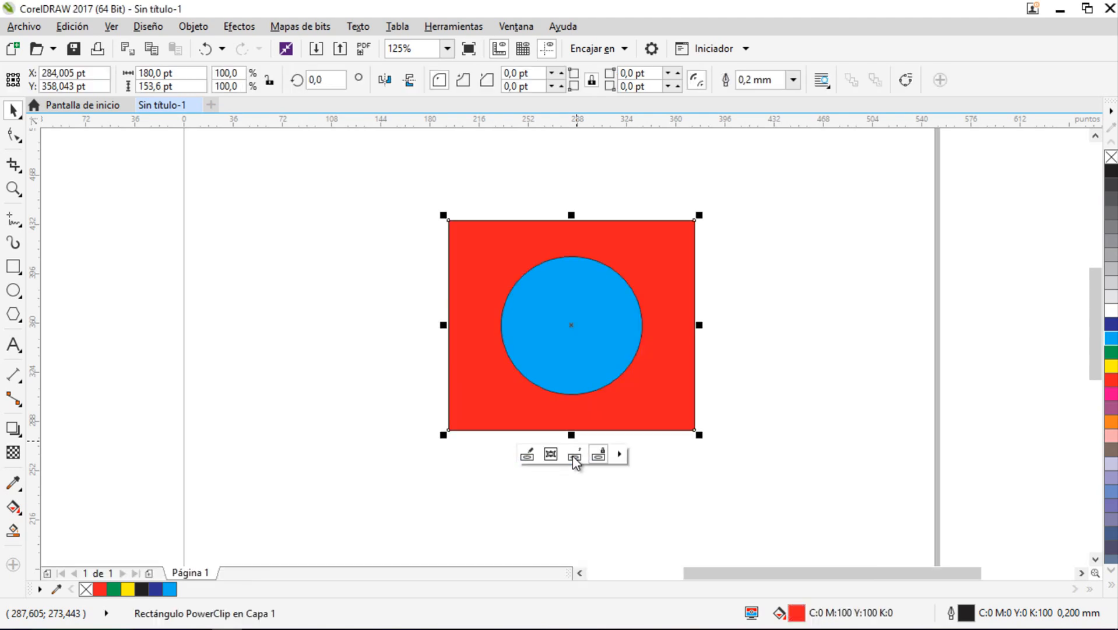
key(Escape)
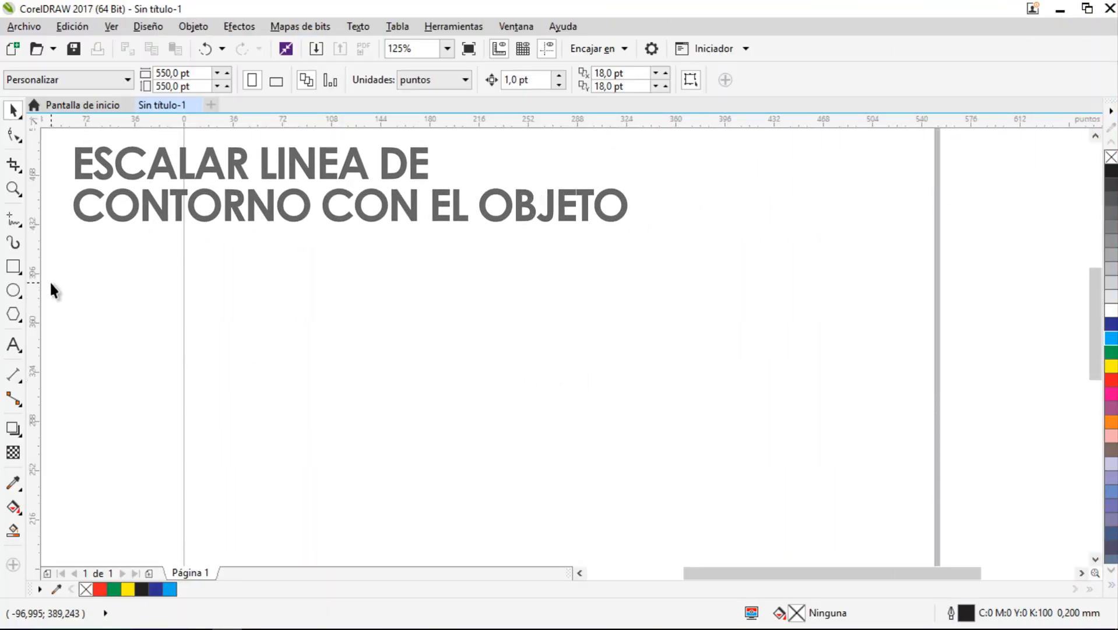
Create the artistic text "a", enlarge it to about 103 by 117 pt and move it up and to the right.
click(14, 345)
click(427, 314)
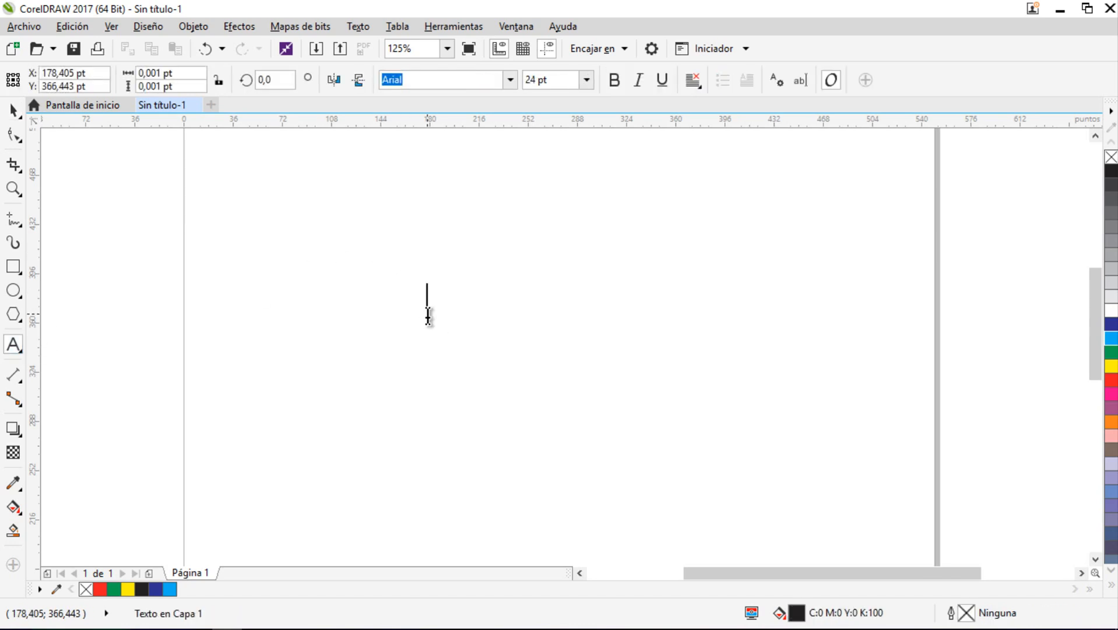
text(a)
click(22, 114)
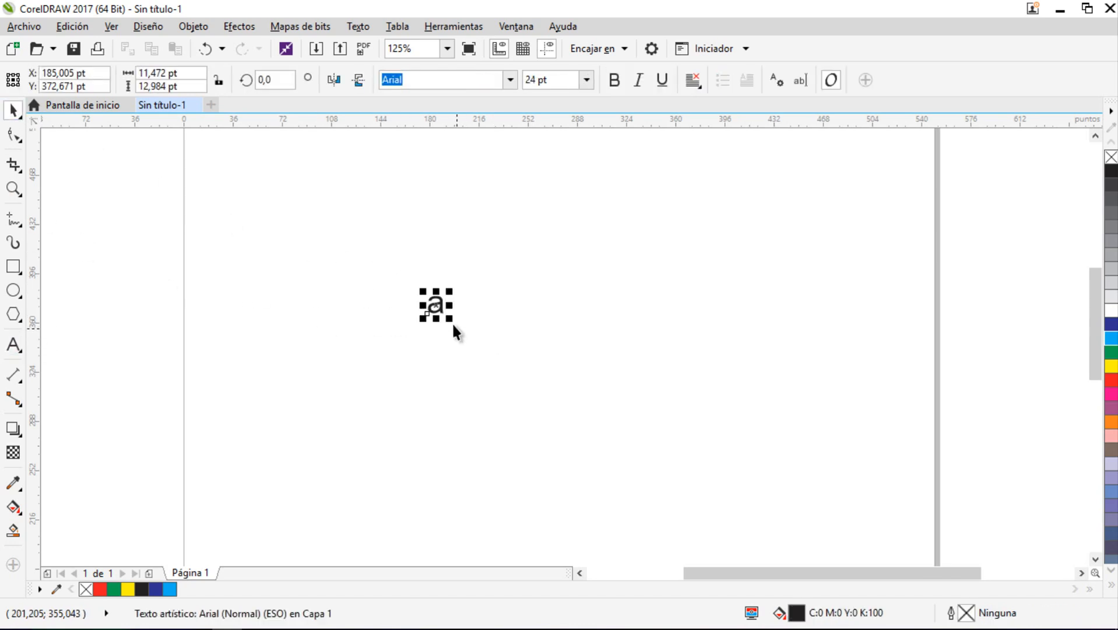
drag(453, 320, 575, 460)
drag(550, 370, 621, 301)
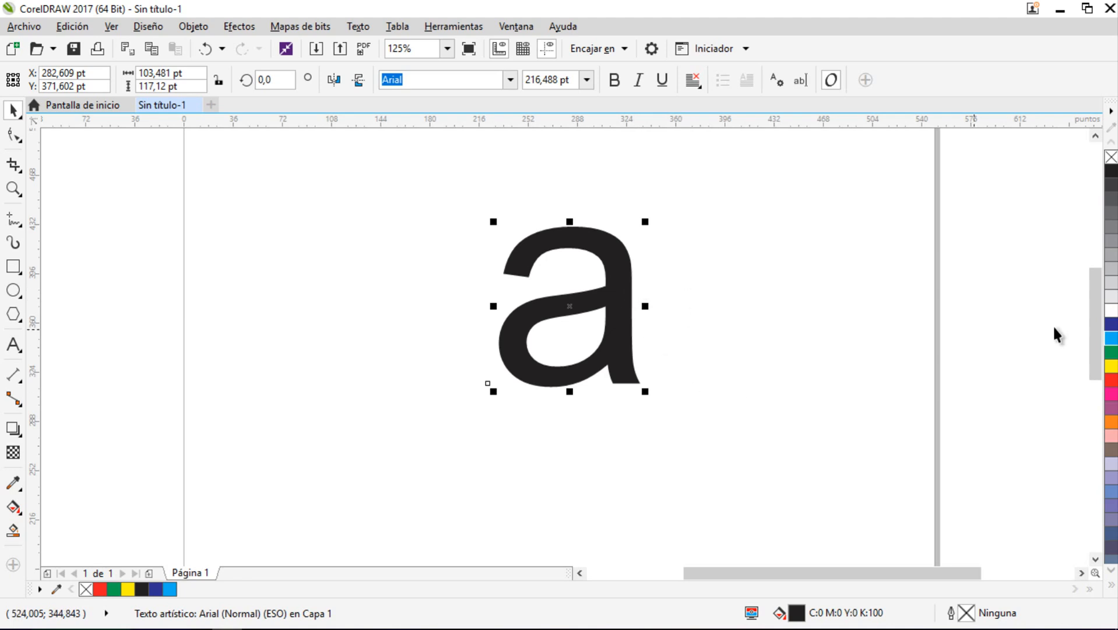
Fill the letter "a" with red and give it a black outline.
click(1112, 379)
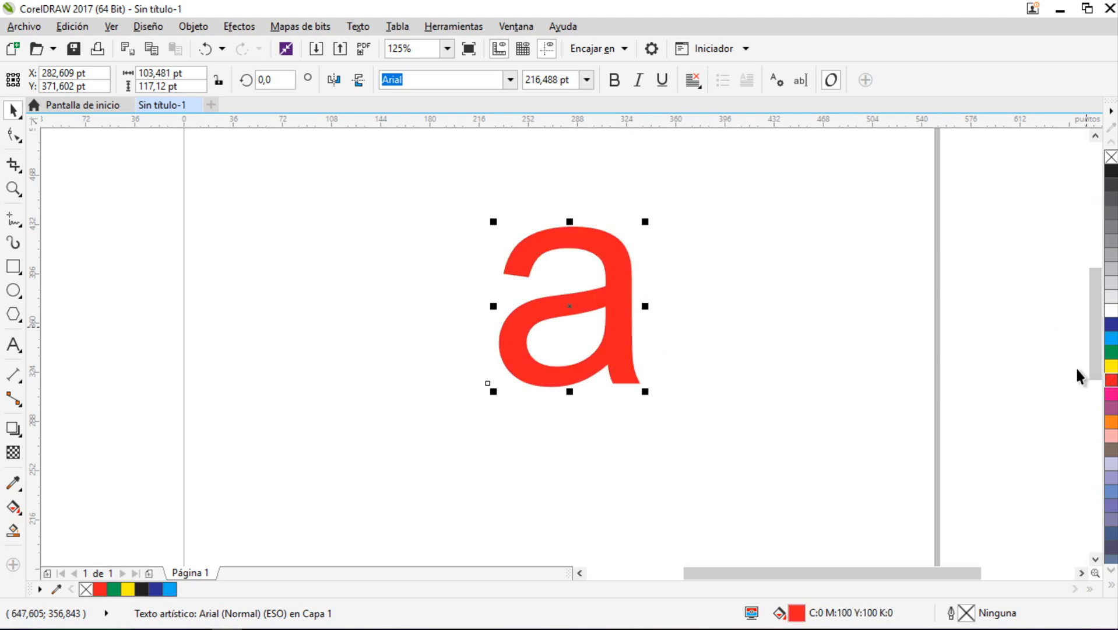
right_click(1111, 170)
click(725, 232)
click(627, 253)
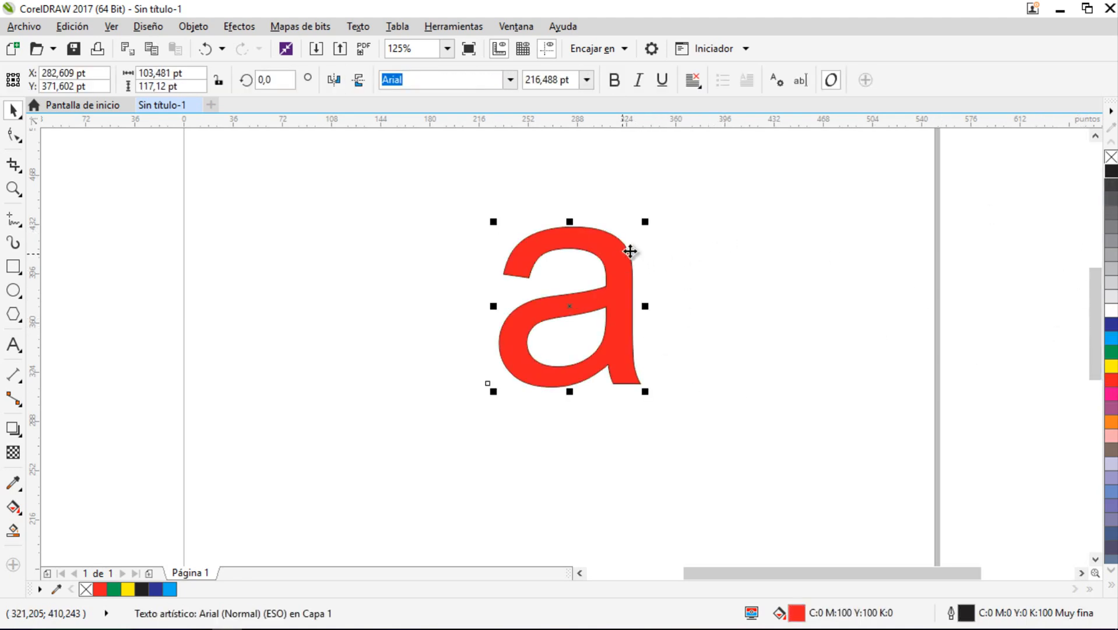
Shrink the letter "a" to about 15 by 17 pt and inspect its outline up close.
drag(650, 226, 525, 360)
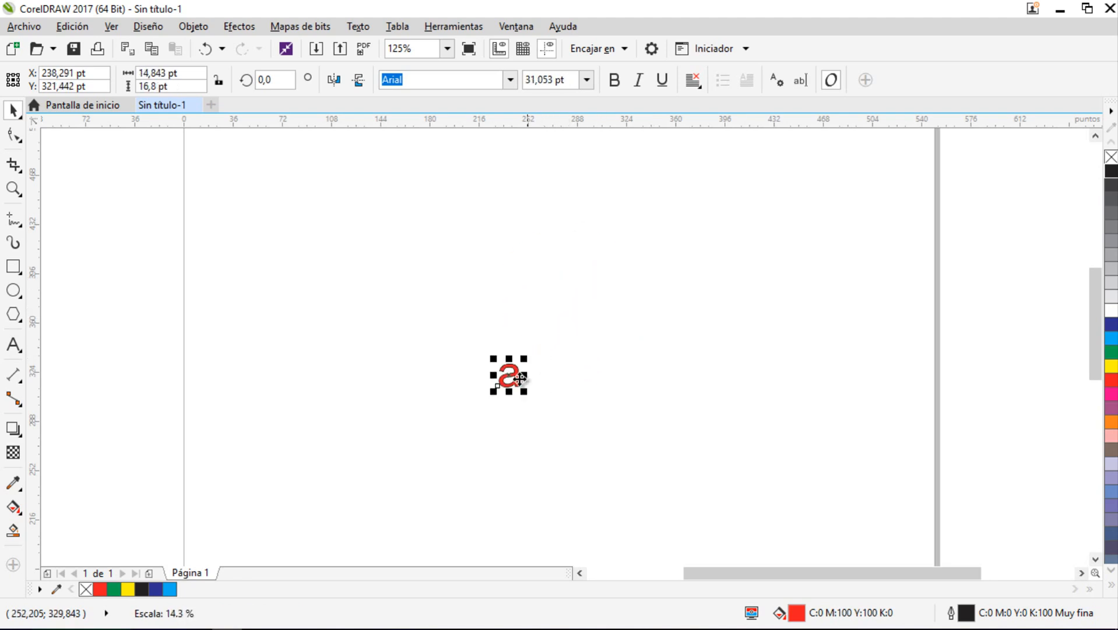
scroll(518, 376, up, 6)
drag(543, 291, 629, 342)
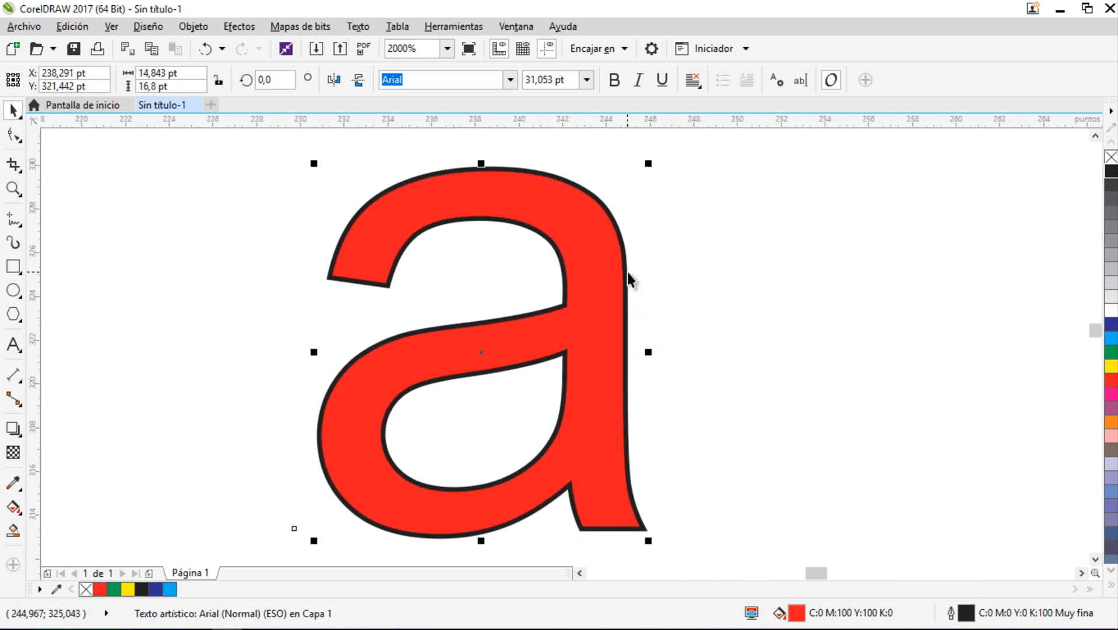
Shrink the letter "a" further to about 3.3 by 3.7 pt and deselect it.
drag(586, 183, 616, 224)
drag(681, 205, 567, 337)
drag(599, 379, 737, 301)
drag(661, 365, 726, 306)
drag(769, 193, 634, 351)
click(648, 380)
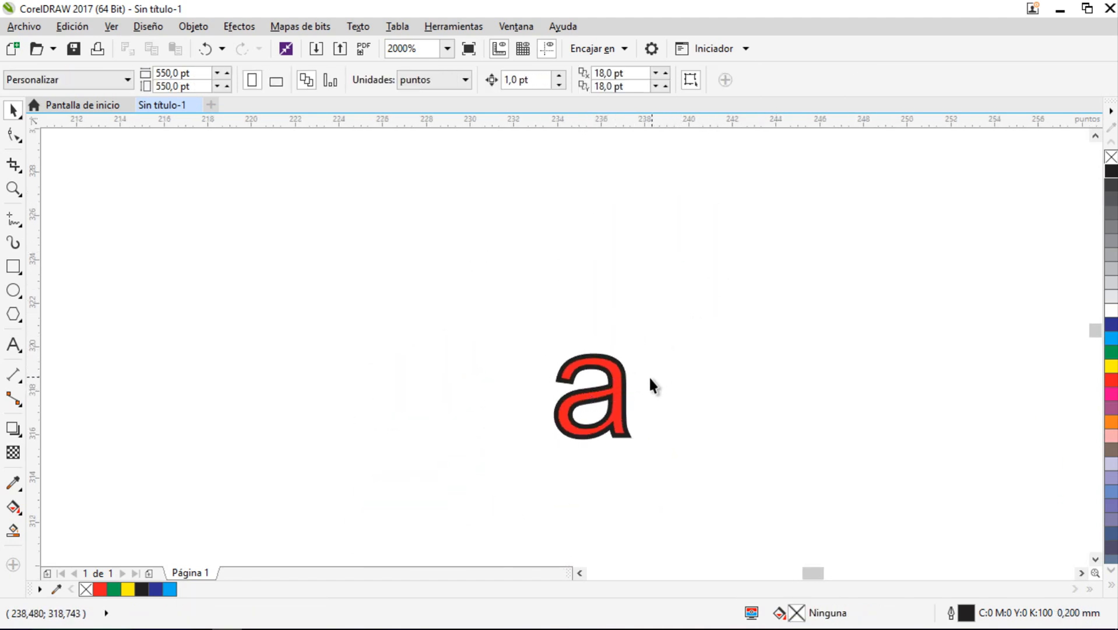
Enlarge the small letter "a" to about 194 by 219 pt and move it up and to the left.
scroll(649, 380, down, 4)
click(640, 381)
scroll(640, 381, down, 2)
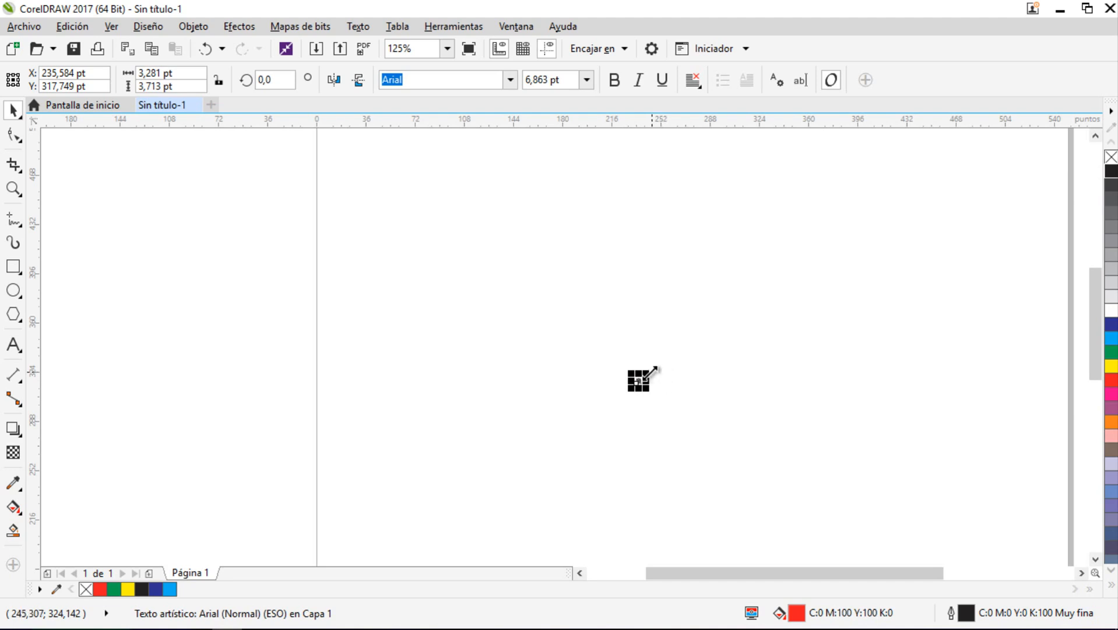
drag(650, 373, 909, 199)
drag(773, 316, 663, 315)
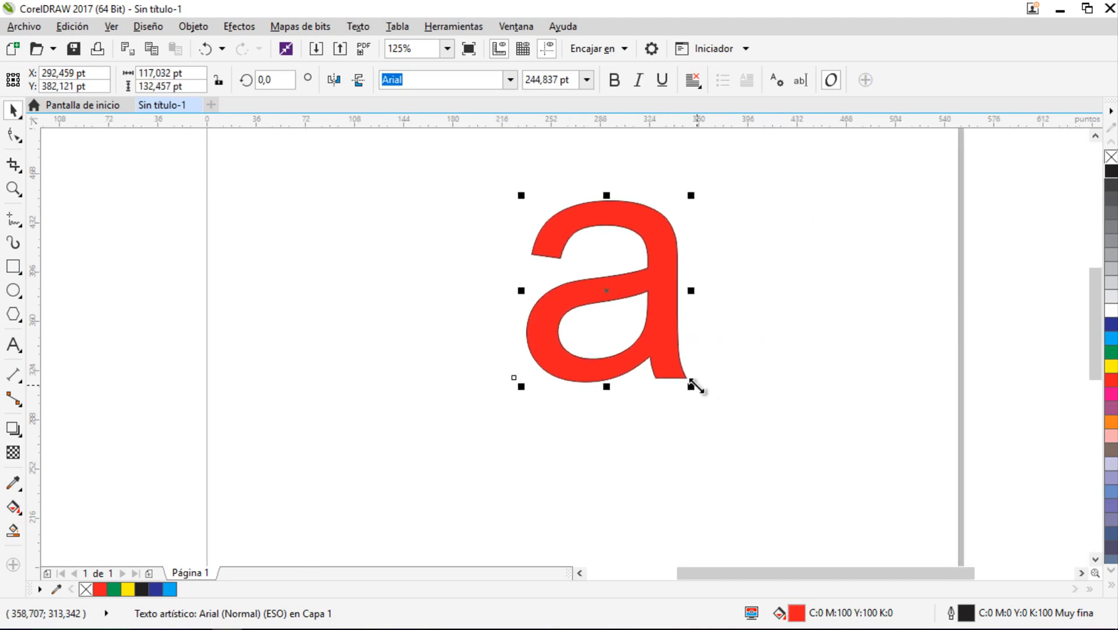
drag(692, 384, 836, 404)
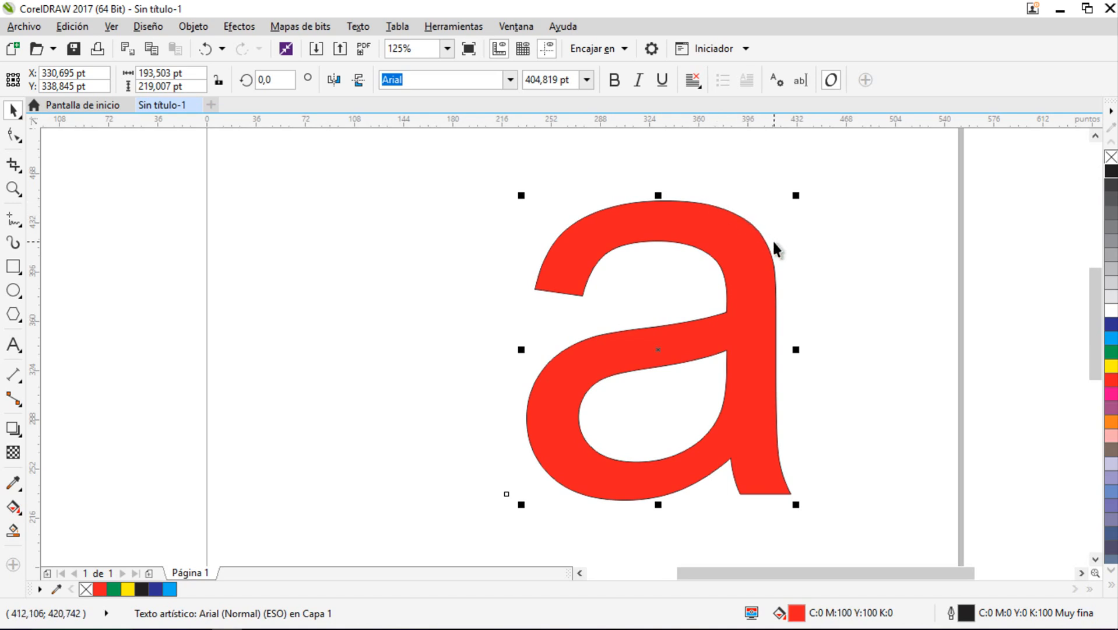
drag(758, 292, 722, 282)
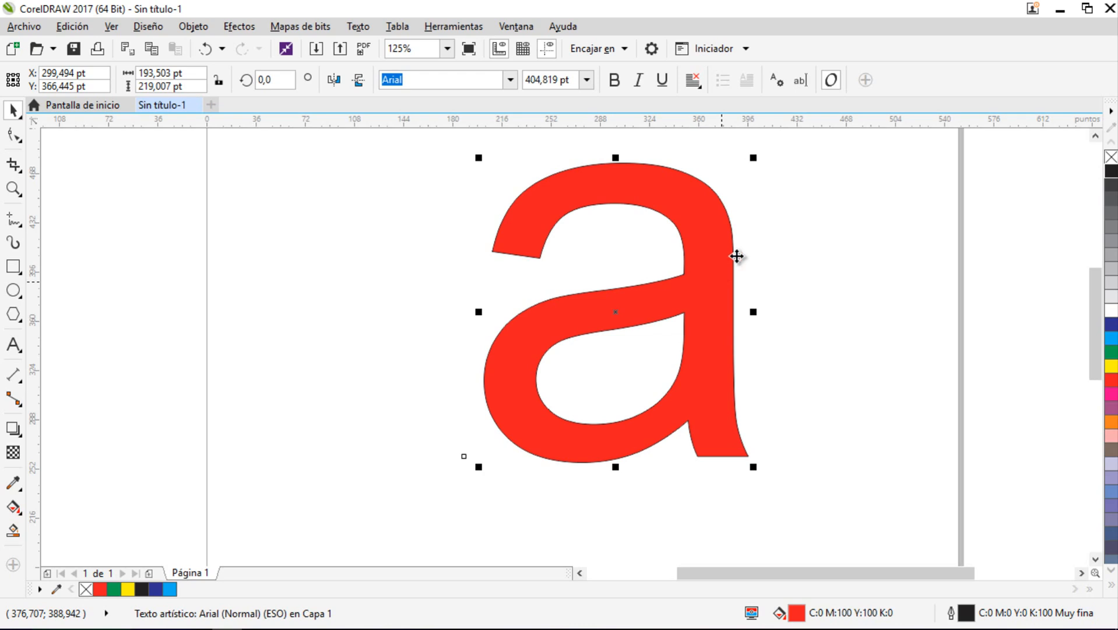
Shrink the letter "a" in stages to about 29 by 33 pt and bring it fully into view.
drag(754, 158, 609, 363)
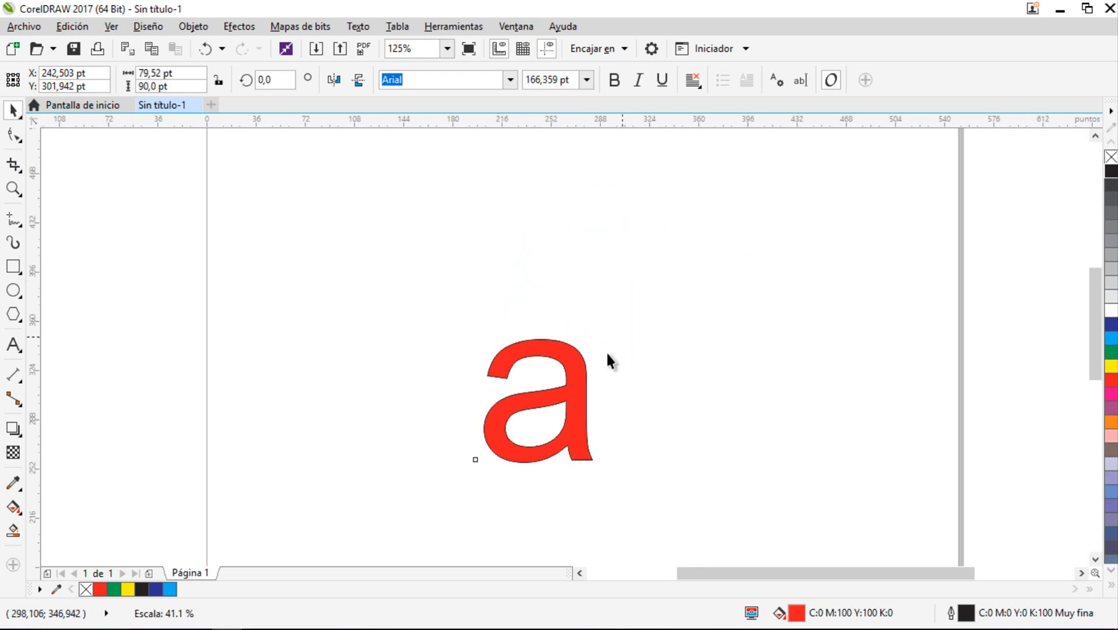
drag(733, 242, 584, 319)
scroll(652, 351, up, 1)
scroll(592, 292, up, 1)
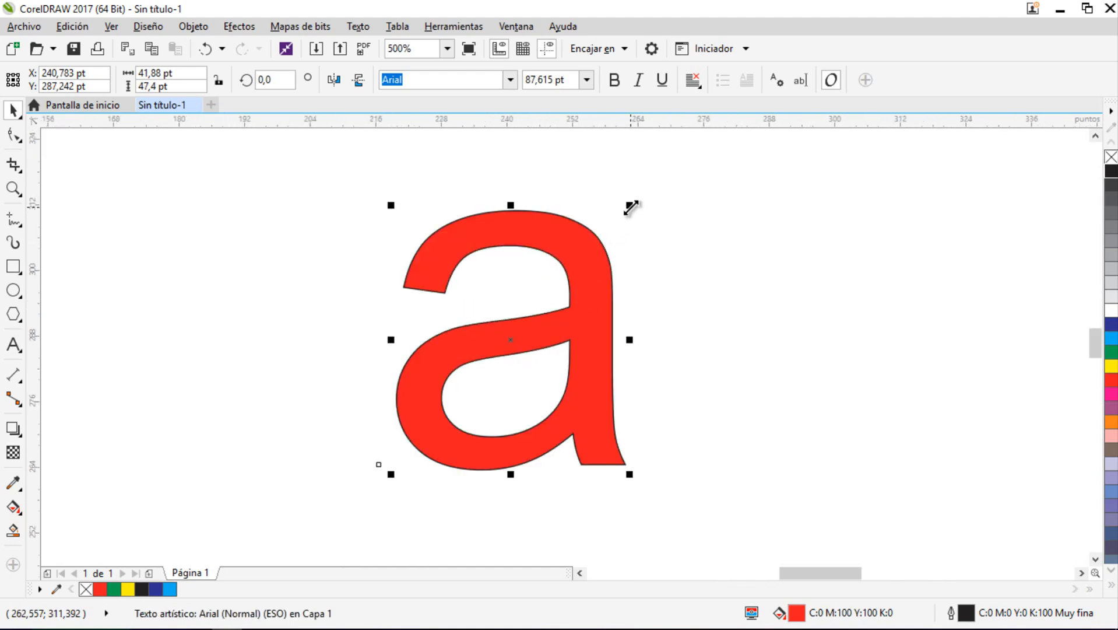
drag(630, 206, 584, 291)
drag(516, 318, 624, 284)
scroll(625, 283, up, 1)
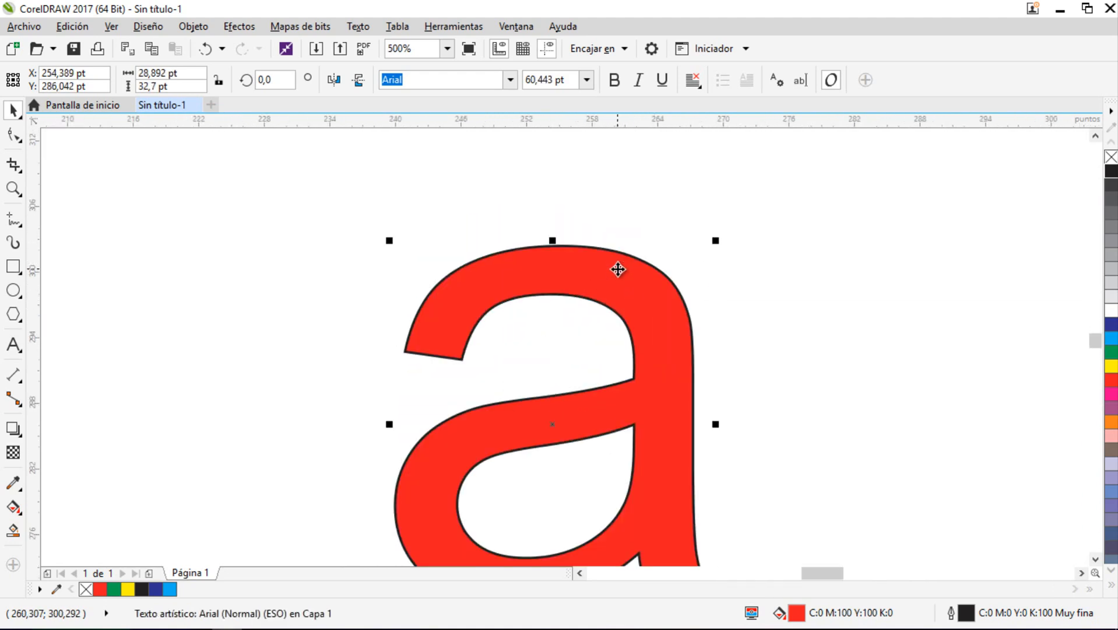
drag(844, 455, 864, 368)
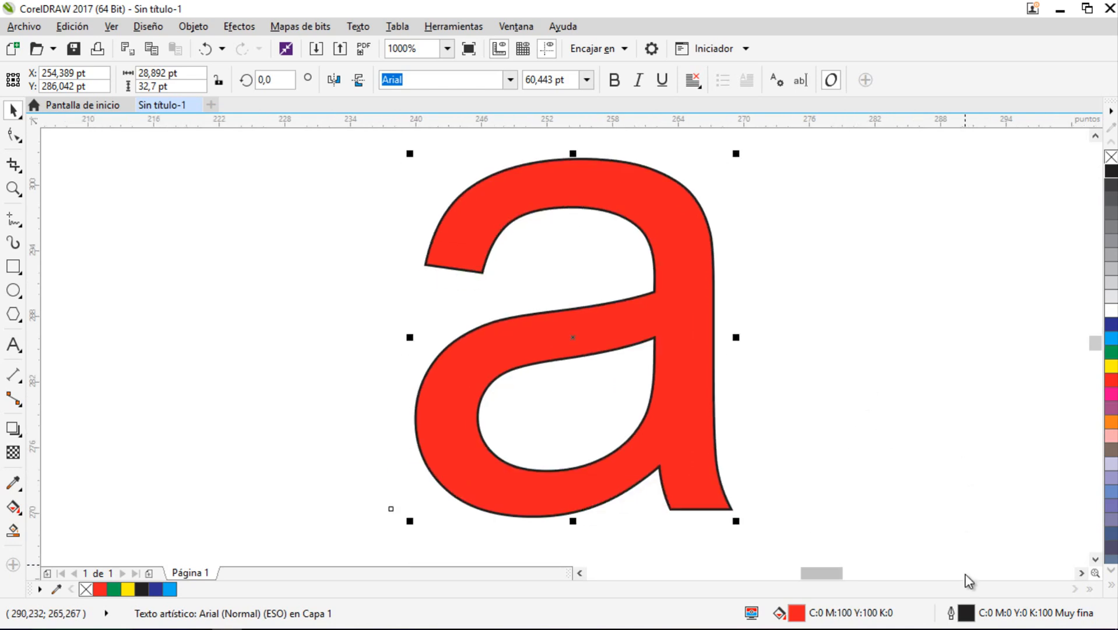
Enable scaling with the object (Aplicar escala con objeto) in the outline settings of the letter "a".
double_click(952, 613)
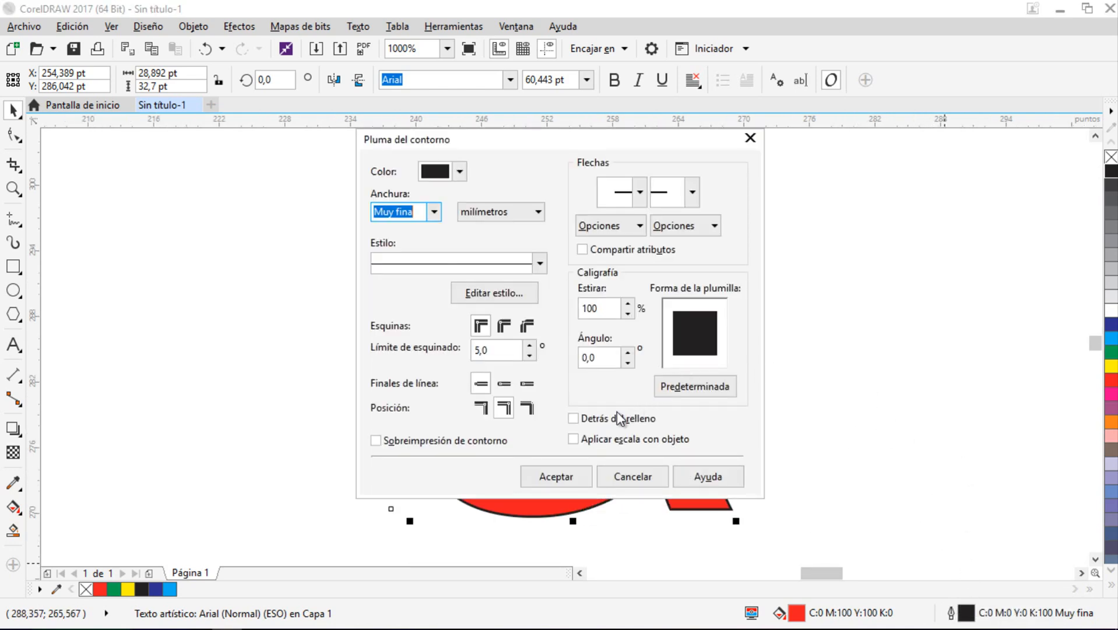
click(573, 439)
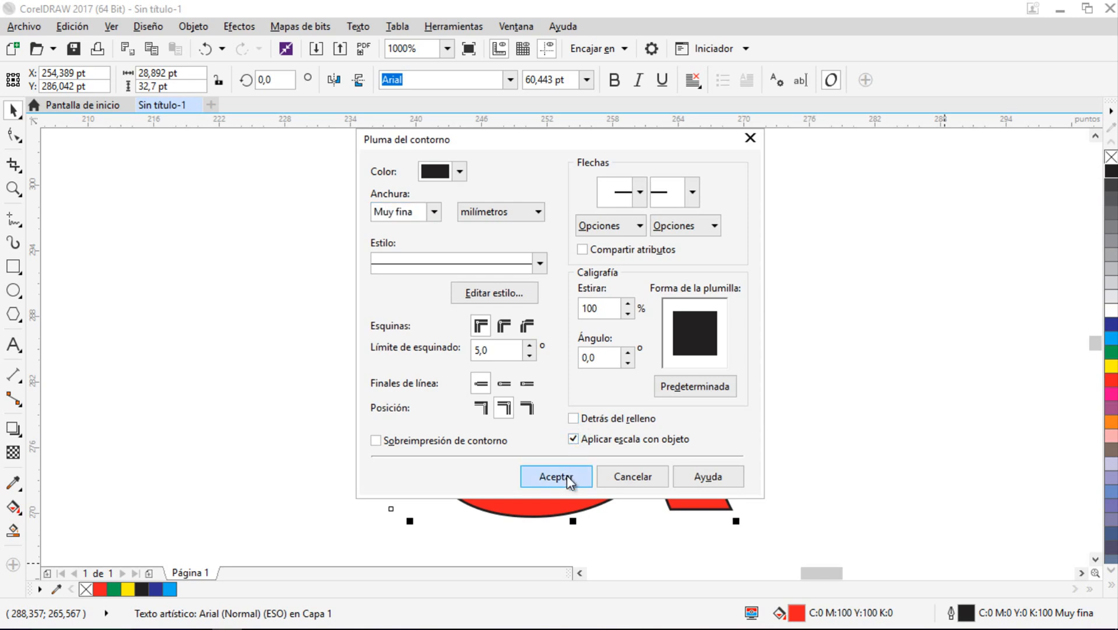
click(569, 481)
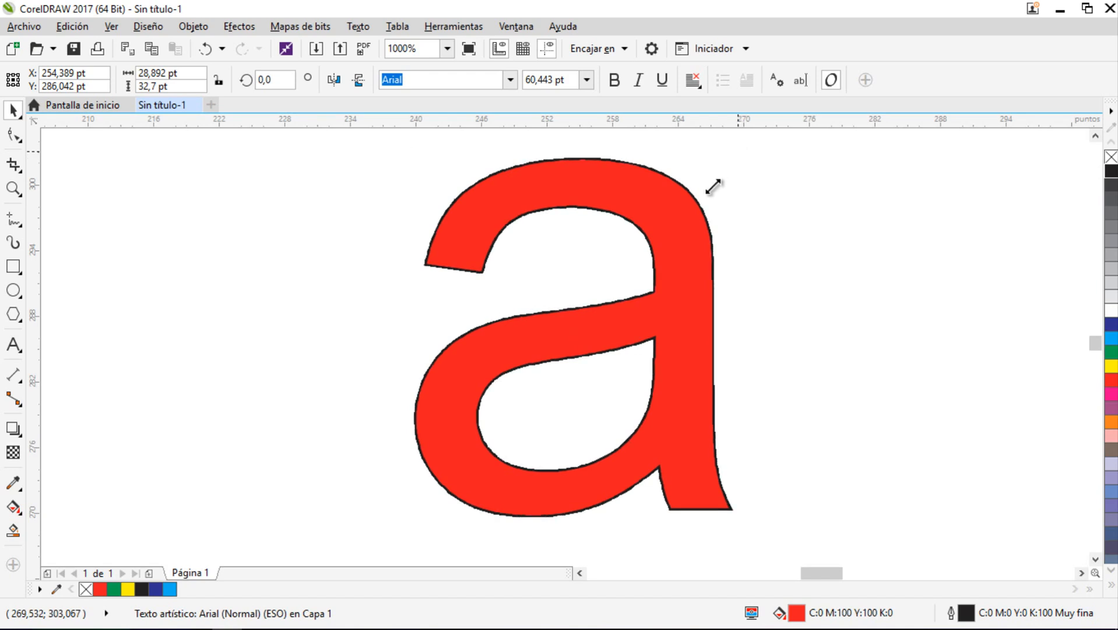
Shrink the letter "a" to about 7.5 by 8.5 pt and inspect its outline at different magnifications.
drag(712, 187, 507, 414)
scroll(612, 379, up, 9)
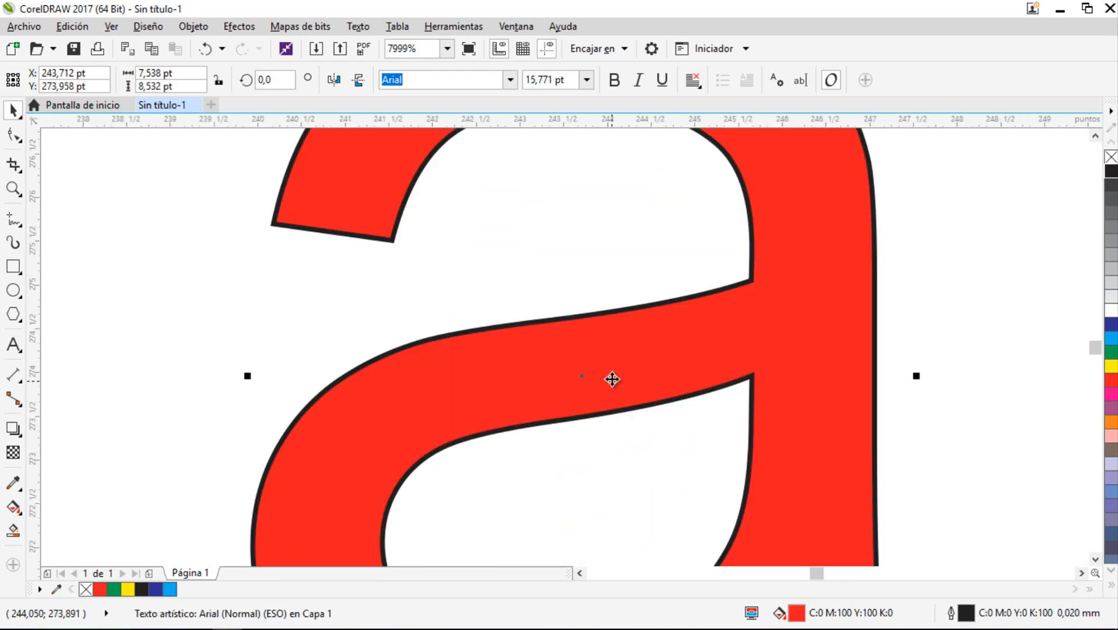
scroll(612, 379, down, 12)
scroll(671, 343, up, 6)
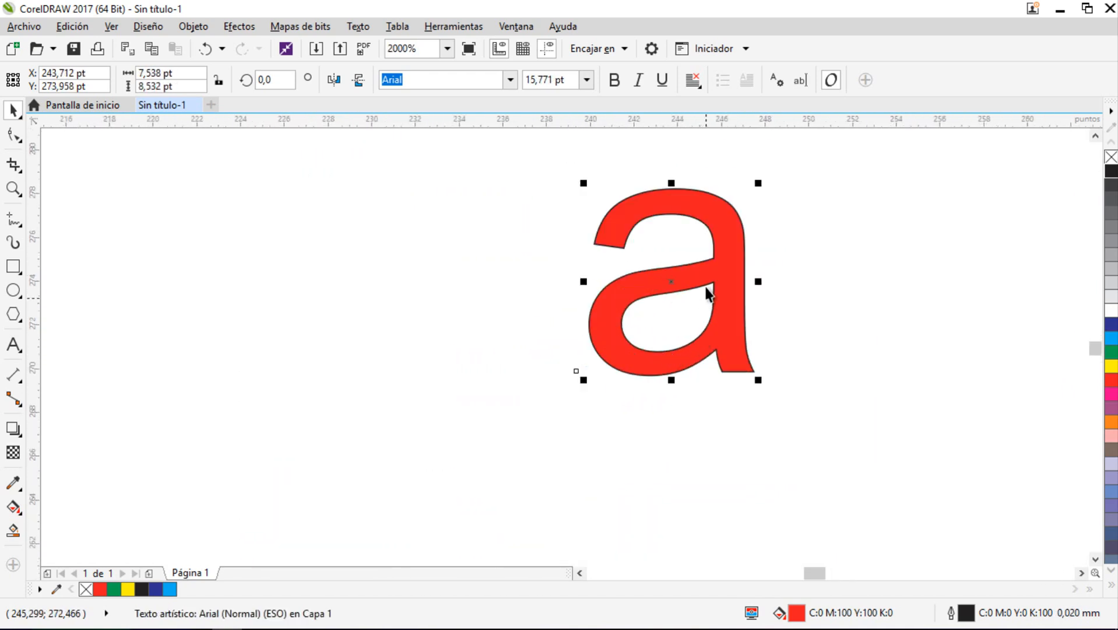
scroll(707, 293, up, 6)
scroll(741, 259, down, 15)
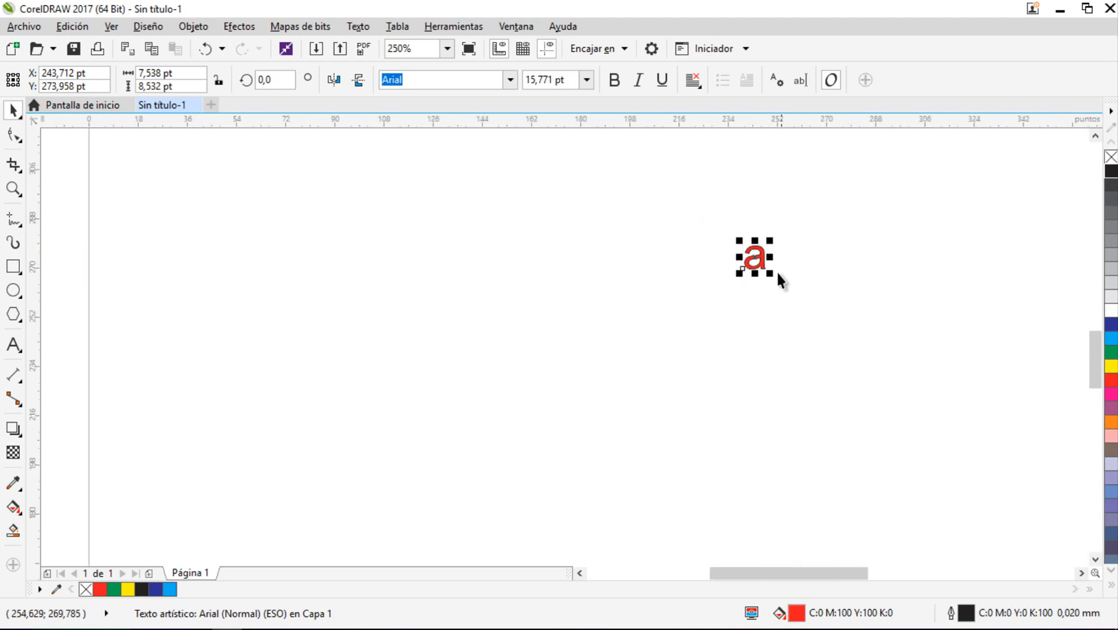
Enlarge the letter "a" to about 102 by 115 pt and deselect it.
drag(739, 274, 407, 465)
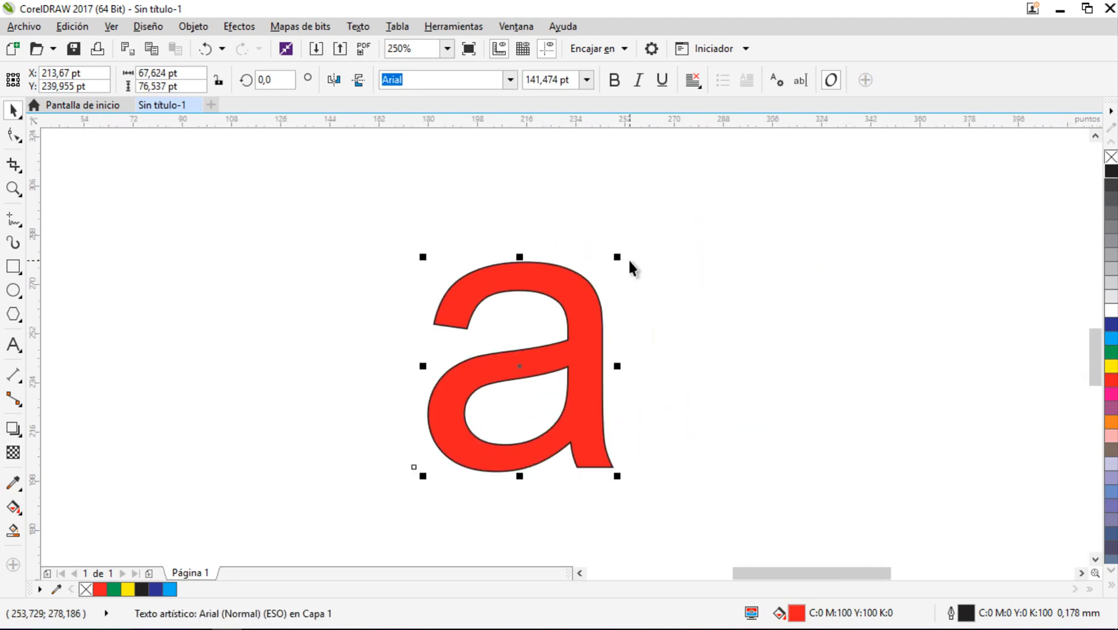
drag(617, 256, 686, 217)
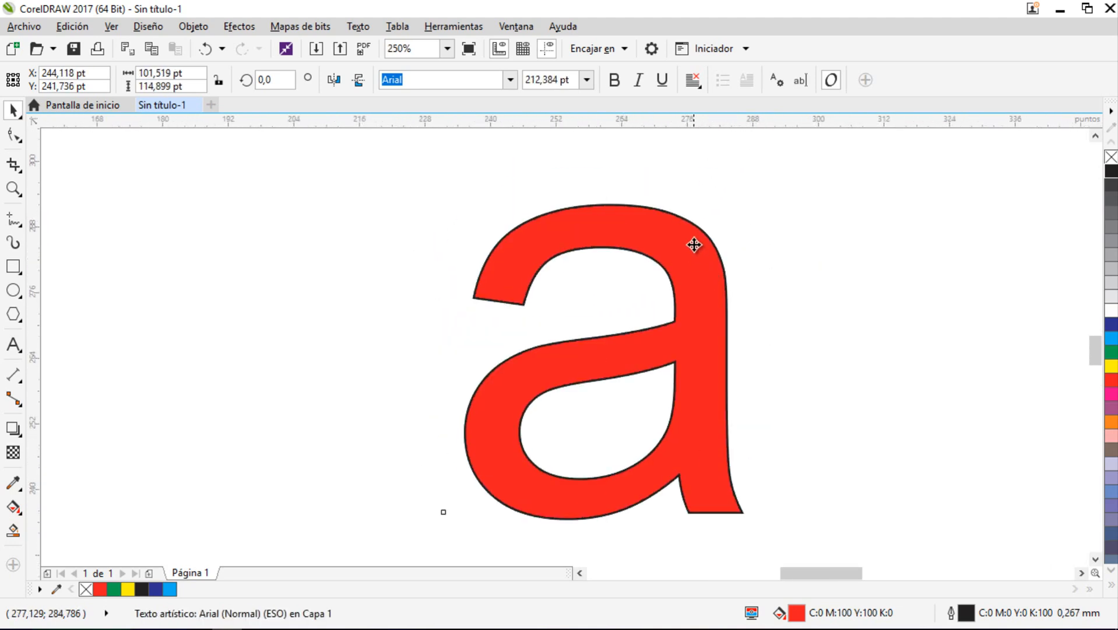
click(746, 175)
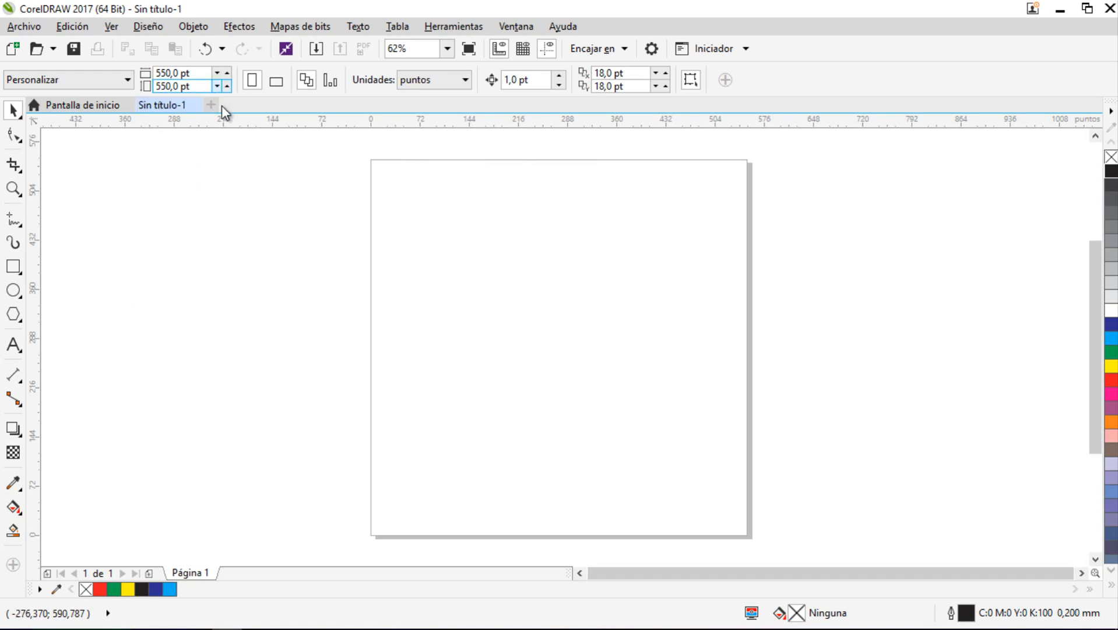
Change the document units from points to centimetres.
click(207, 73)
click(172, 85)
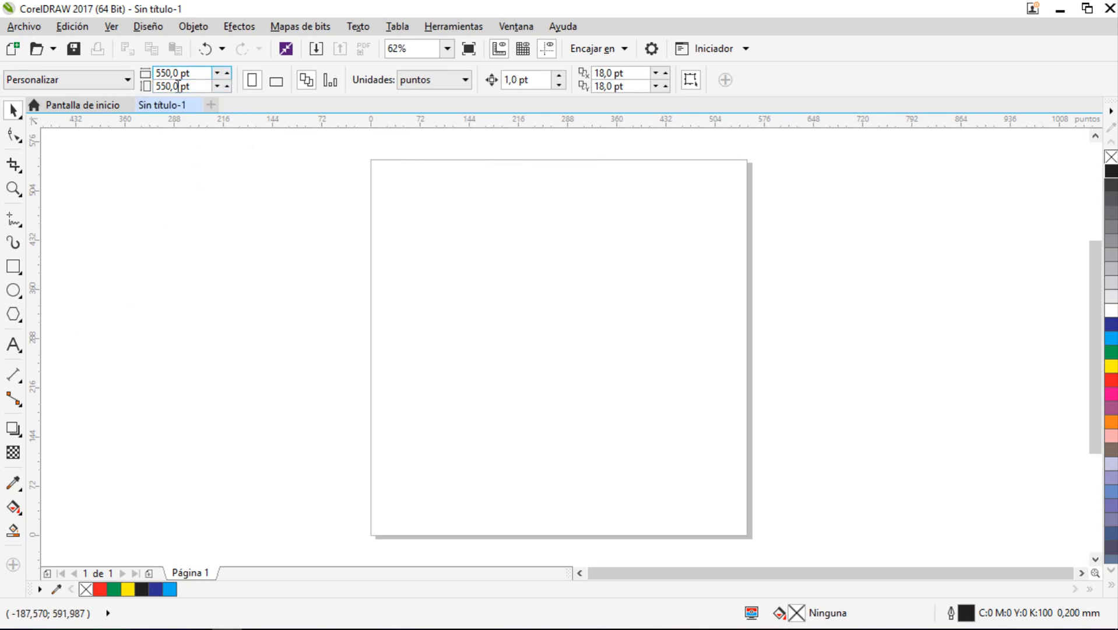
click(443, 82)
click(438, 263)
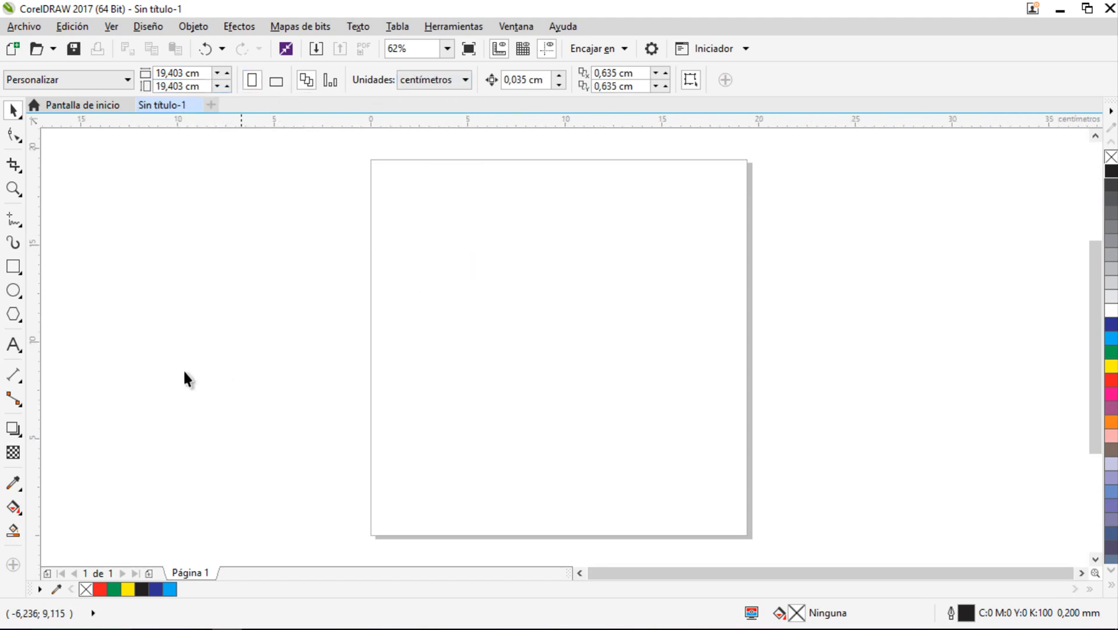
Draw a rectangle about 15.8 by 7.5 cm in the middle of the page, shift it slightly right and deselect it.
click(13, 266)
drag(404, 263, 711, 404)
click(12, 110)
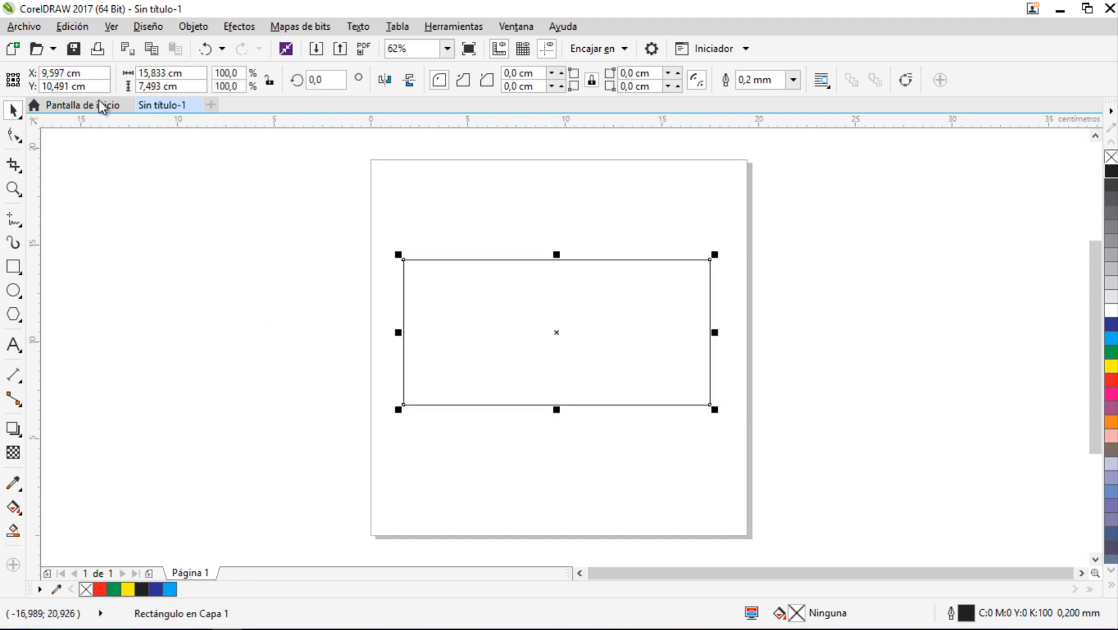
drag(557, 333, 568, 335)
click(573, 214)
Widen the rectangle by adding +22 to its width value in centimetres, and open its height for editing.
click(582, 325)
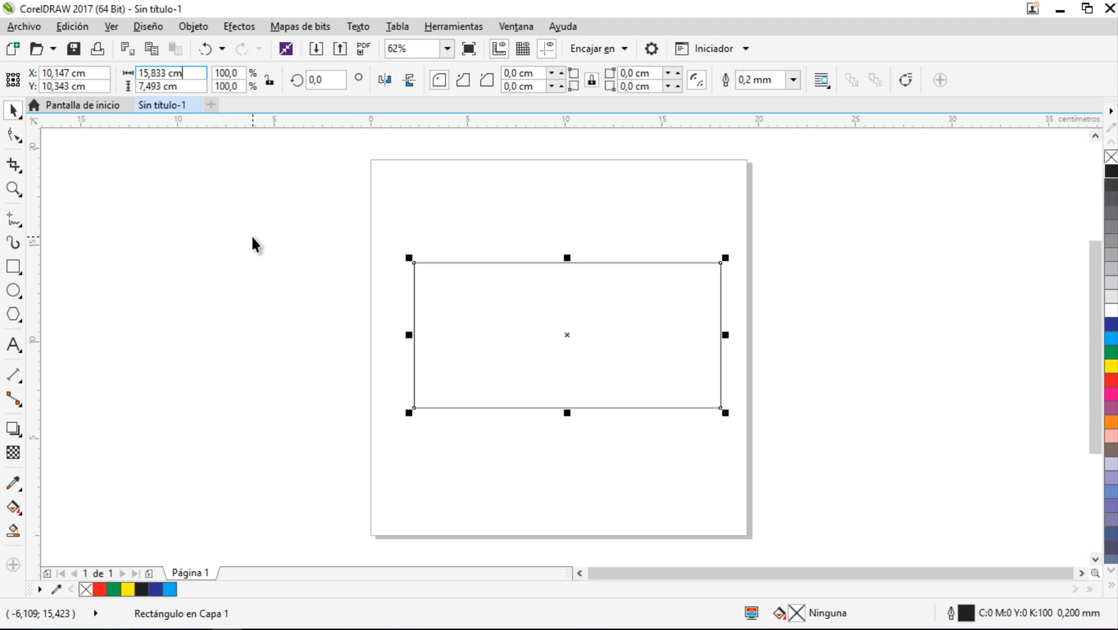
text(+22)
key(Return)
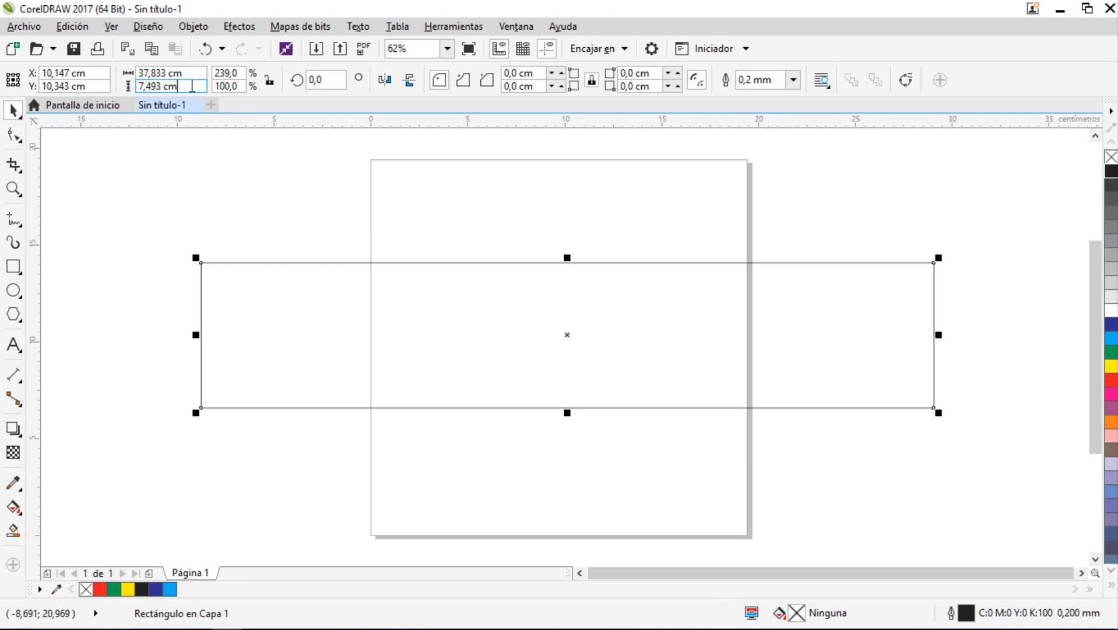
click(145, 86)
key(Return)
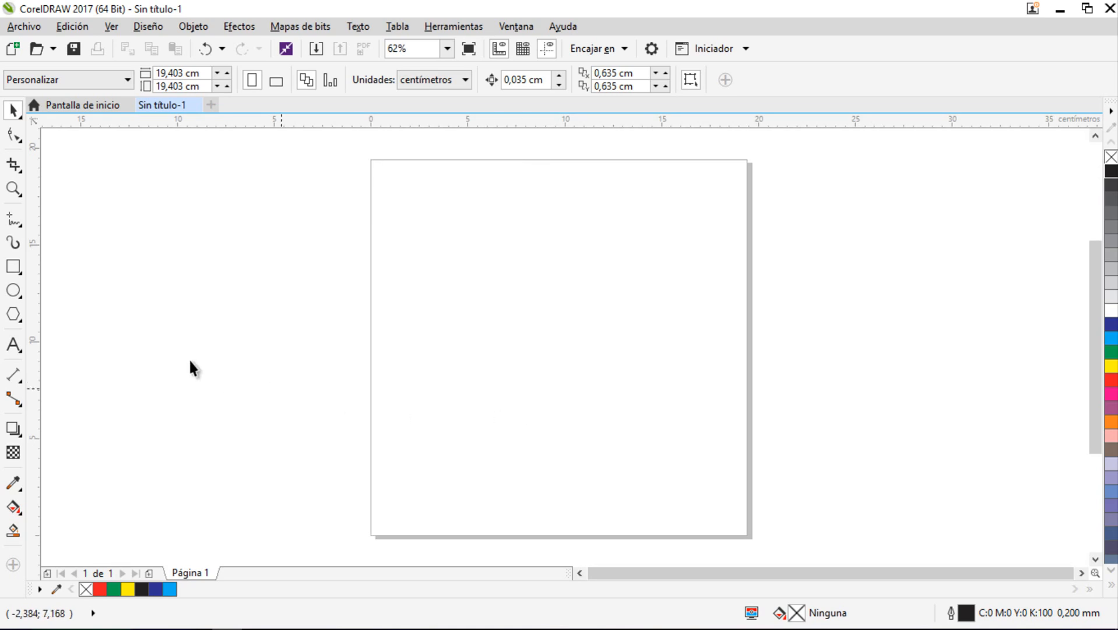
Create a two-line artistic text reading "valor" and "artimaña" in the upper part of the page.
click(14, 344)
click(452, 276)
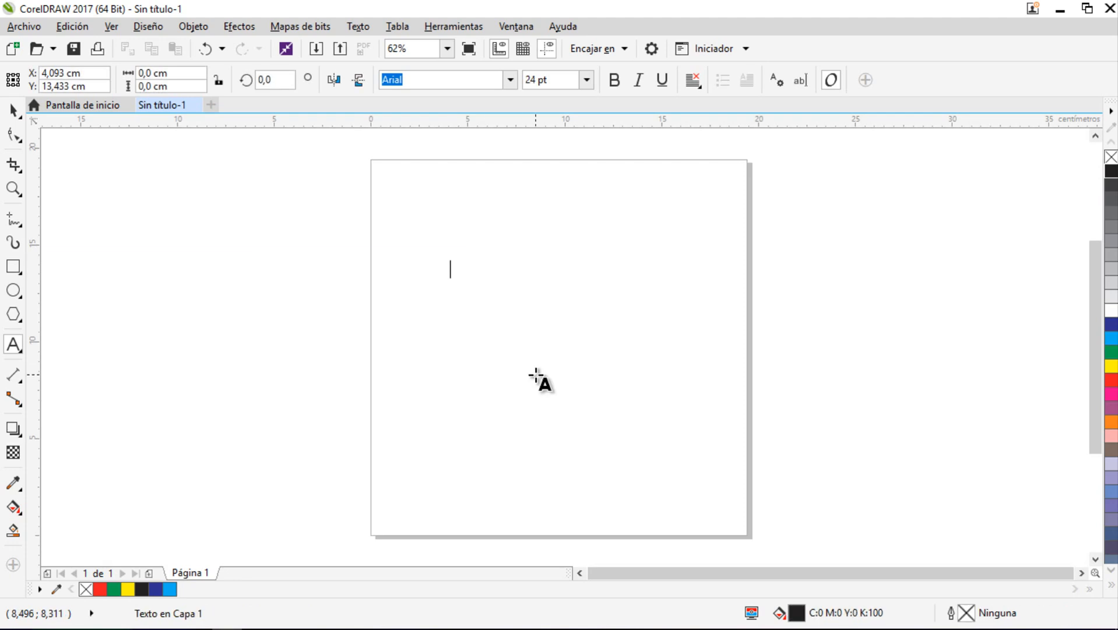
text(valor)
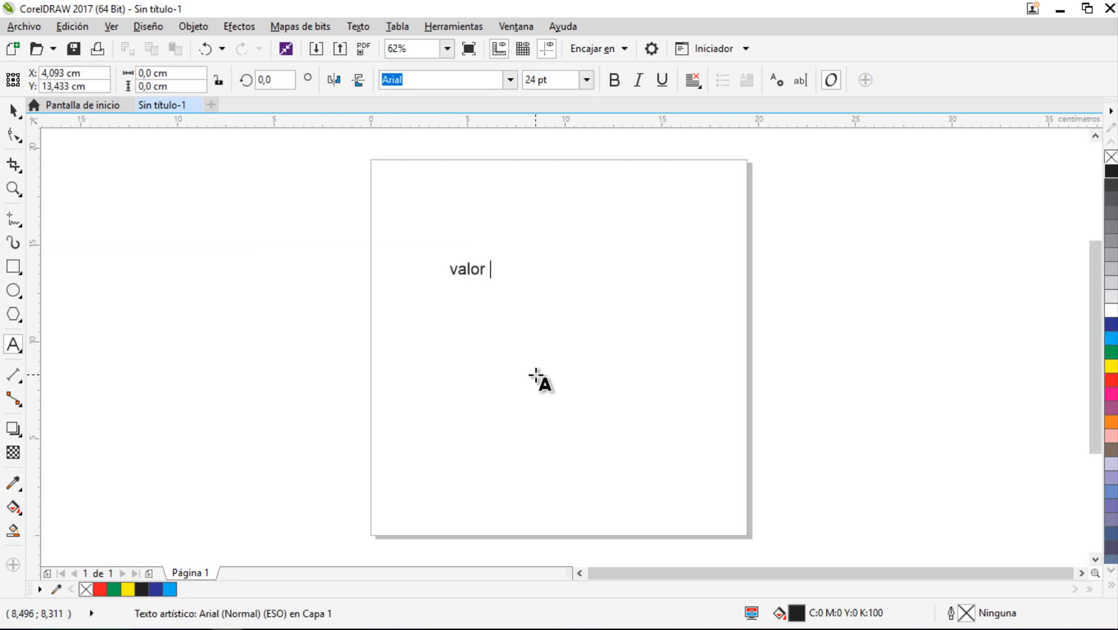
key(Return)
text(artimaña)
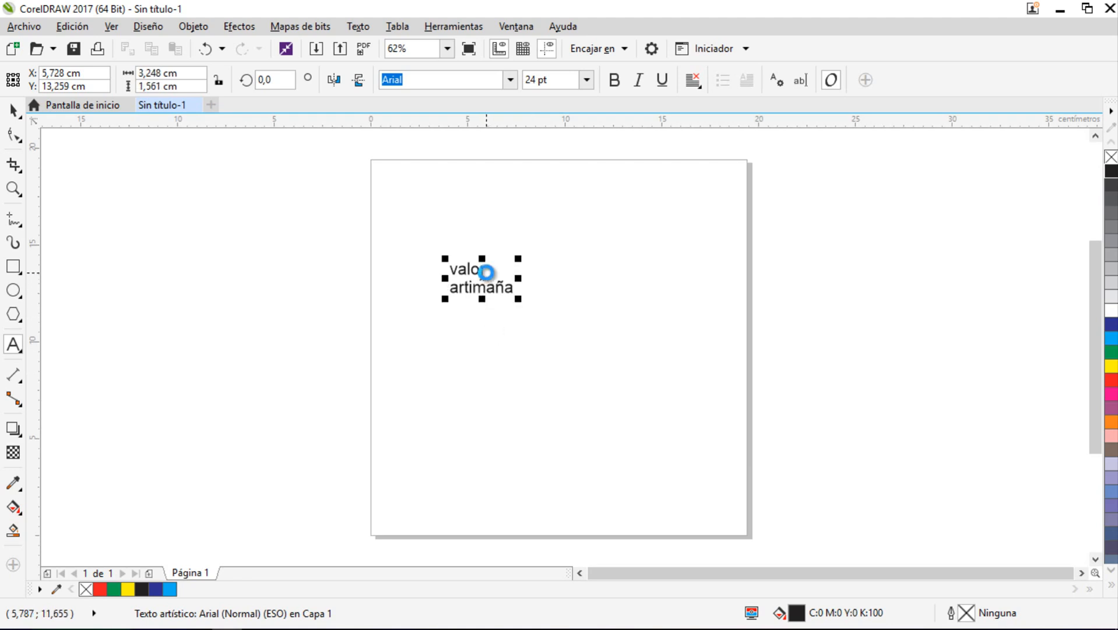
scroll(487, 270, up, 2)
scroll(487, 270, up, 2)
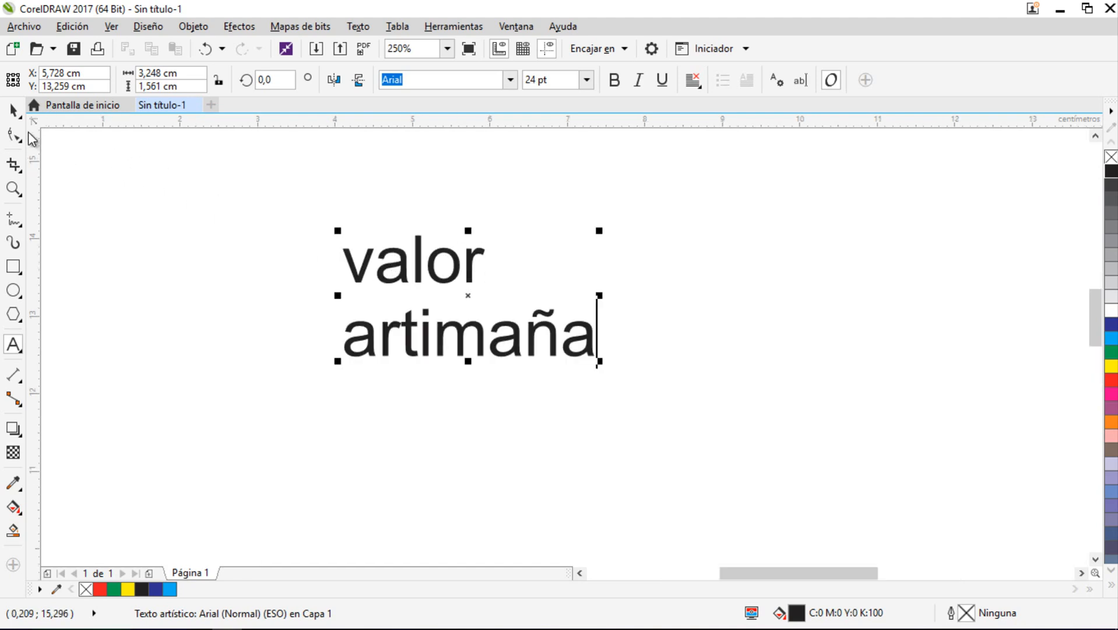
Move the two-line text down and to the right, to about X 6.36 cm, Y 12.91 cm.
click(12, 110)
click(475, 270)
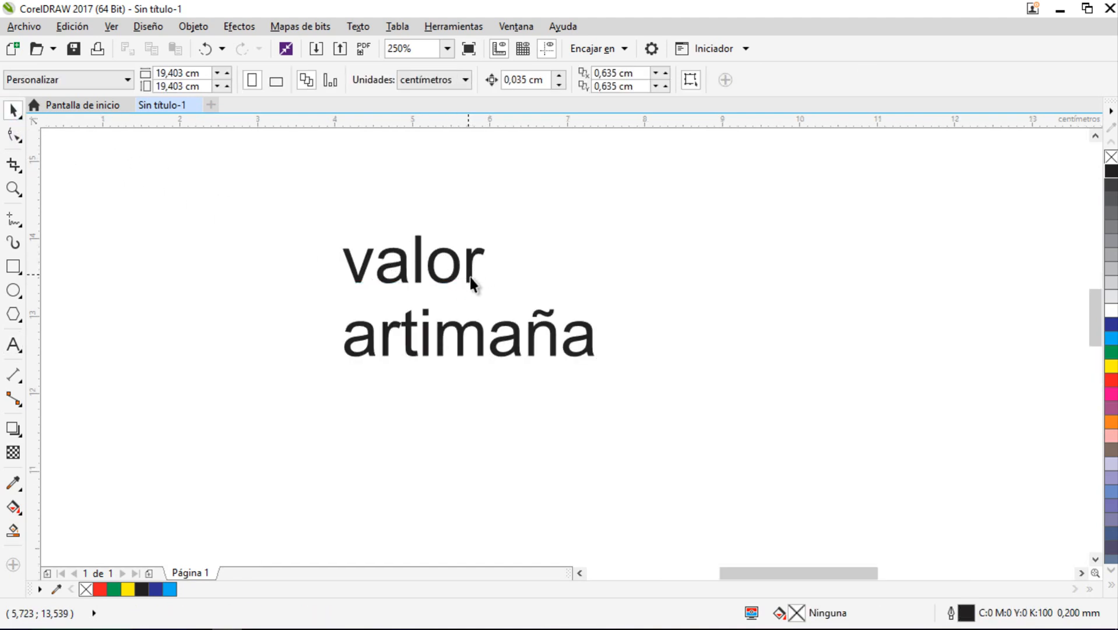
drag(470, 277, 517, 300)
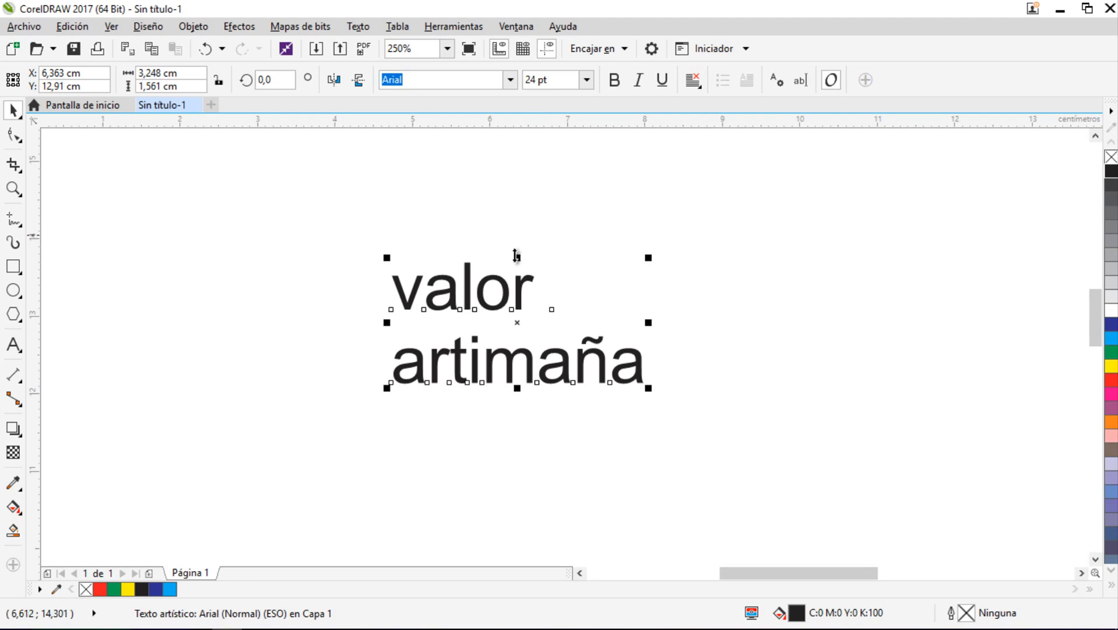
With the Shape tool, tighten the text's letter spacing slightly and reduce the line spacing between "valor" and "artimaña".
click(14, 136)
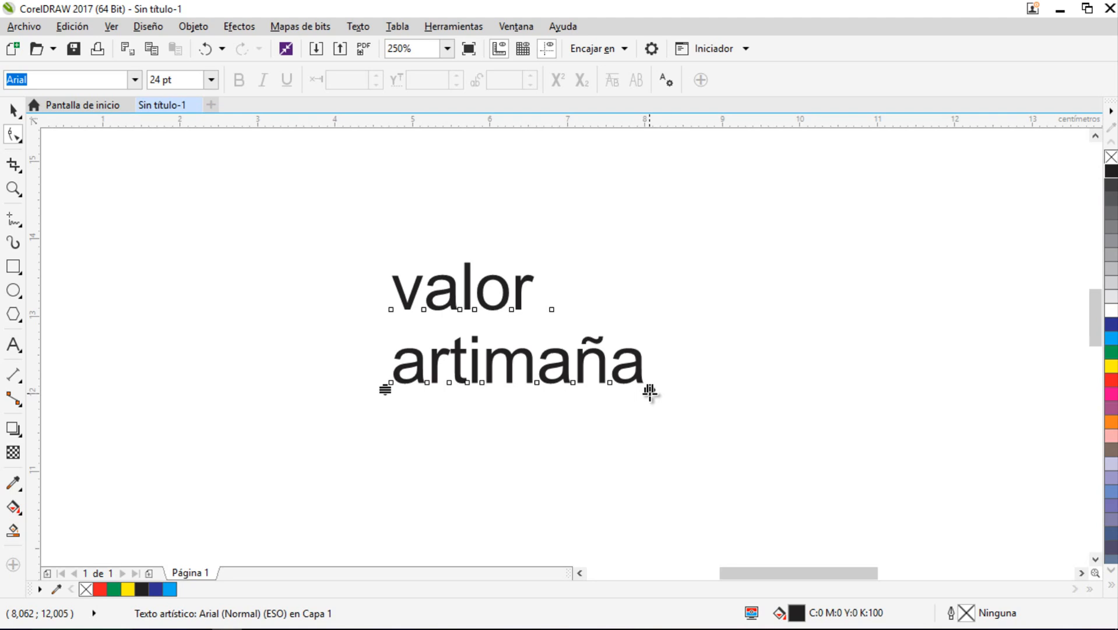
mouse_move(650, 392)
mouse_down()
mouse_move(553, 369)
mouse_move(788, 377)
mouse_move(618, 368)
mouse_move(647, 382)
mouse_up()
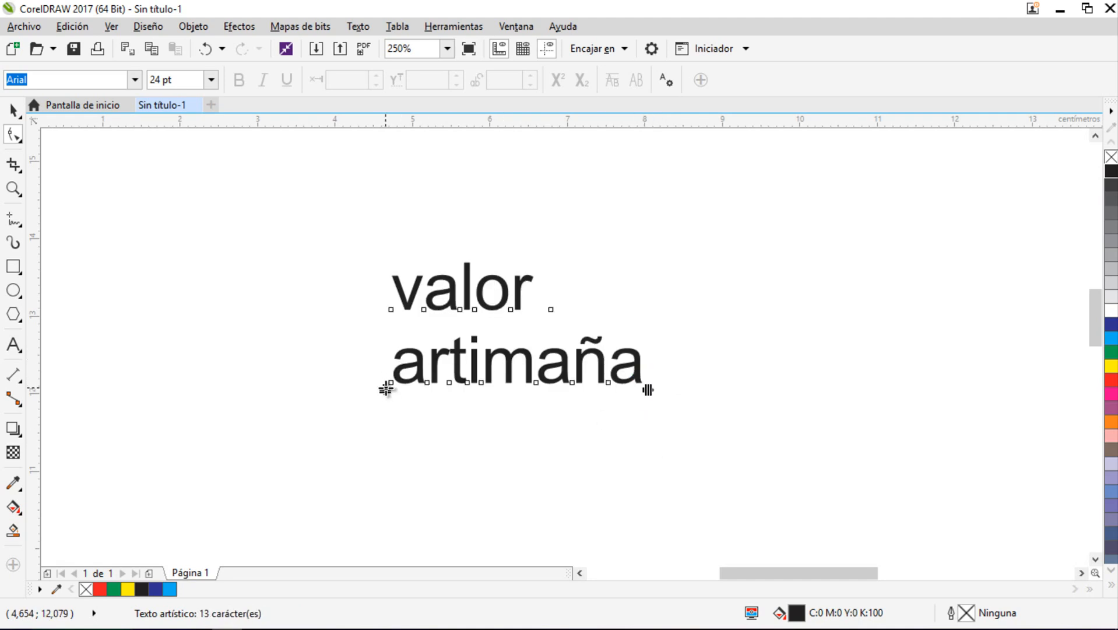
drag(386, 390, 391, 357)
scroll(465, 332, up, 1)
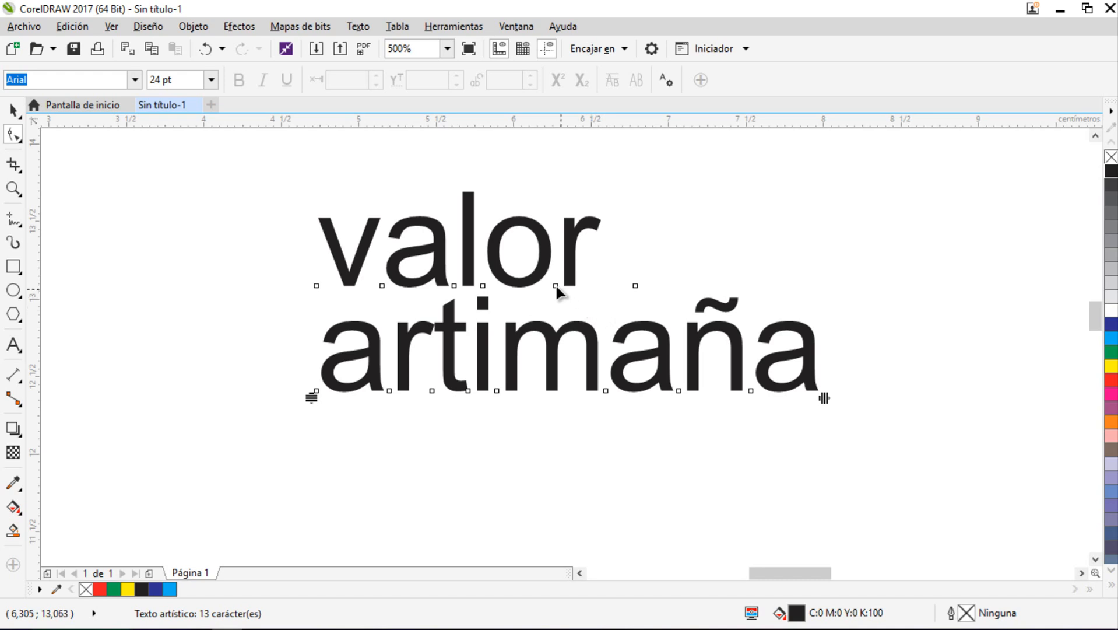
Reposition individual letters: raise the "r" and lower the "o" of "valor", and lower the "m" and "t" of "artimaña".
drag(556, 284, 659, 235)
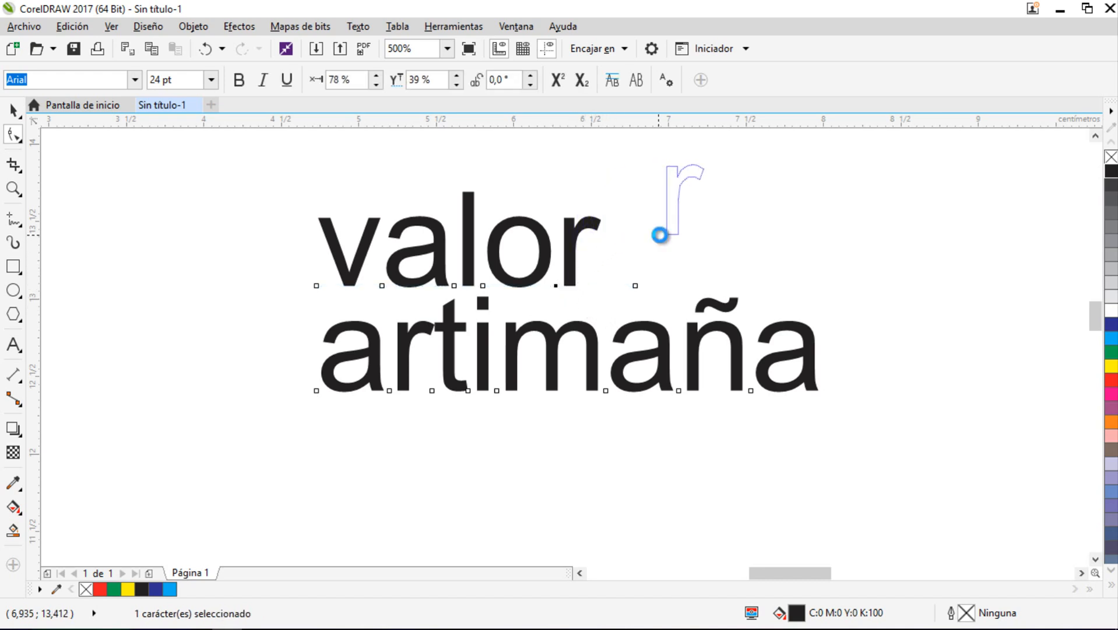
drag(483, 289, 515, 308)
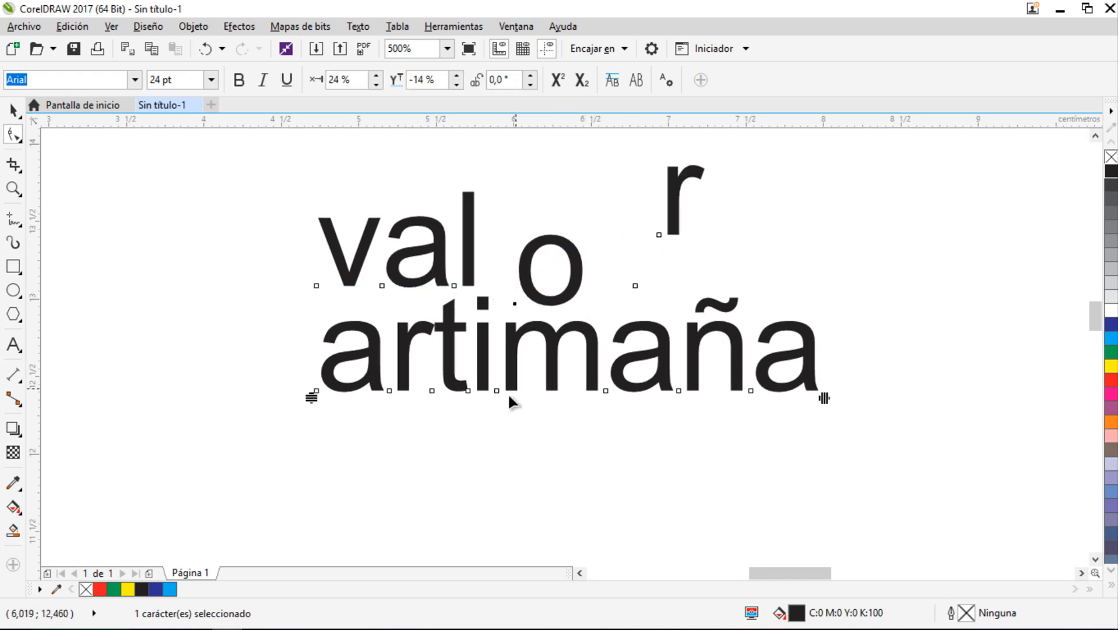
drag(496, 390, 512, 445)
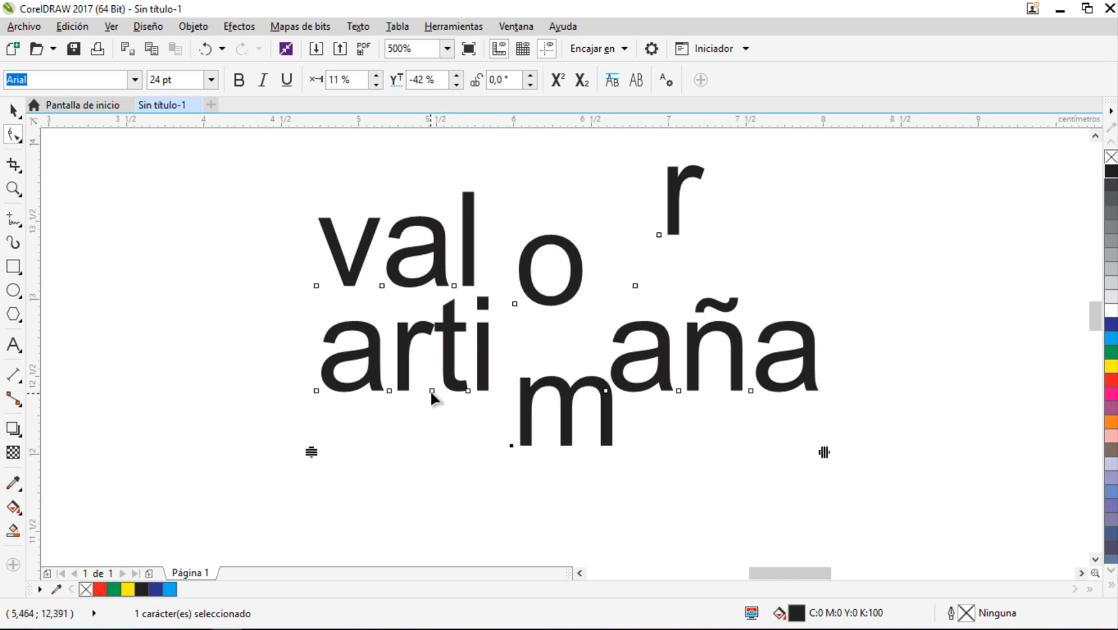
drag(432, 390, 408, 459)
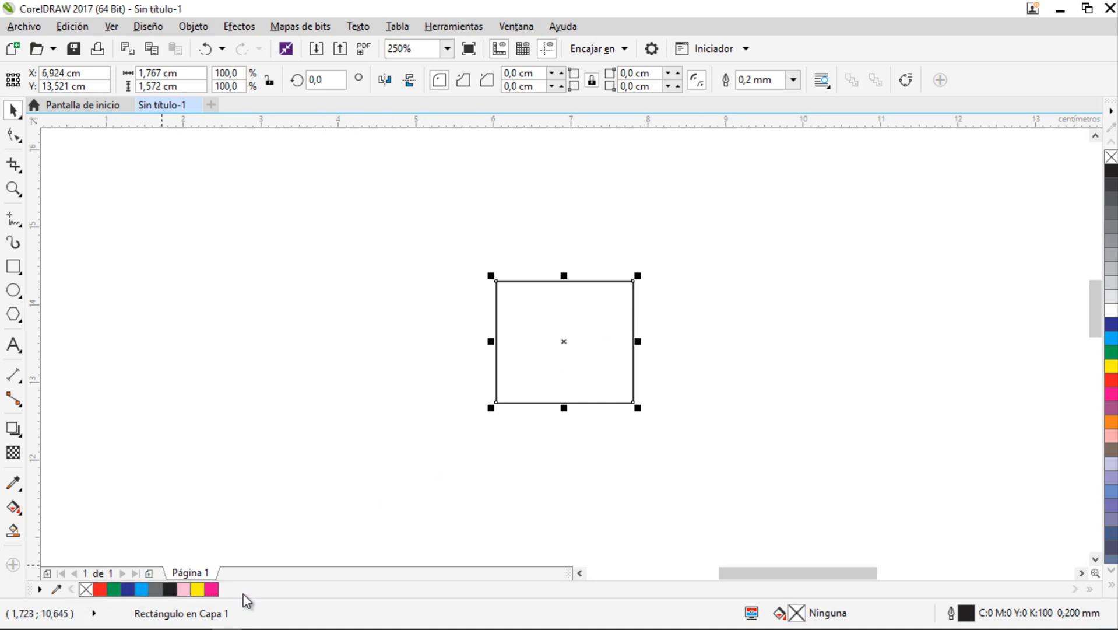
Fill the rectangle with purple C20 M80 Y0 K20 and move it up about 0.18 cm.
drag(592, 363, 583, 367)
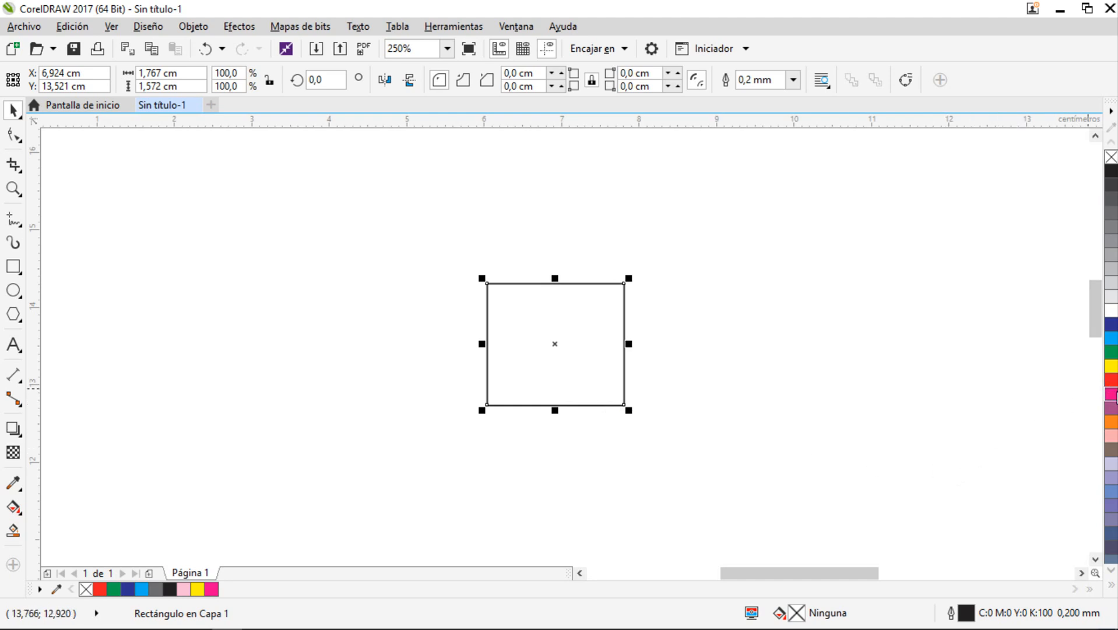
click(1111, 408)
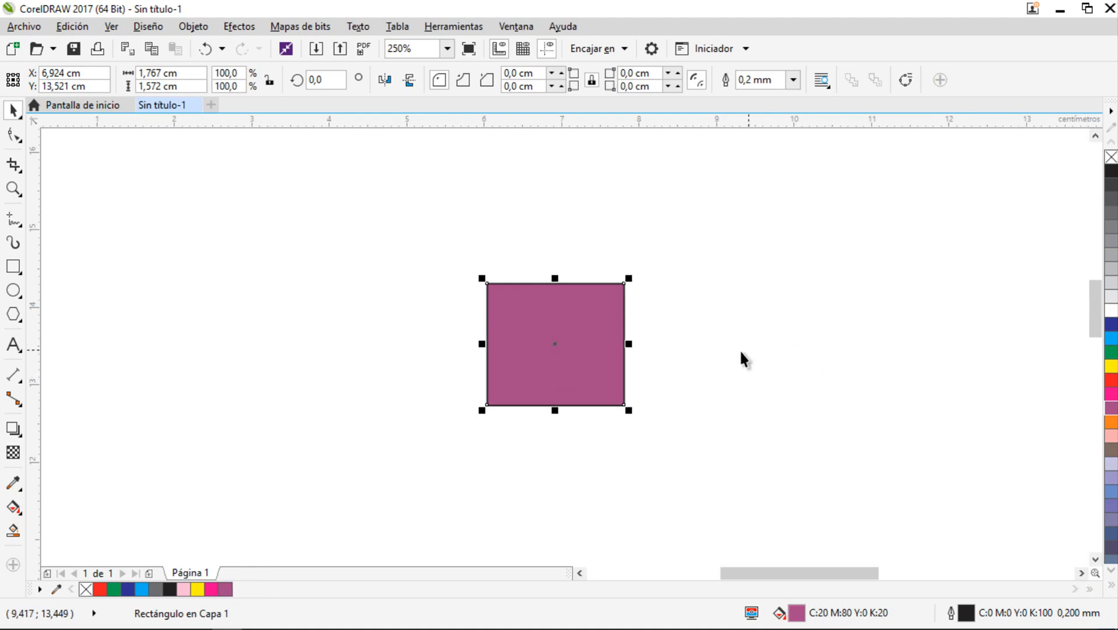
drag(575, 353, 575, 339)
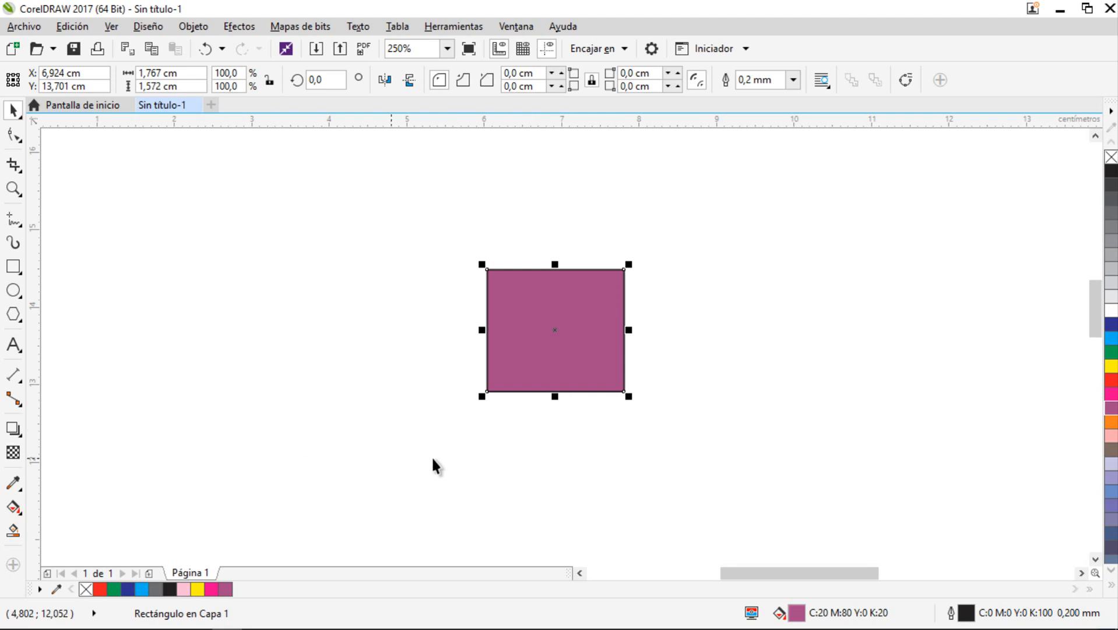
Apply a diagonal purple-to-grey gradient to the rectangle with its end point inside the shape, and add its colours to the document palette.
click(14, 506)
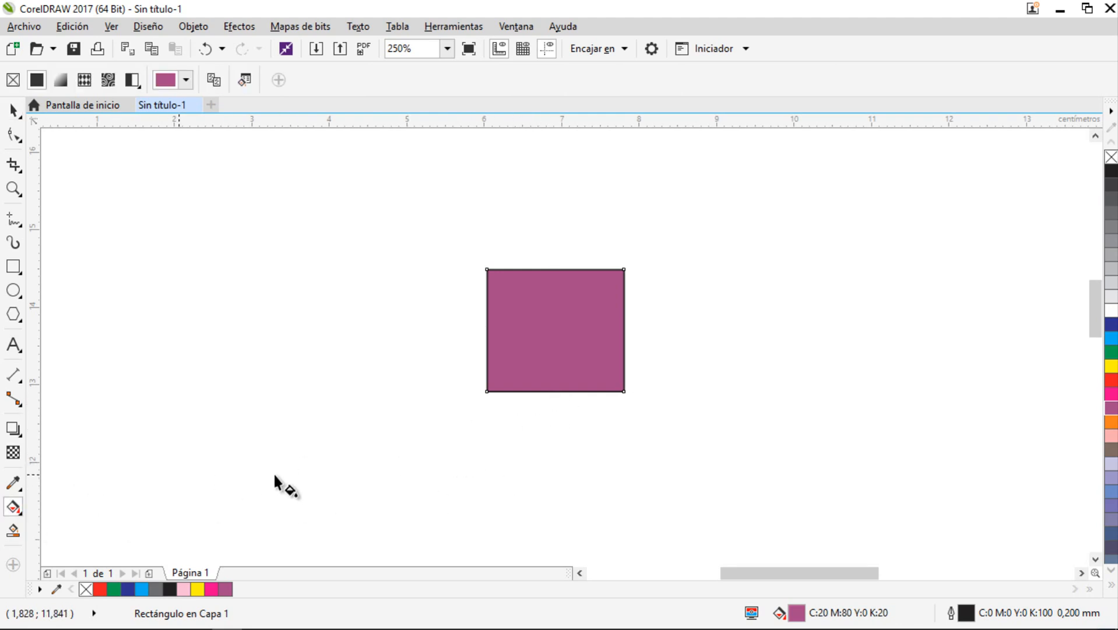
drag(520, 291, 608, 391)
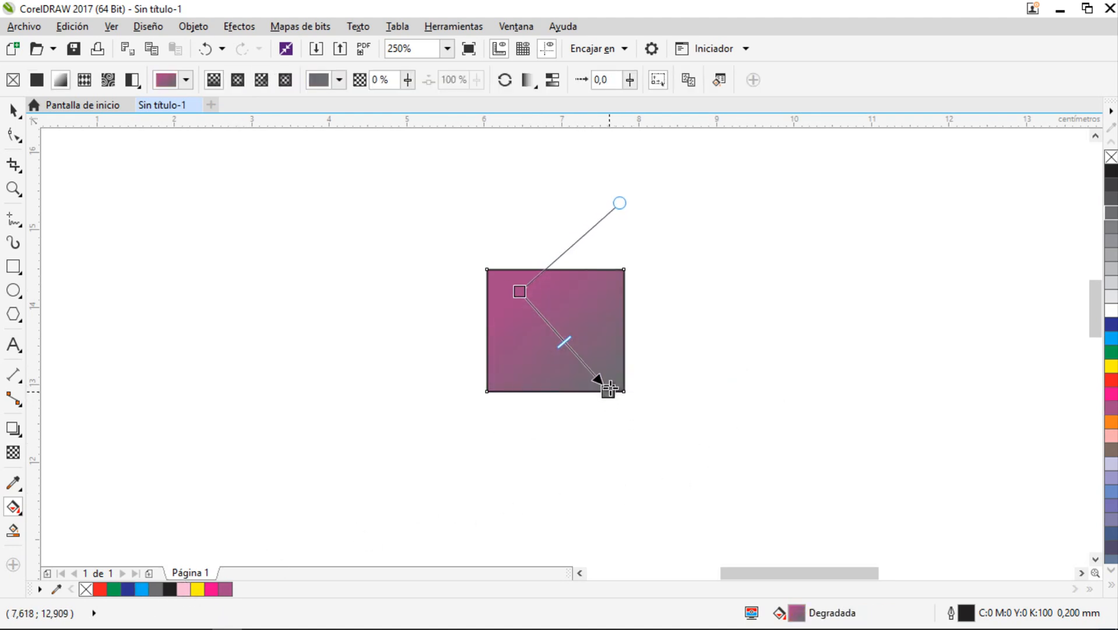
drag(609, 390, 574, 361)
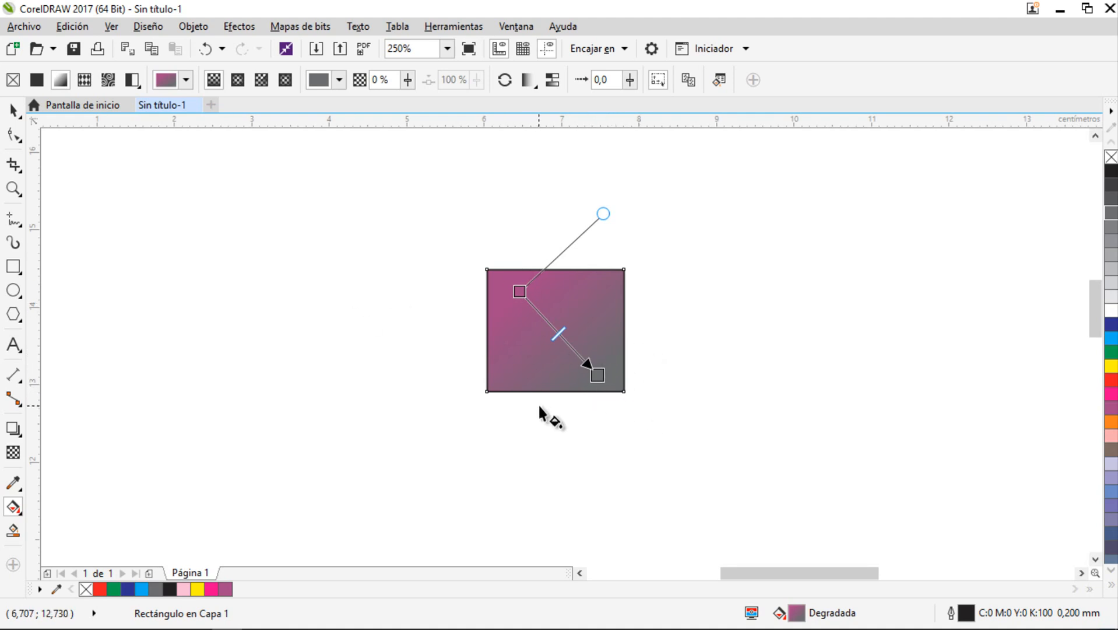
click(13, 109)
drag(532, 380, 244, 590)
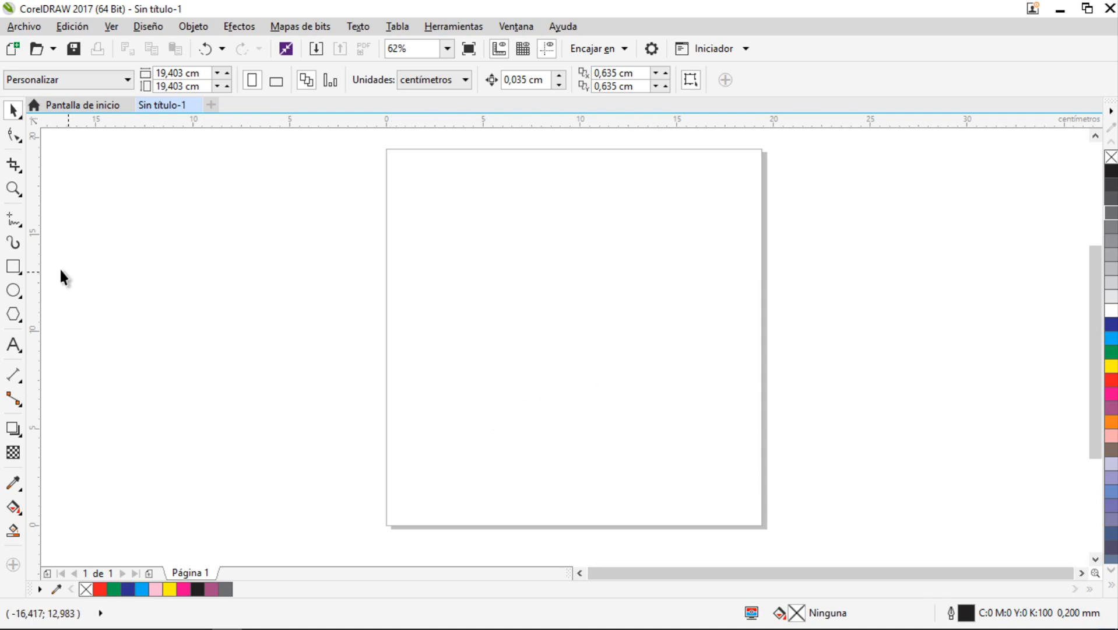
Draw a square about 9.95 cm wide on the page, lock its proportions and set its width to 9 cm.
click(13, 266)
drag(481, 213, 675, 406)
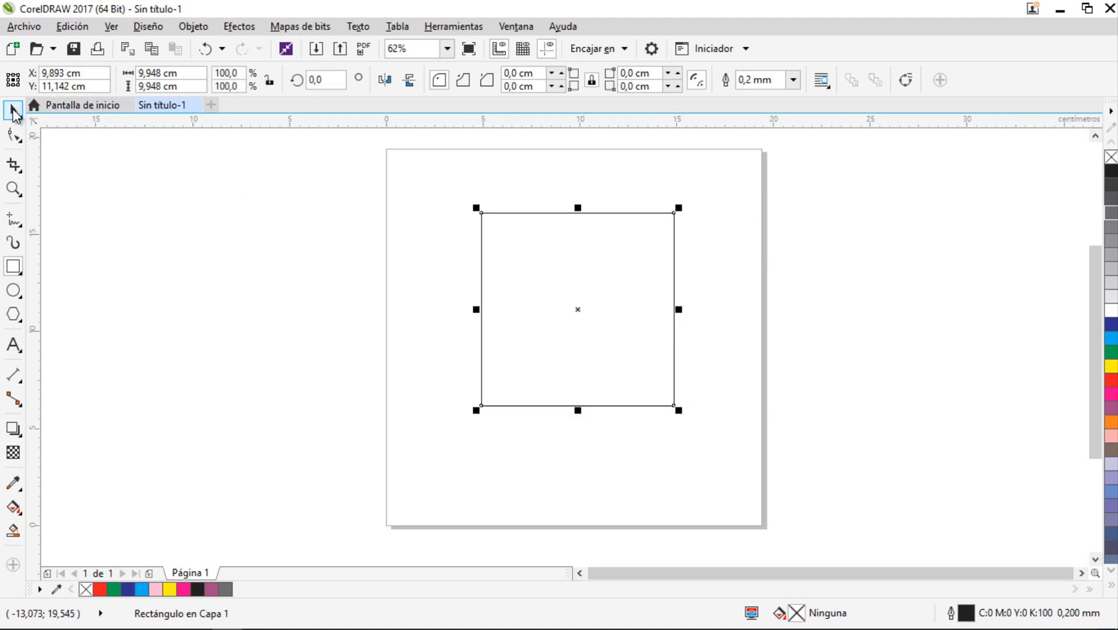
click(13, 110)
drag(180, 75, 109, 59)
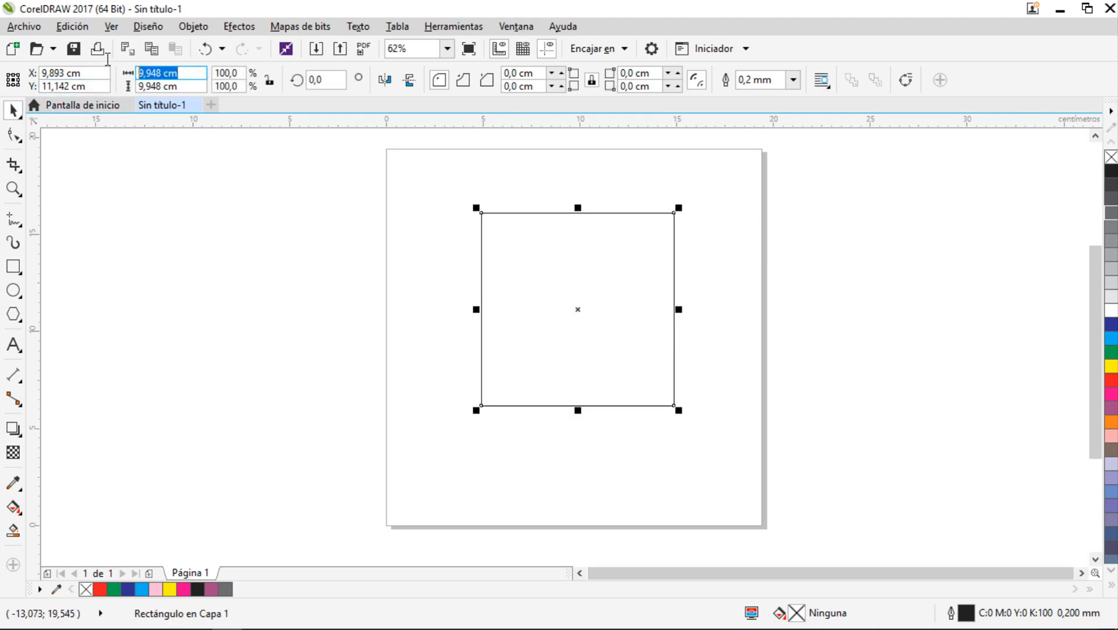
click(271, 81)
drag(179, 74, 95, 80)
text(9)
key(Return)
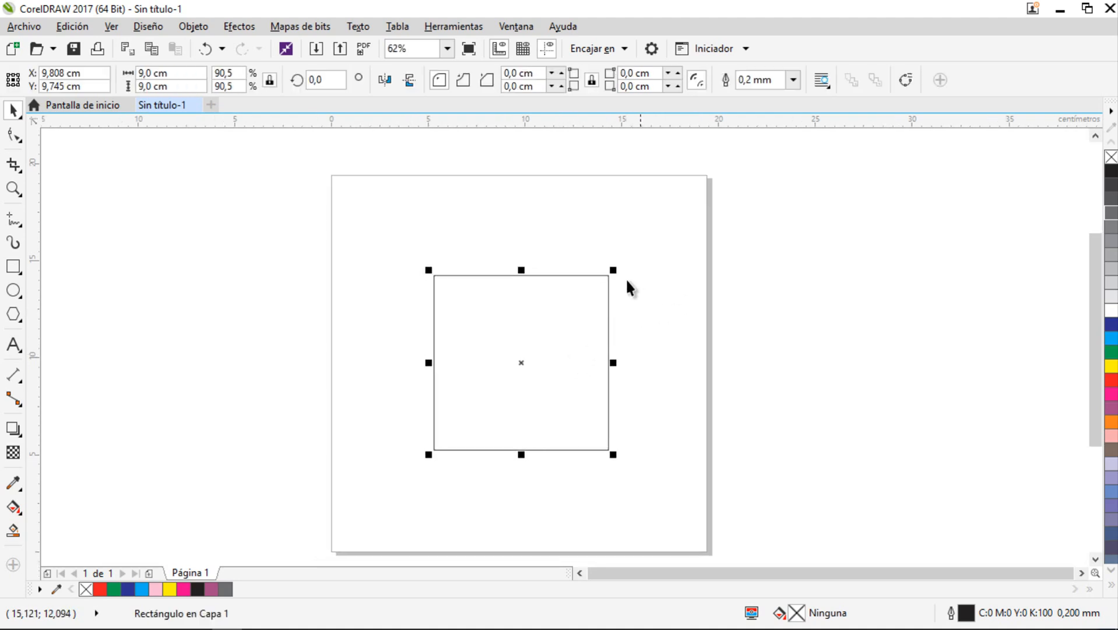
Deselect the square and view it at 100% zoom.
click(550, 357)
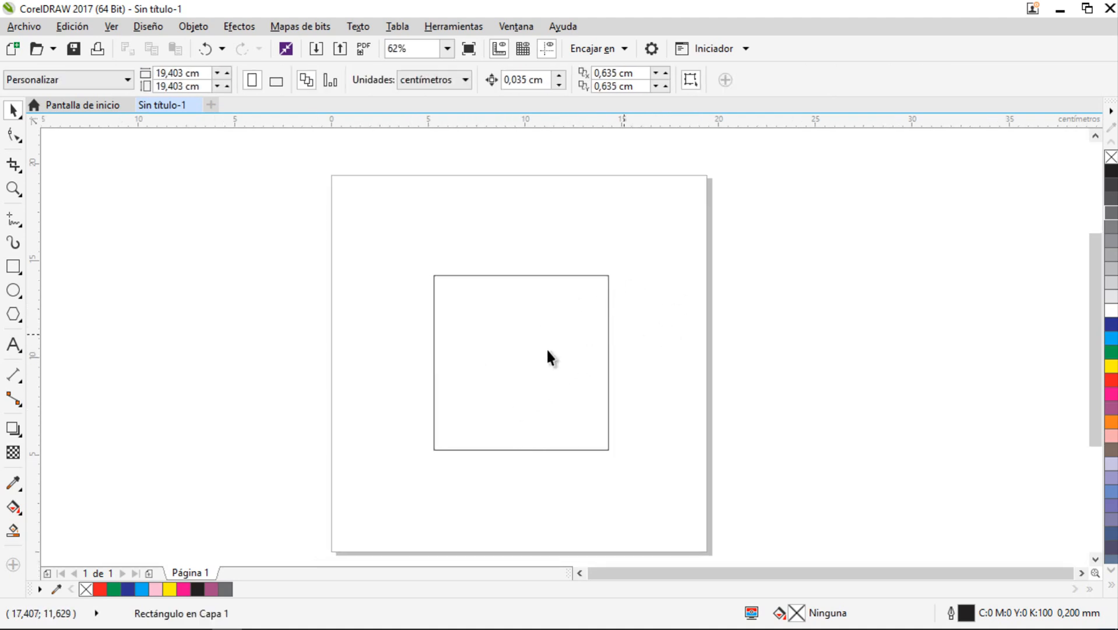
click(14, 189)
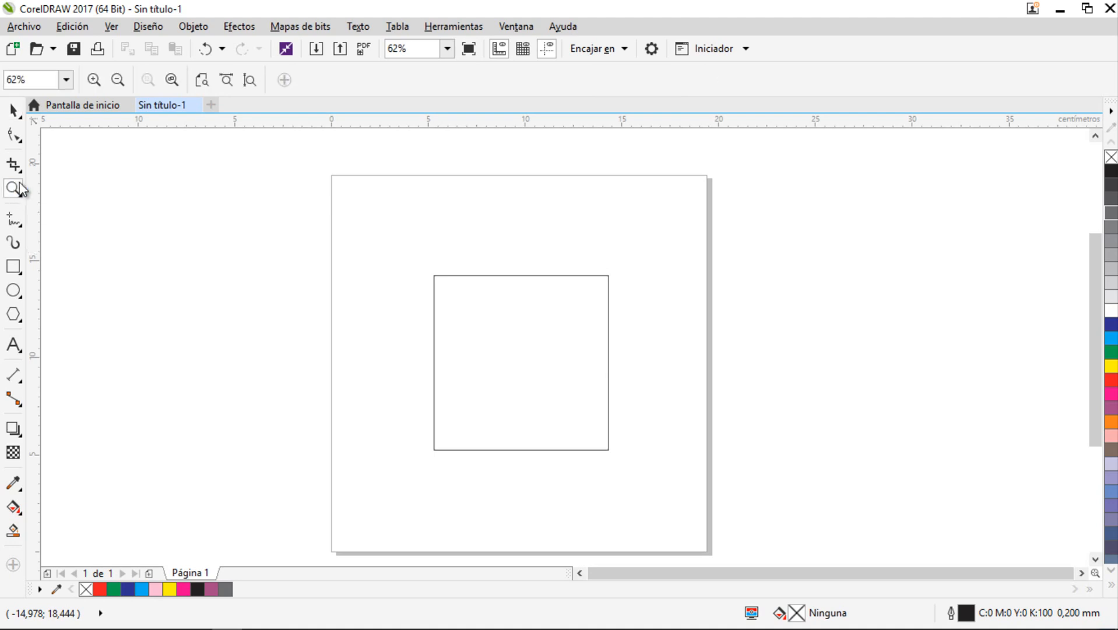
click(66, 80)
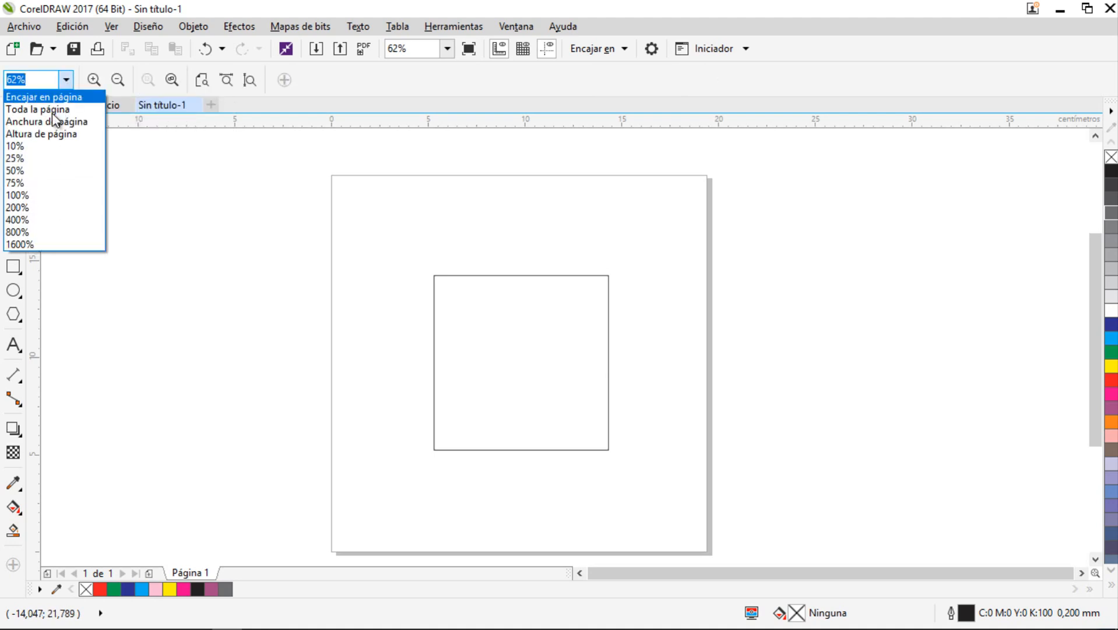
click(33, 194)
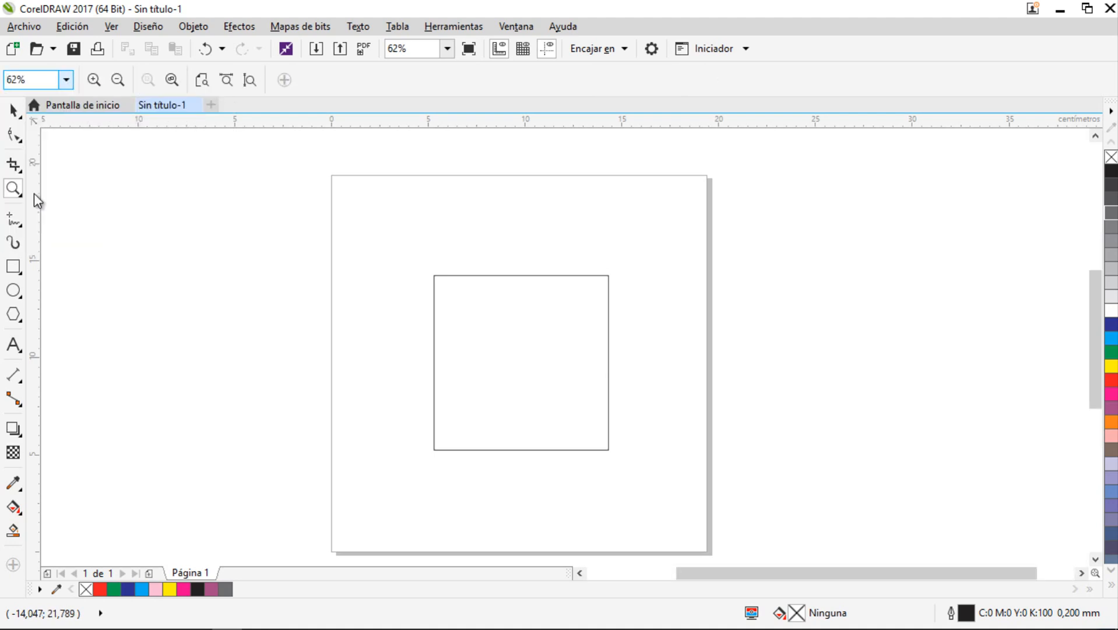
click(12, 109)
drag(263, 249, 351, 205)
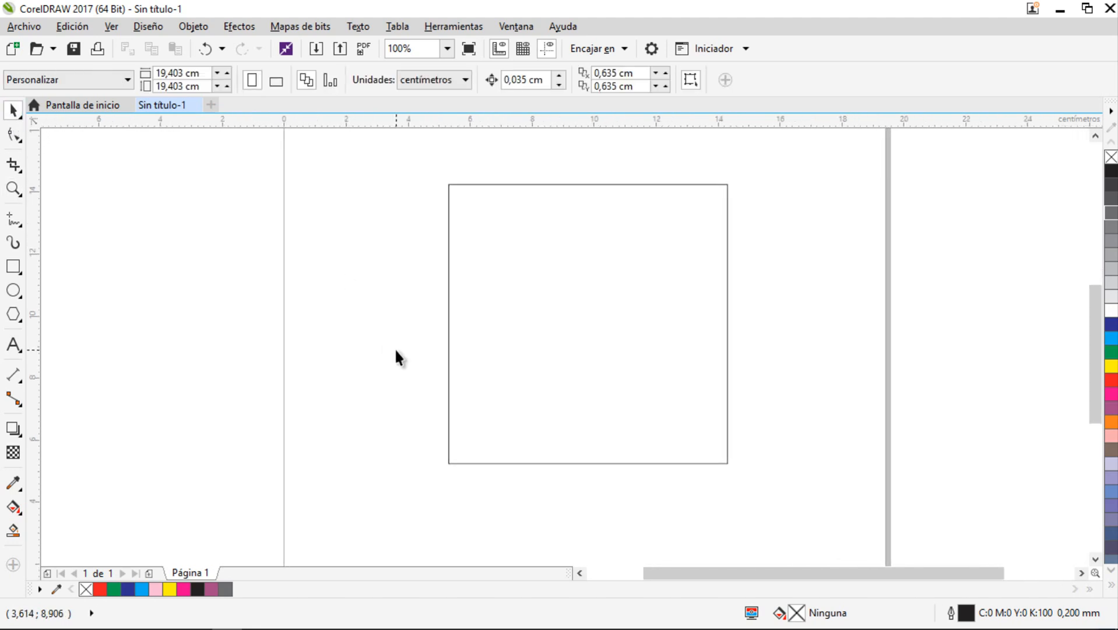
drag(395, 348, 385, 360)
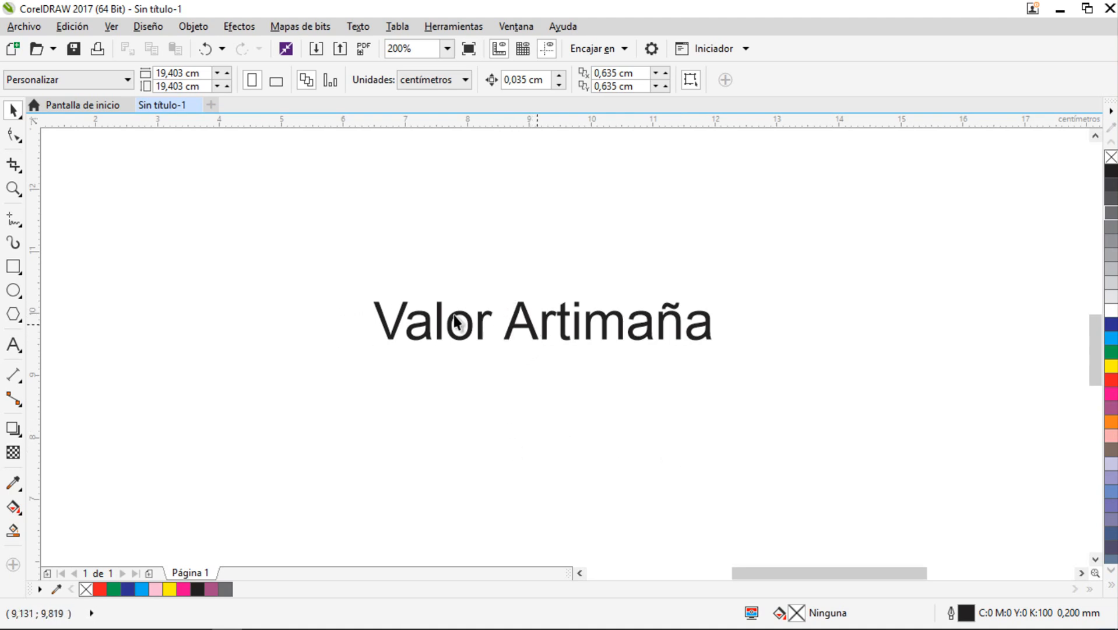
Break the text "Valor Artimaña" apart into separate words and reposition "Artimaña" beside "Valor" with a wider gap.
click(558, 327)
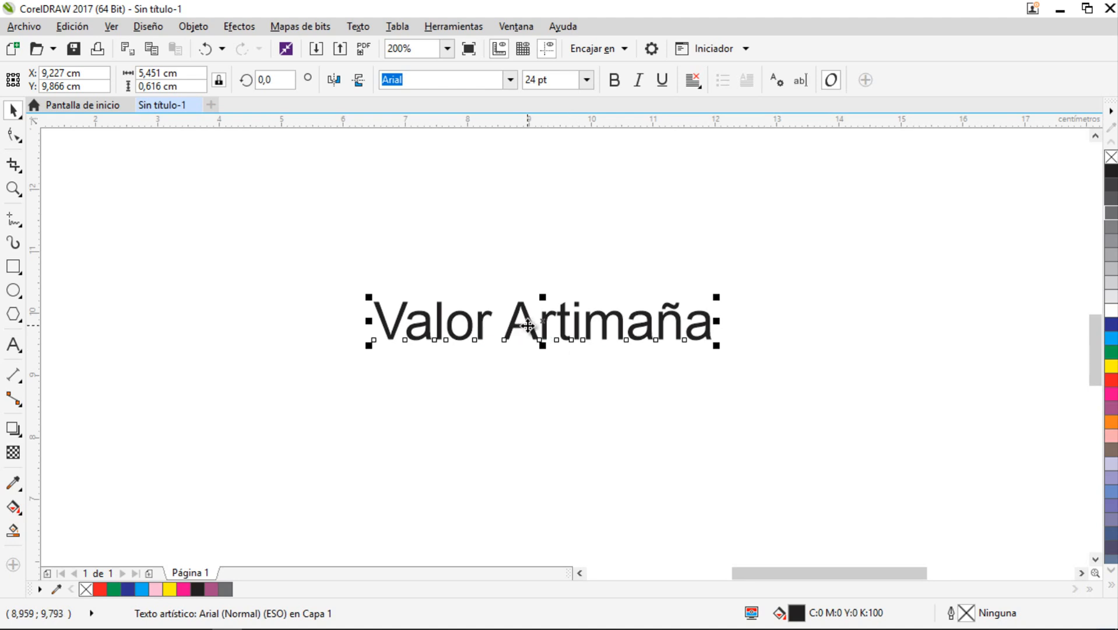
key(ctrl+k)
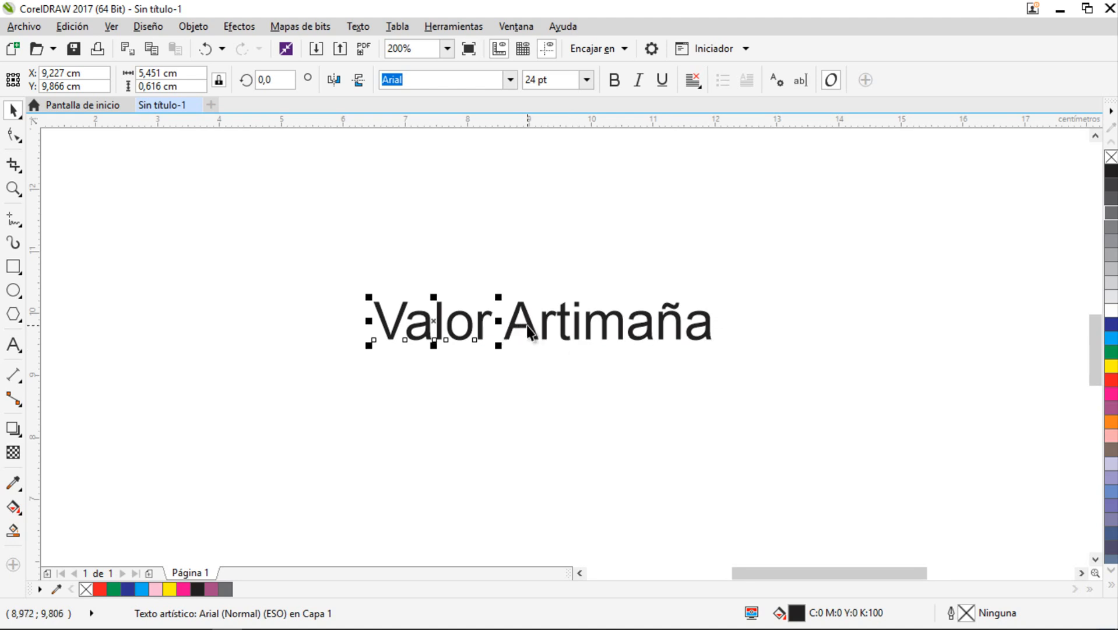
drag(530, 332, 604, 257)
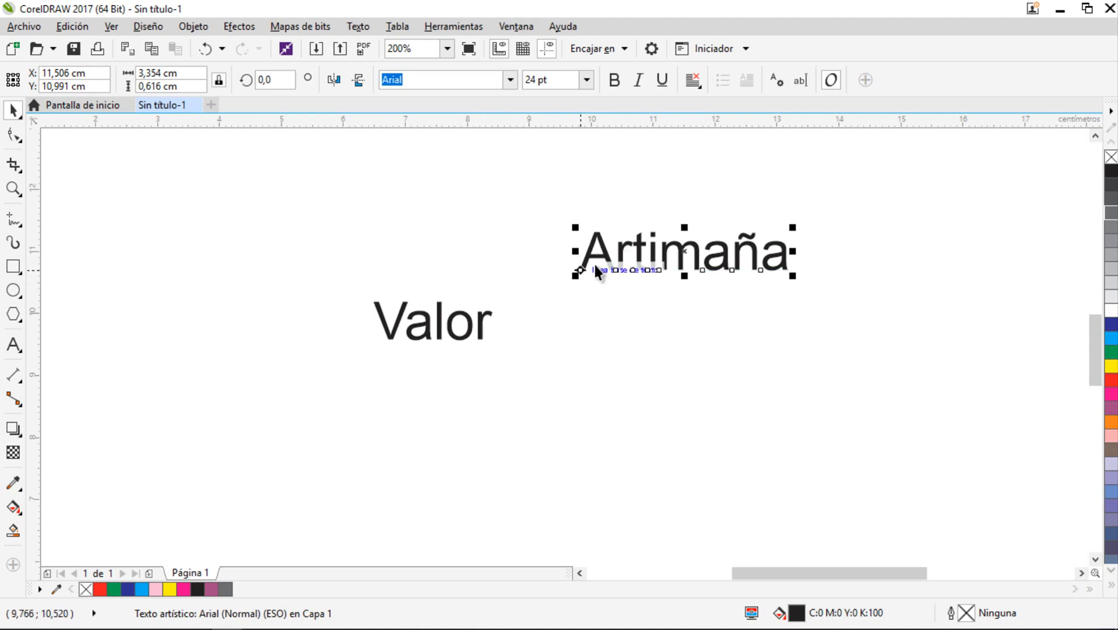
drag(609, 257, 554, 333)
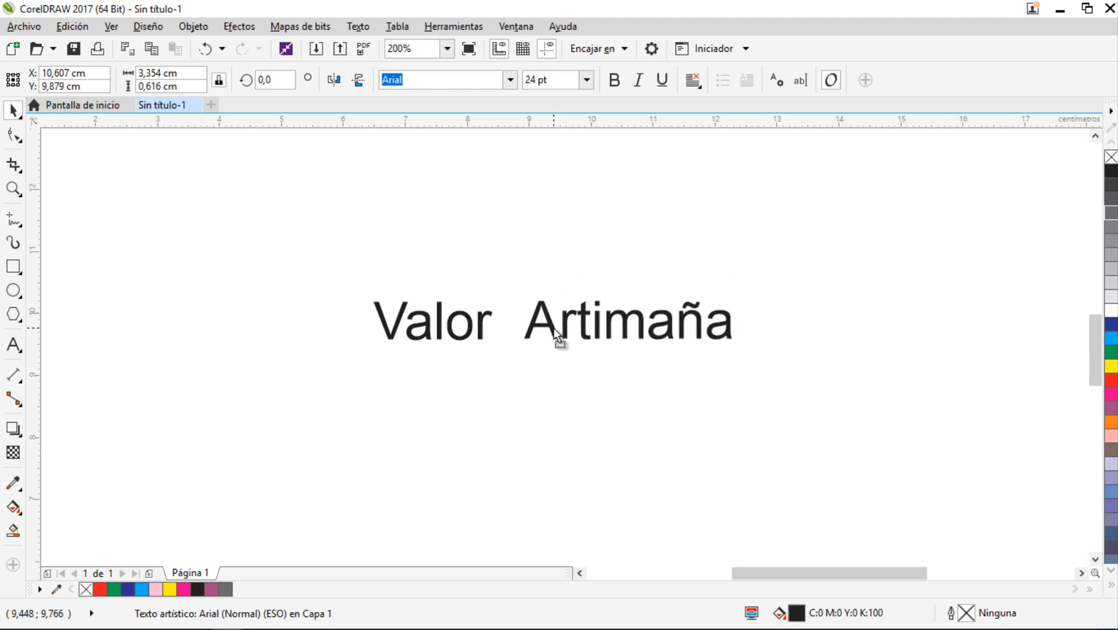
click(582, 260)
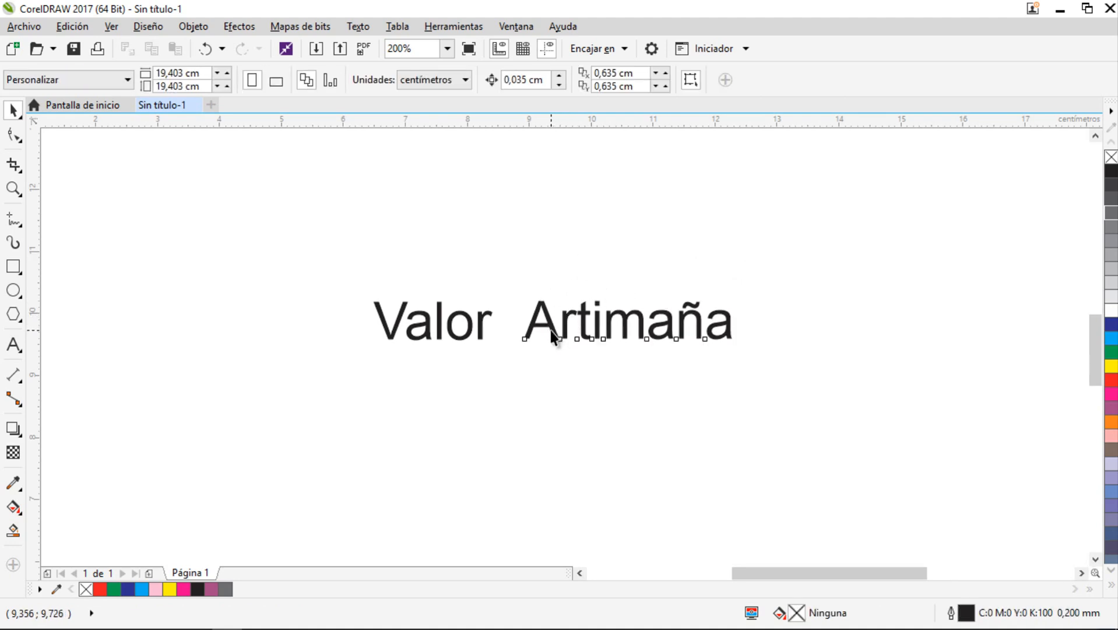
Merge the words into one text object by moving "Artimaña" into the "Valor" text, and break them apart again.
double_click(551, 330)
double_click(552, 330)
key(ctrl+c)
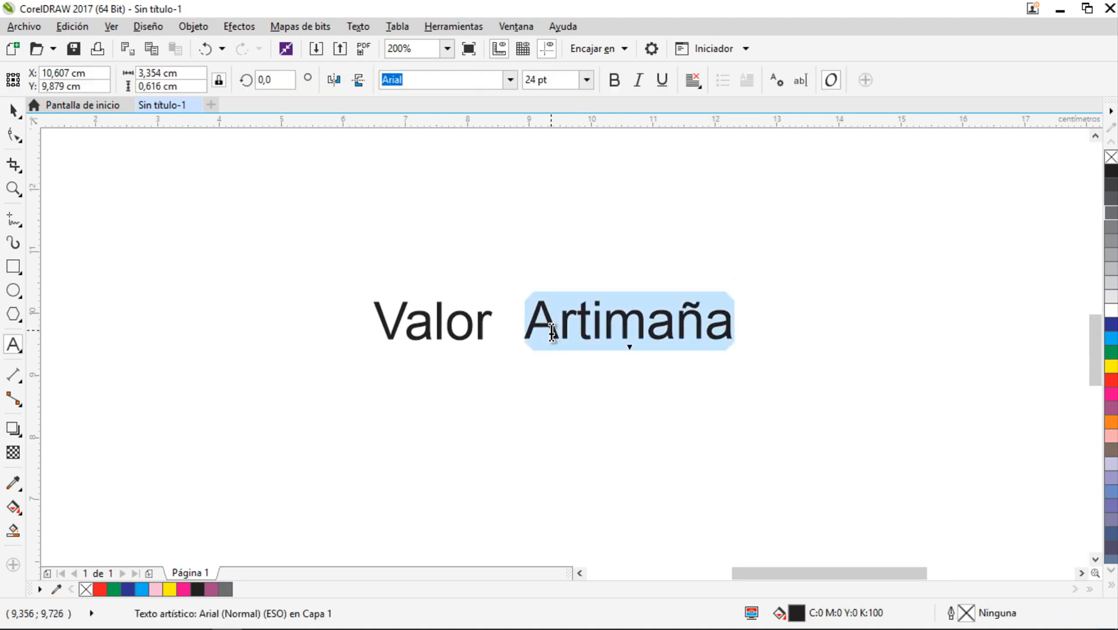
key(BackSpace)
key(BackSpace)
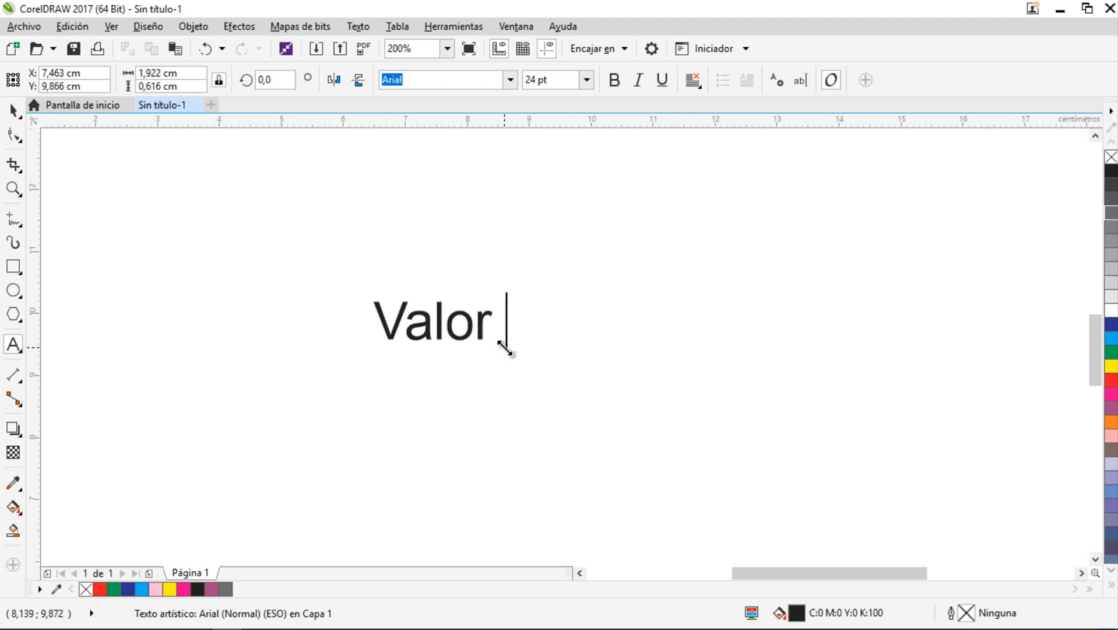
key(ctrl+v)
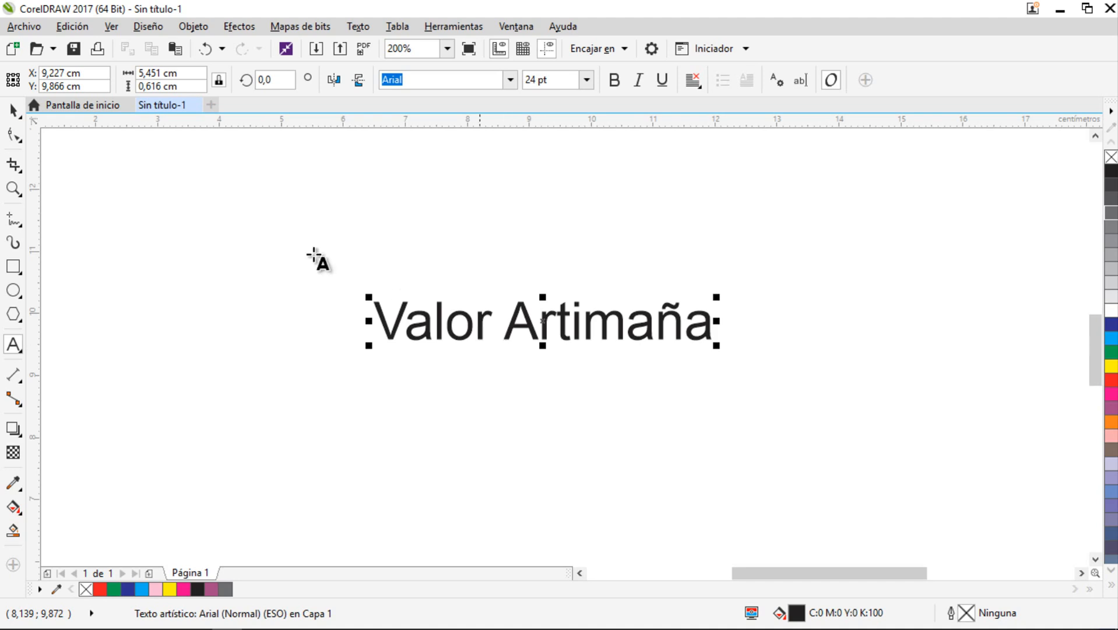
click(15, 109)
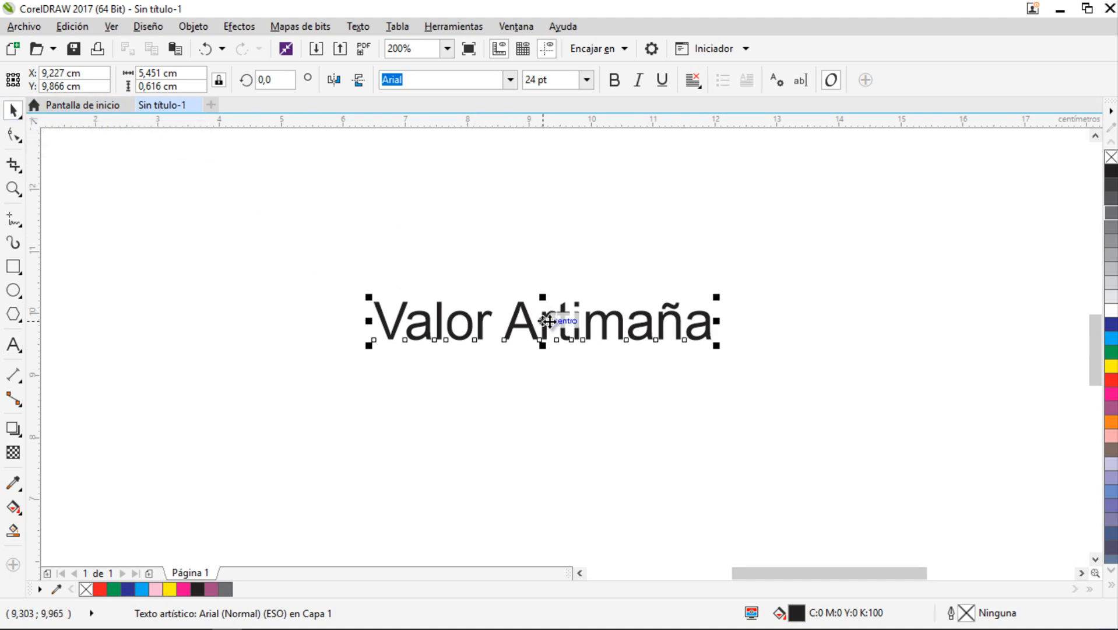
key(ctrl+k)
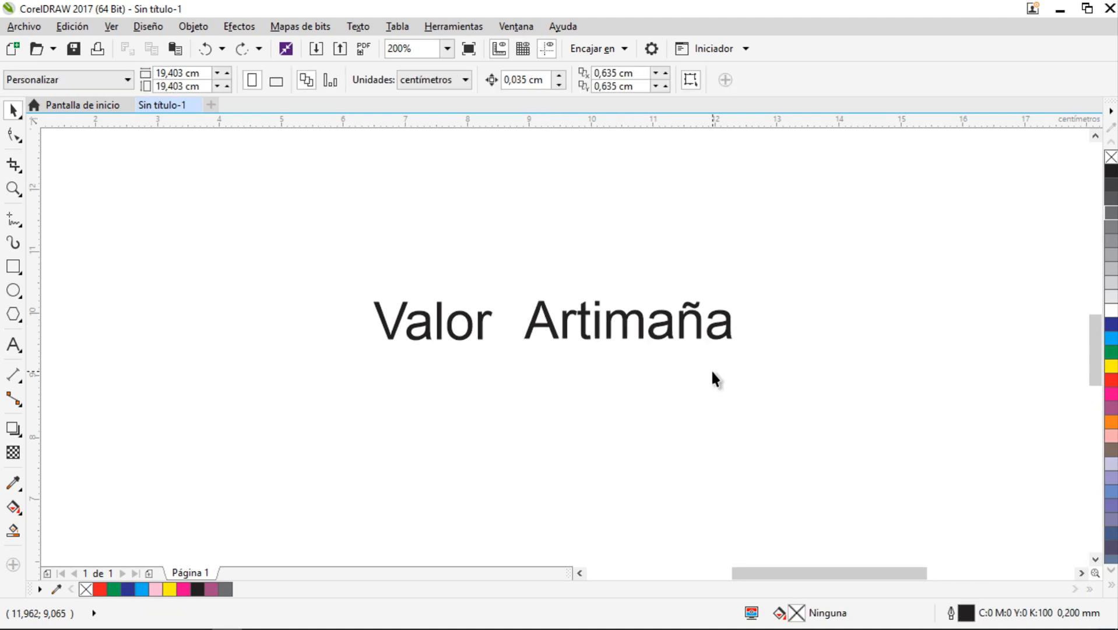
Combine "Valor" and "Artimaña" into one text object and move it slightly down and to the left on the page.
click(482, 335)
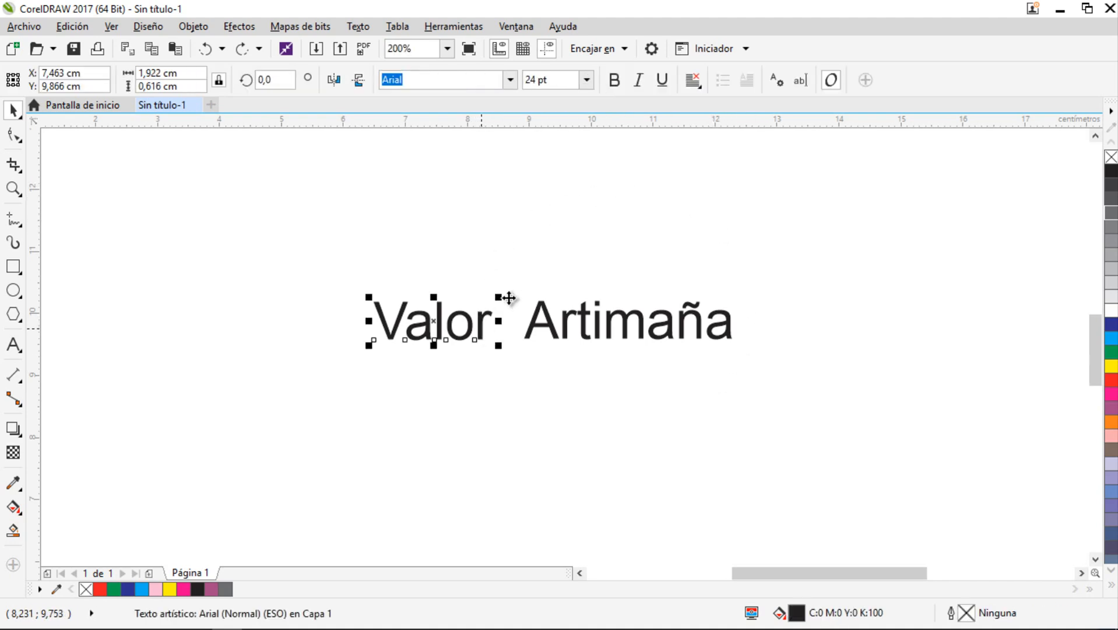
shift+click(611, 316)
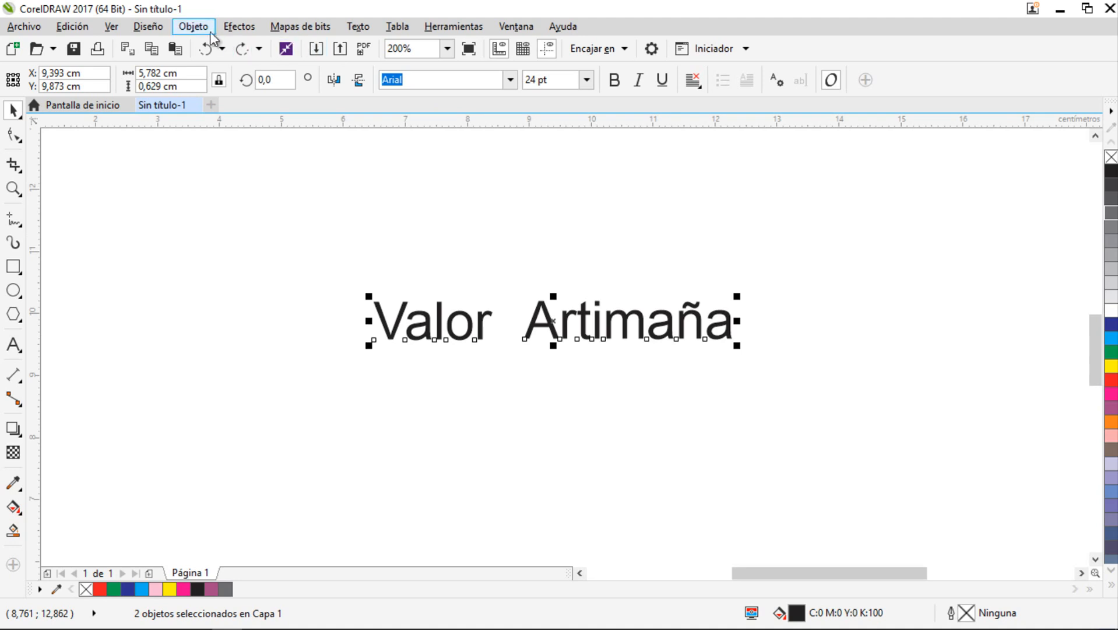
click(194, 27)
click(222, 256)
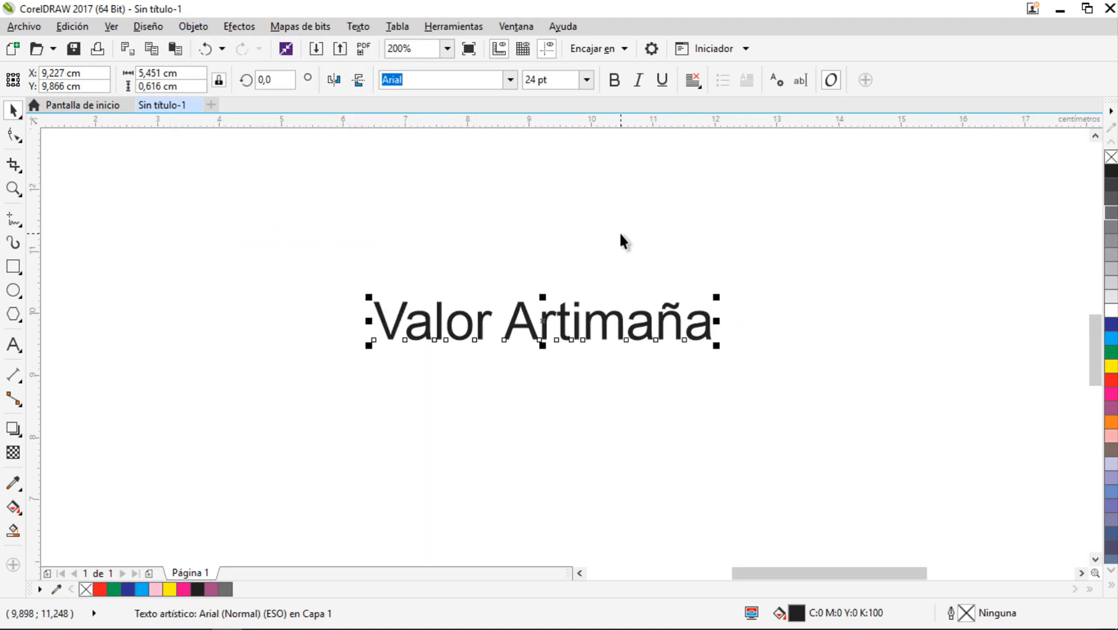
click(620, 231)
scroll(537, 340, up, 1)
click(538, 329)
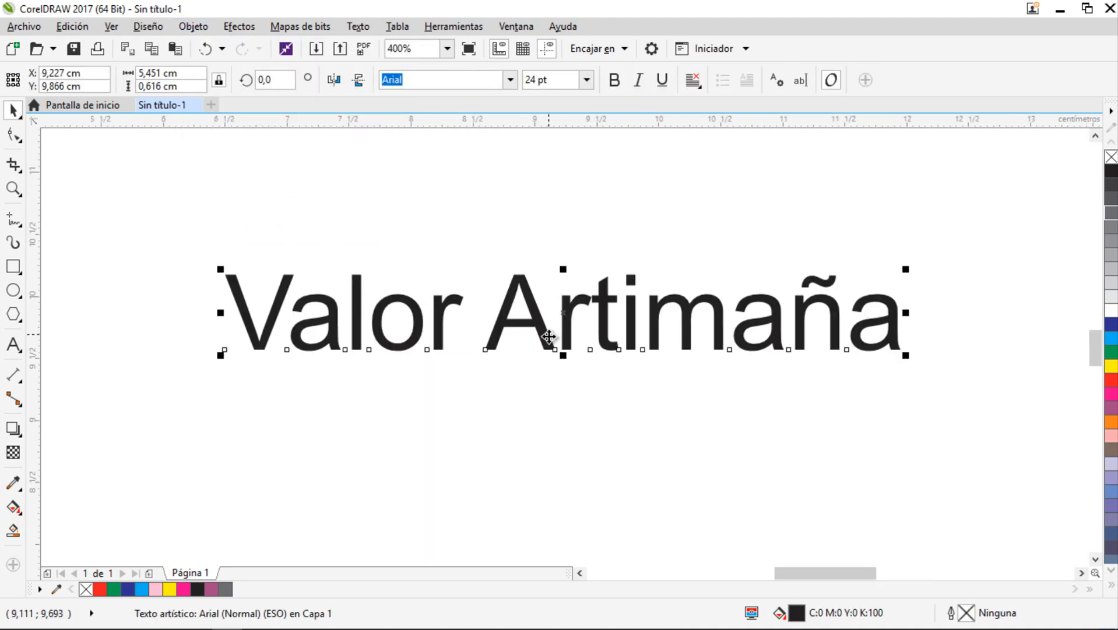
drag(544, 334, 495, 383)
scroll(658, 281, down, 1)
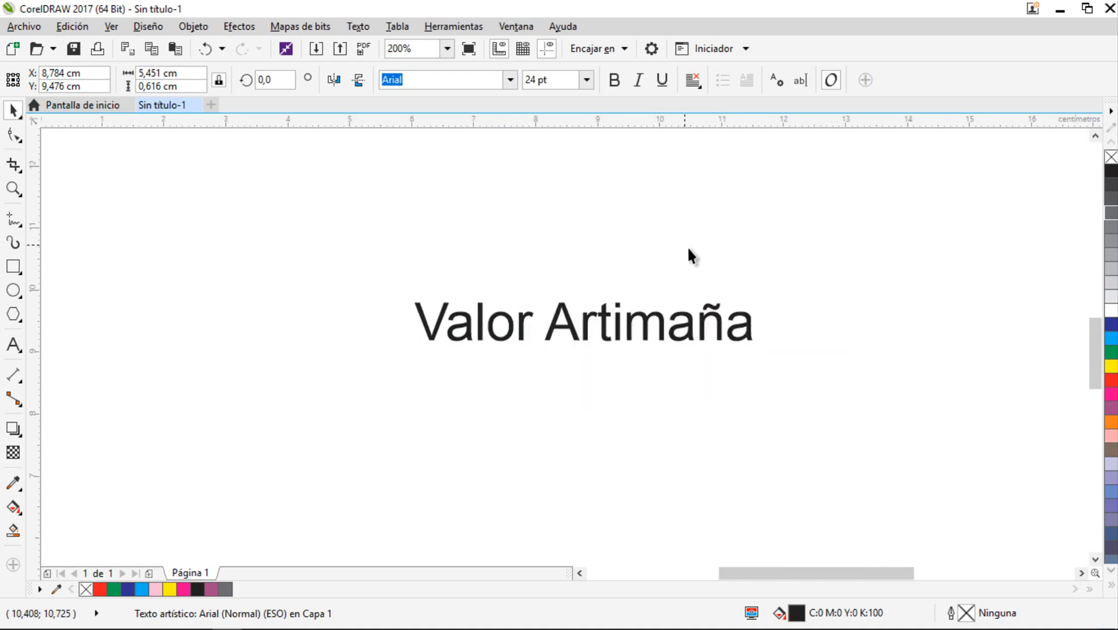
Break the text apart into words again and place two copies of "Artimaña" in a row after the original.
click(688, 247)
click(697, 345)
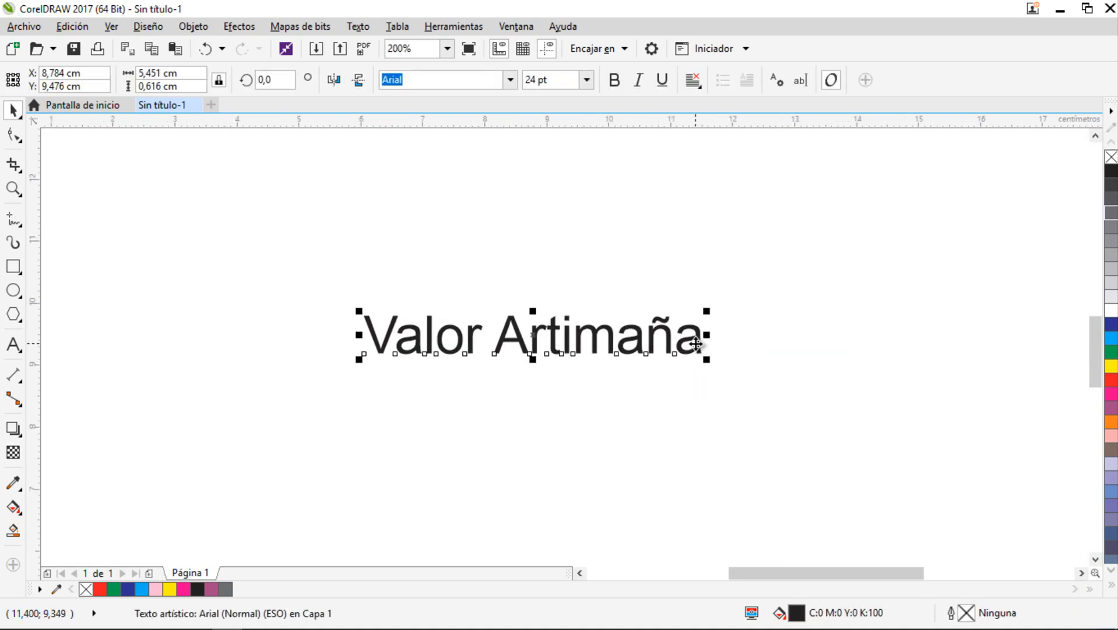
key(ctrl+k)
click(696, 344)
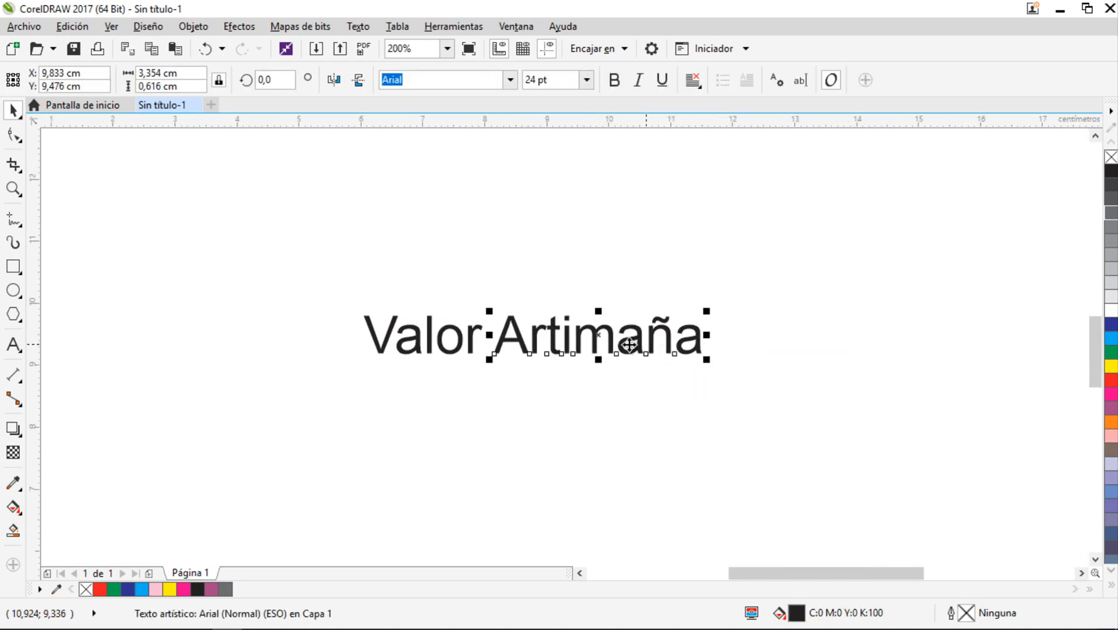
drag(518, 343, 869, 382)
right_click(774, 351)
right_click(869, 382)
click(877, 299)
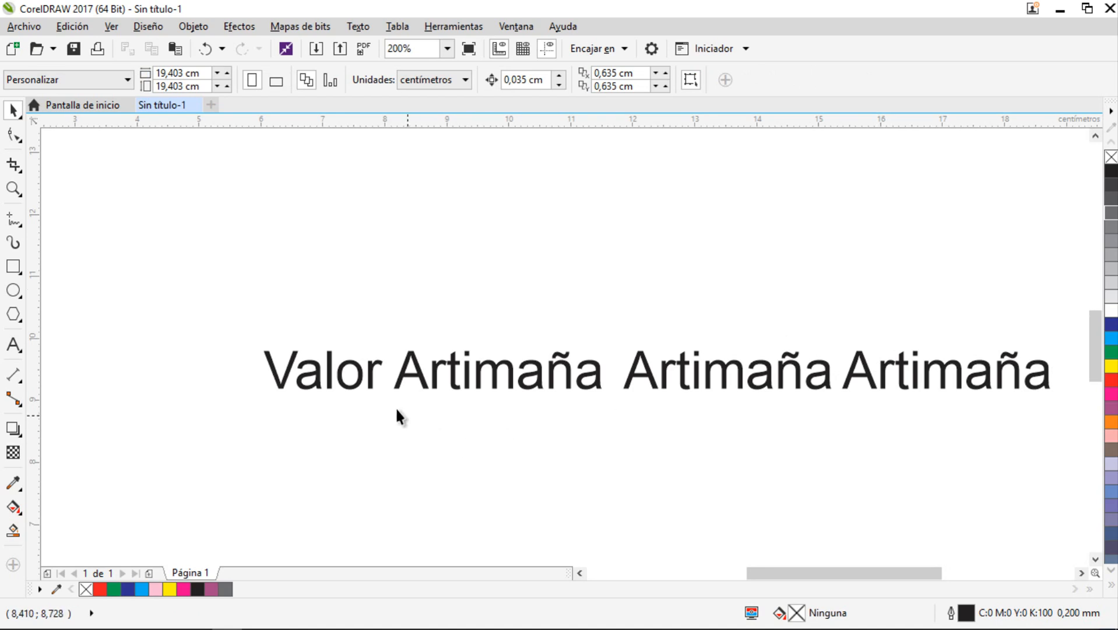
Combine "Valor" and the three "Artimaña" words into one text object and move it slightly up and to the left.
click(368, 382)
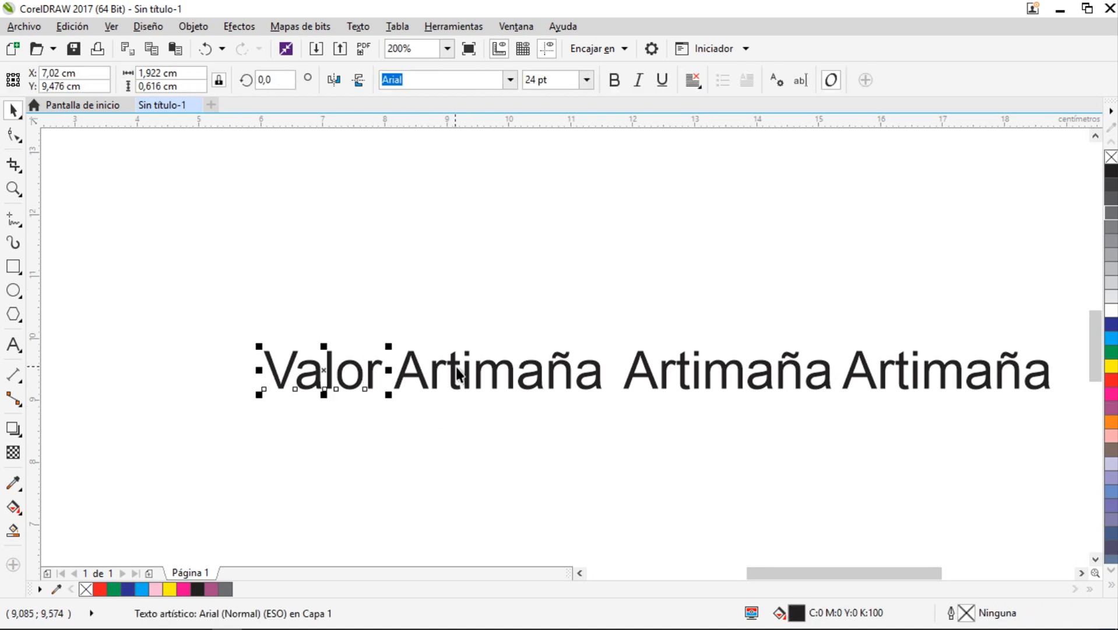
shift+click(501, 366)
shift+click(638, 382)
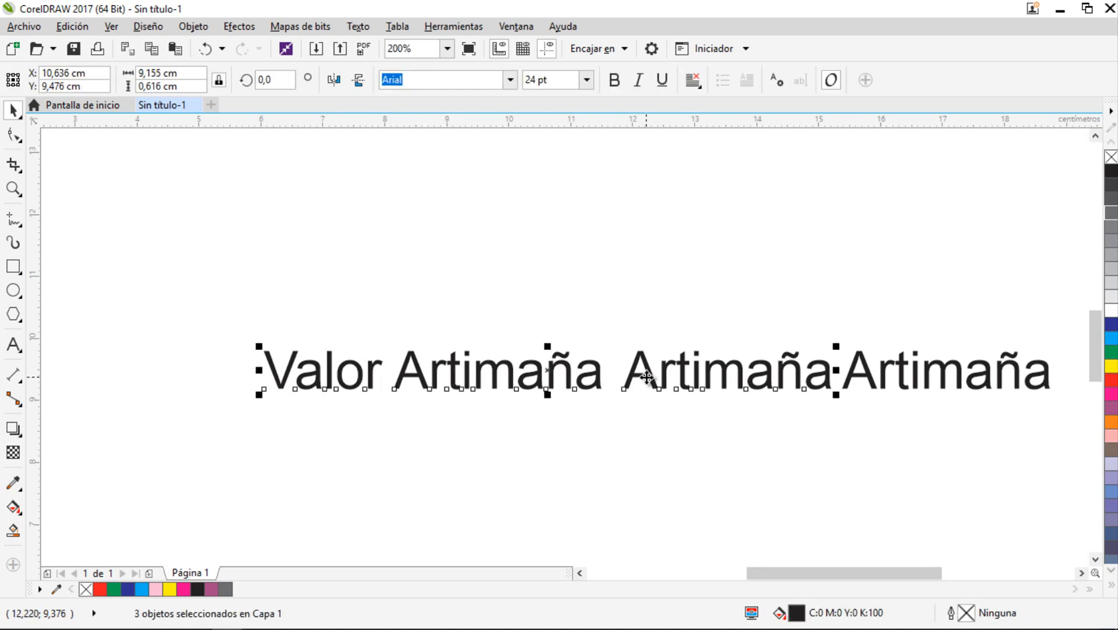
shift+click(887, 373)
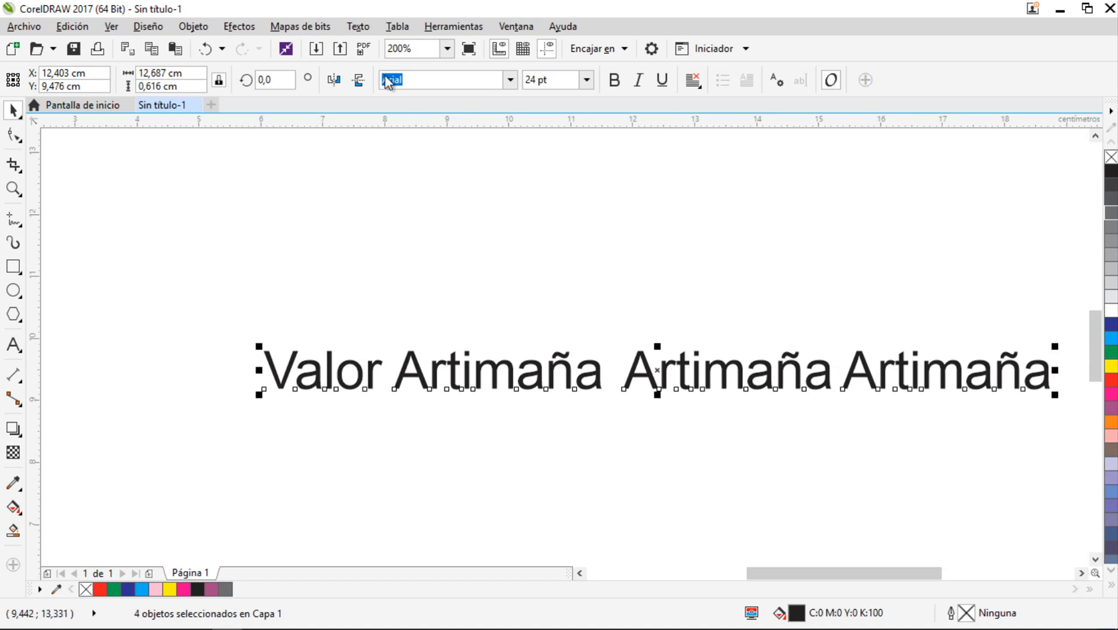
click(184, 26)
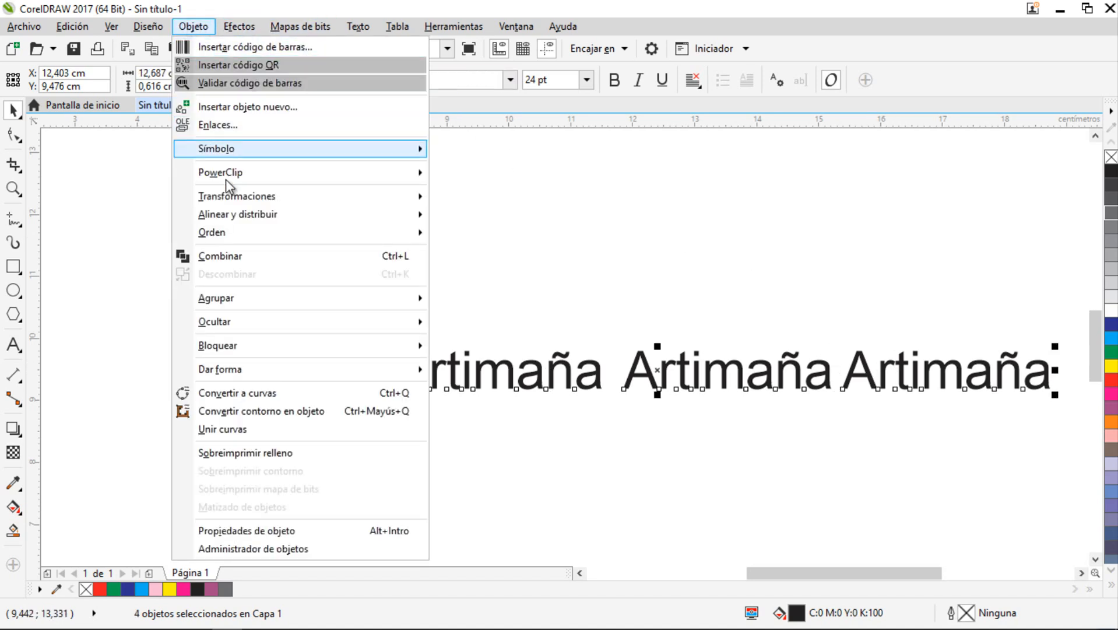
click(245, 252)
click(628, 330)
double_click(649, 375)
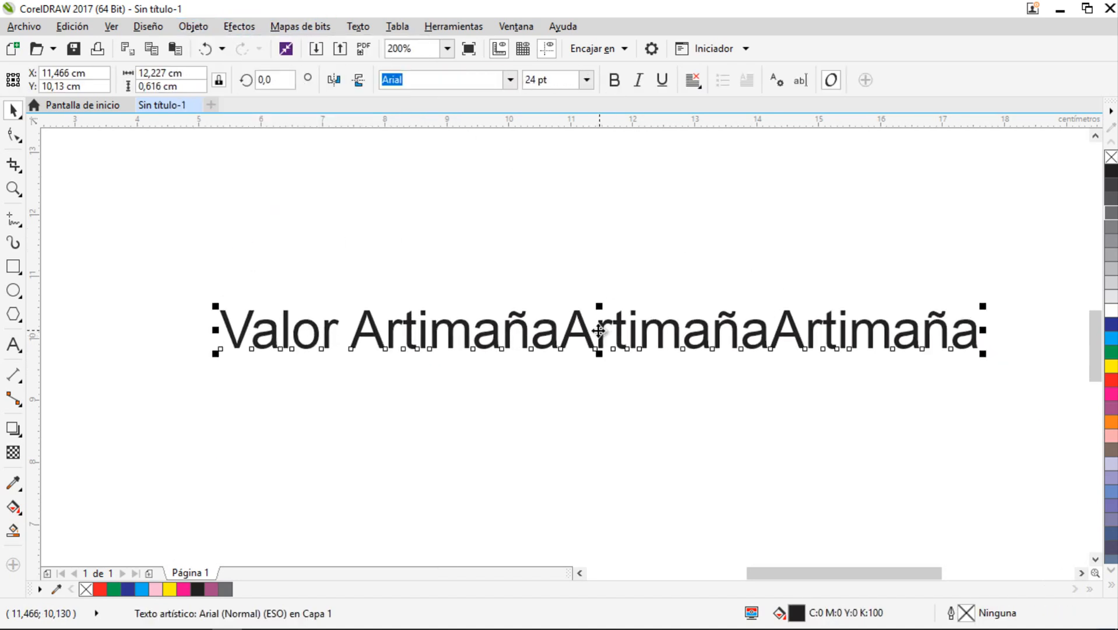
Insert a space before the second and third "Artimaña" in the combined text and finish editing.
click(560, 345)
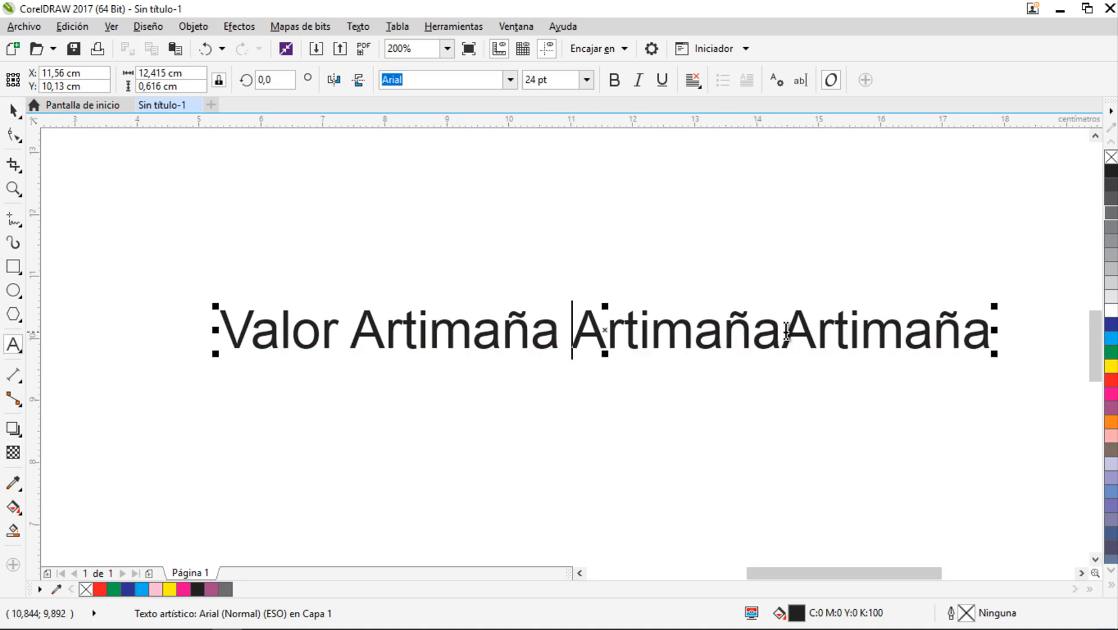
click(786, 332)
click(13, 110)
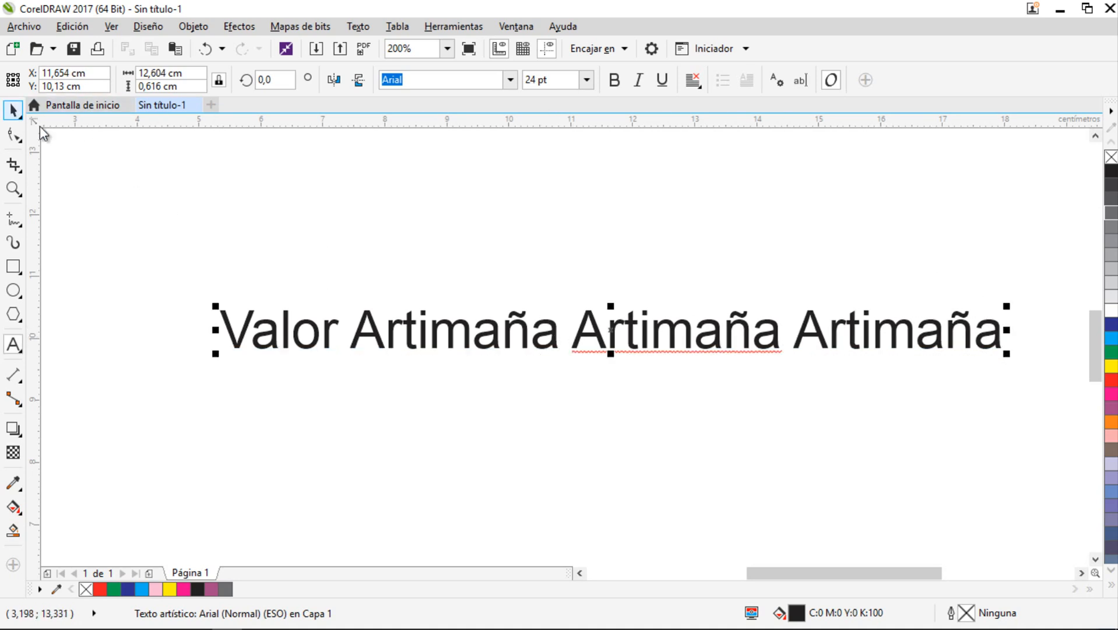
click(405, 222)
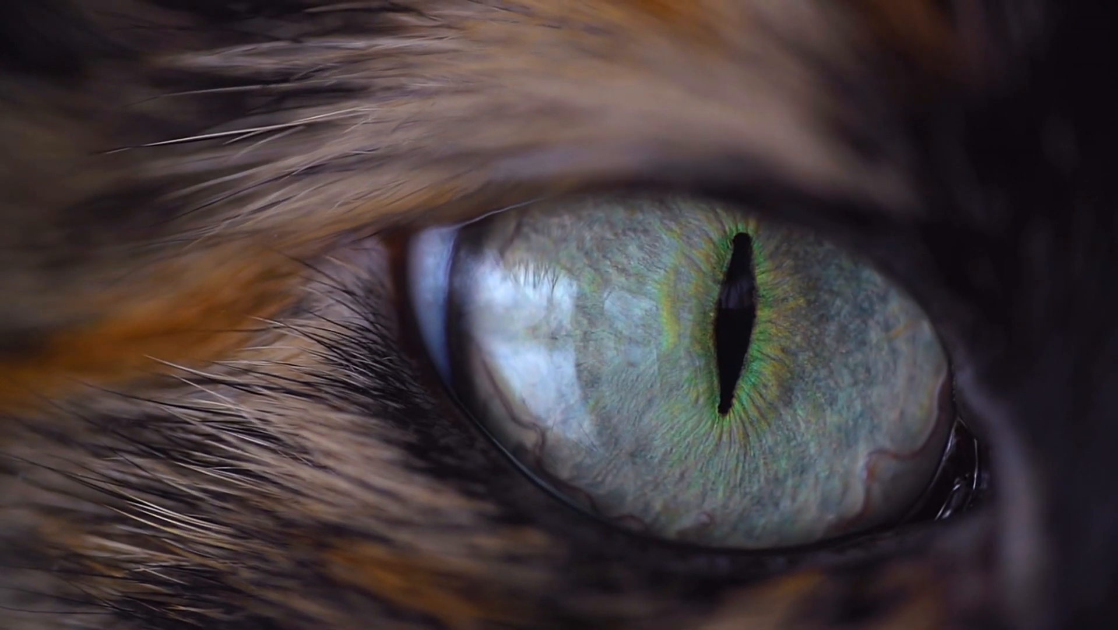